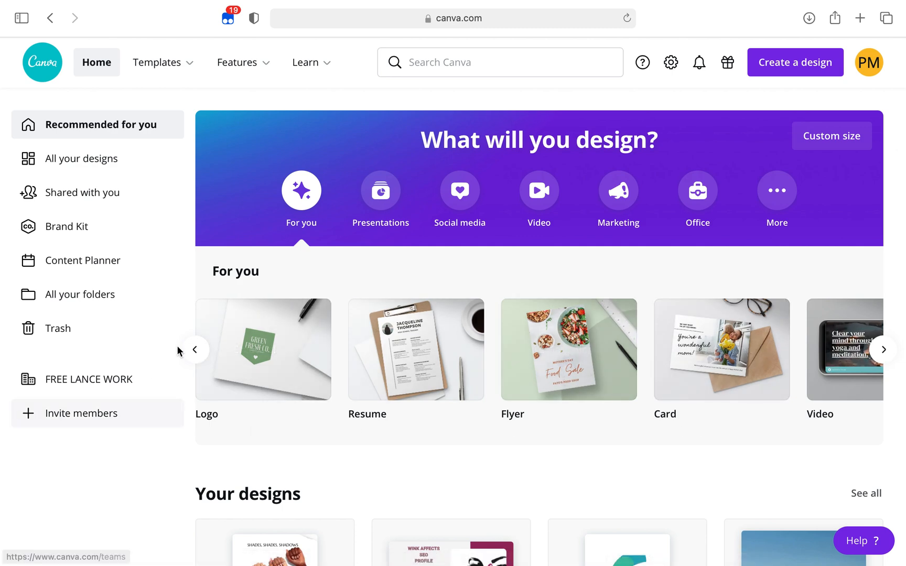
Create a blank Resume design, 21 × 29.7 cm, from the recommended design types
{"action": "left_click", "coordinate": [194, 350]}
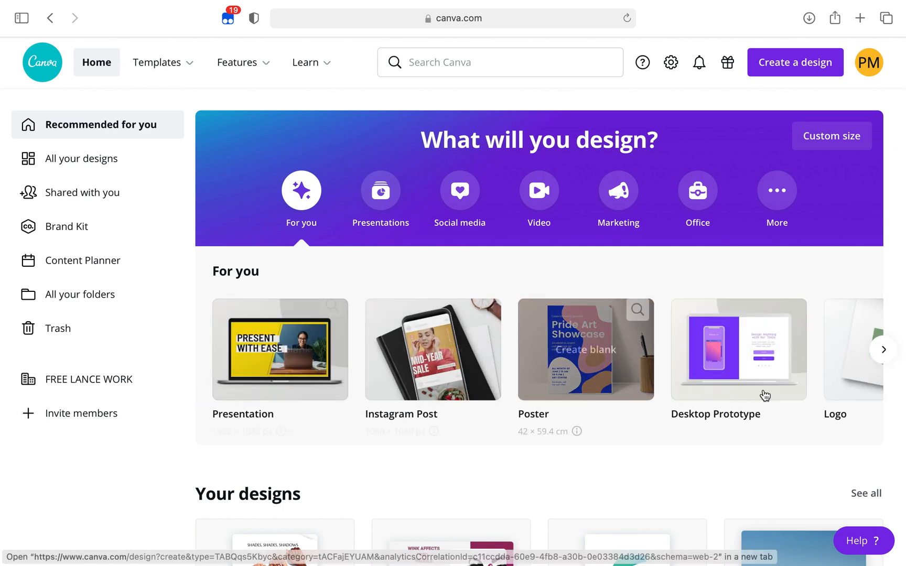
{"action": "left_click", "coordinate": [886, 350]}
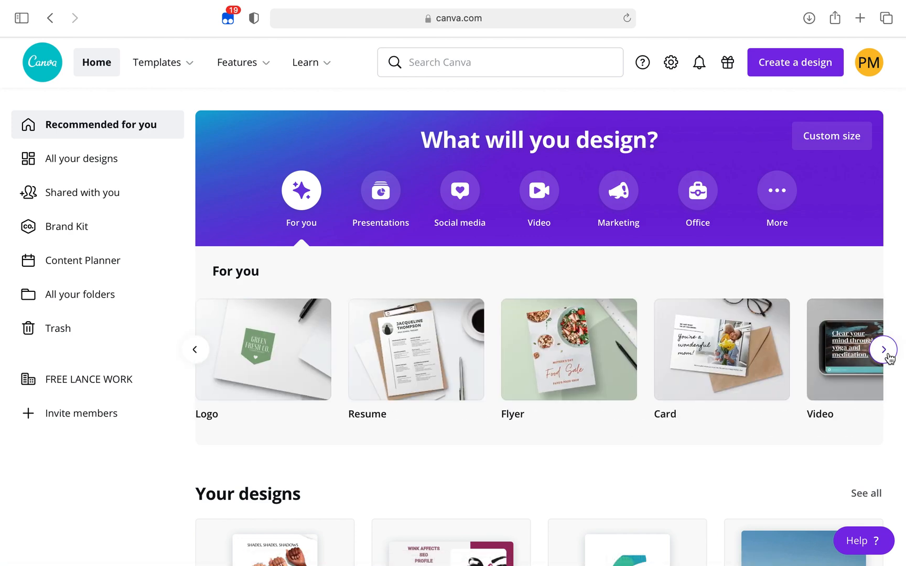
{"action": "mouse_move", "coordinate": [418, 342]}
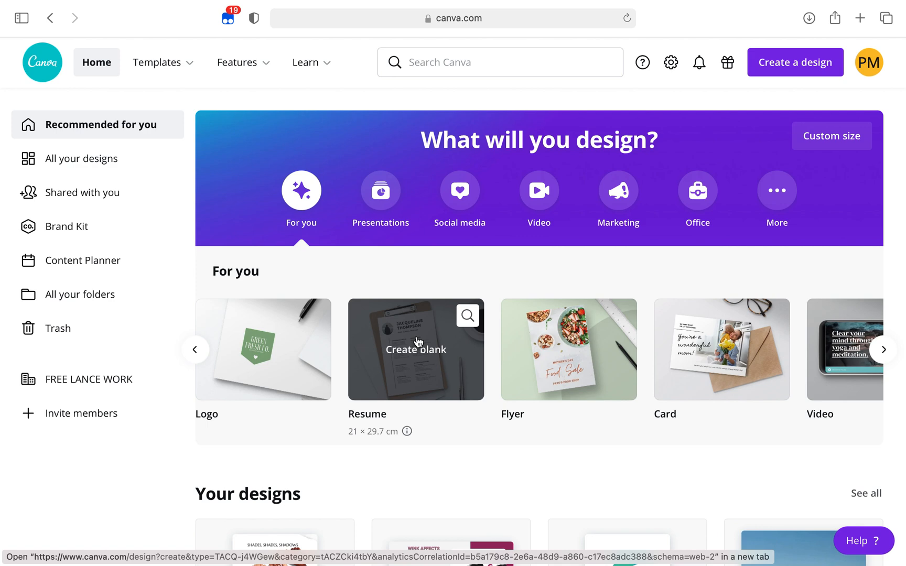
{"action": "left_click", "coordinate": [419, 353]}
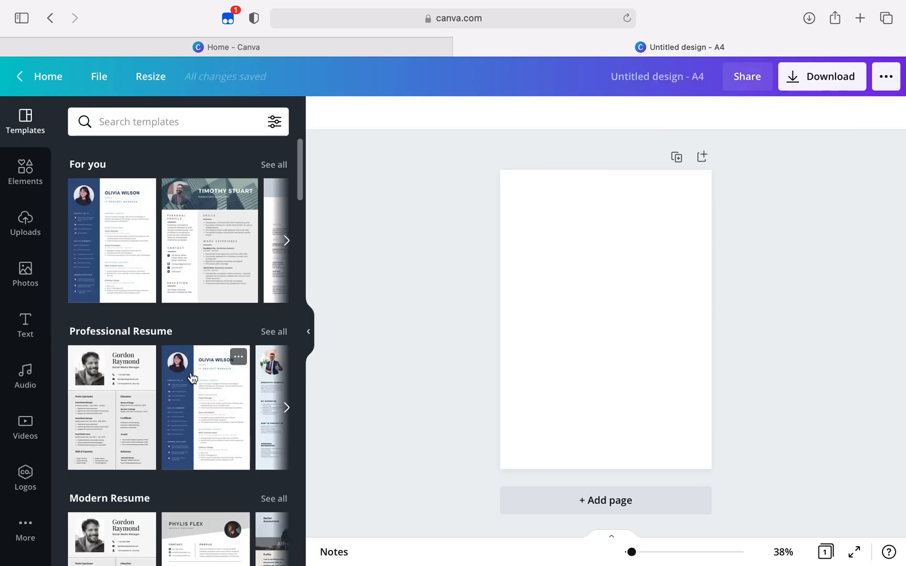
Browse the resume templates by category, from Professional and Modern through Scholarship and SEEK to all results
{"action": "scroll", "coordinate": [192, 378], "scroll_direction": "down", "scroll_amount": 2}
{"action": "scroll", "coordinate": [191, 377], "scroll_direction": "down", "scroll_amount": 4}
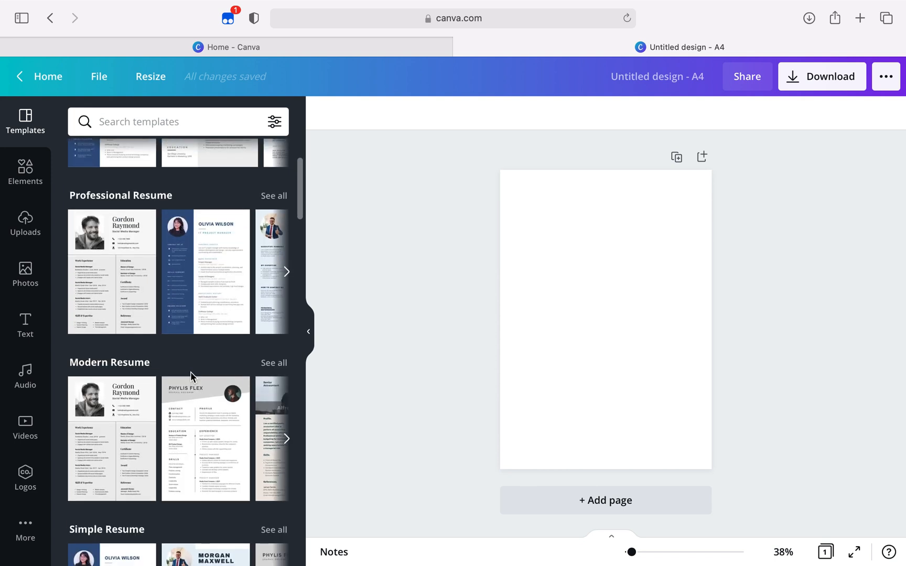
{"action": "scroll", "coordinate": [190, 372], "scroll_direction": "down", "scroll_amount": 2}
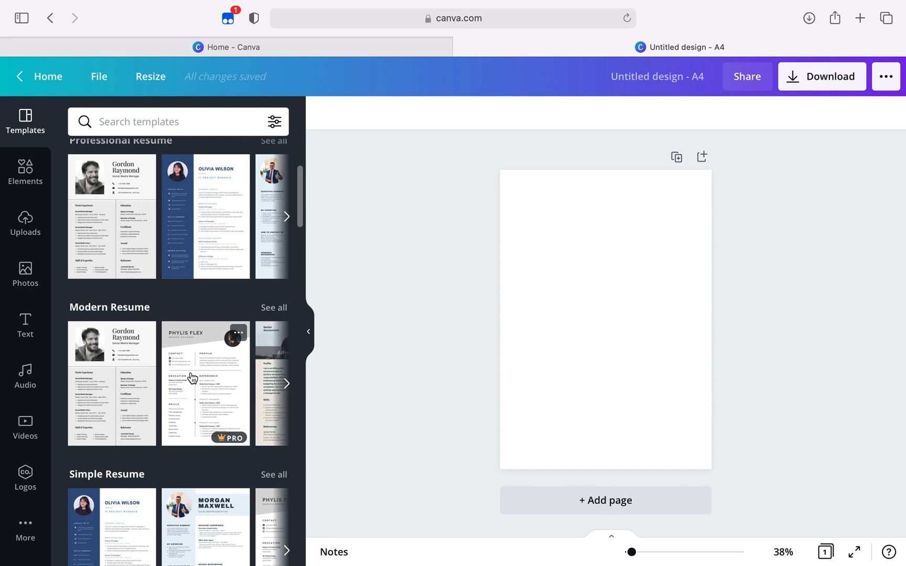
{"action": "scroll", "coordinate": [191, 378], "scroll_direction": "up", "scroll_amount": 5}
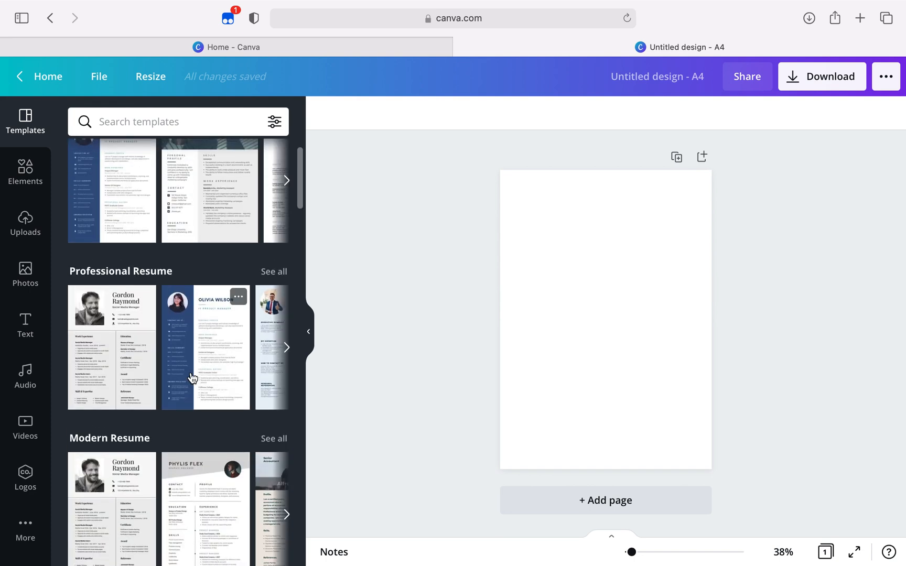
{"action": "scroll", "coordinate": [192, 377], "scroll_direction": "down", "scroll_amount": 6}
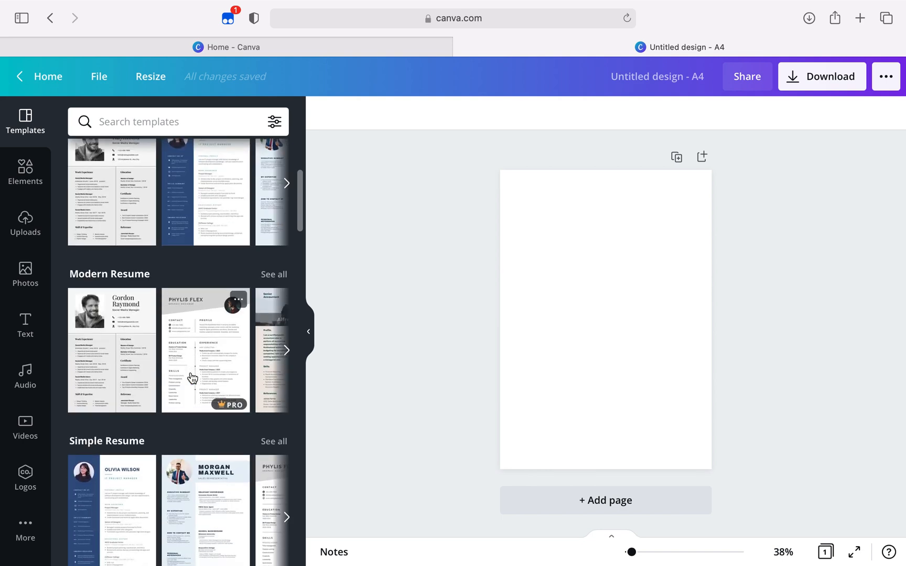
{"action": "scroll", "coordinate": [223, 350], "scroll_direction": "down", "scroll_amount": 5}
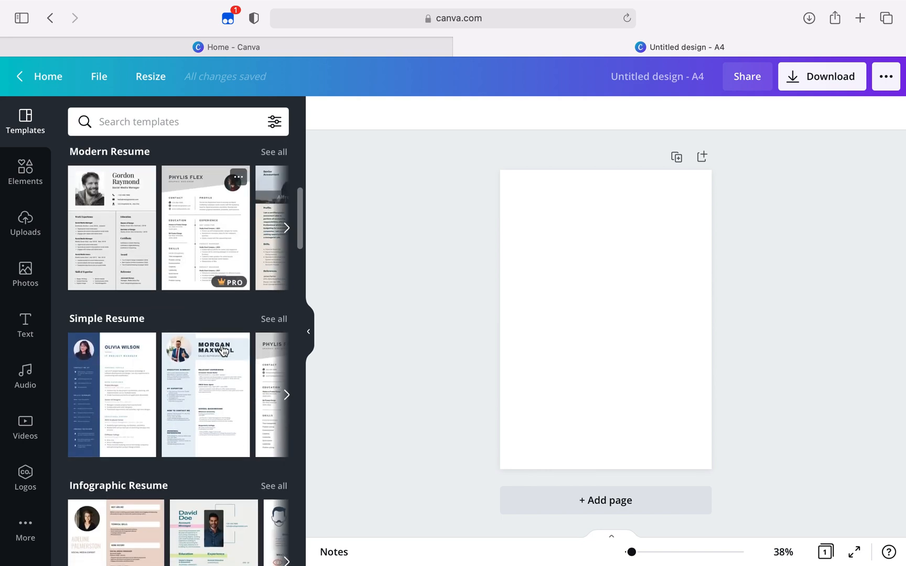
{"action": "scroll", "coordinate": [223, 350], "scroll_direction": "down", "scroll_amount": 2}
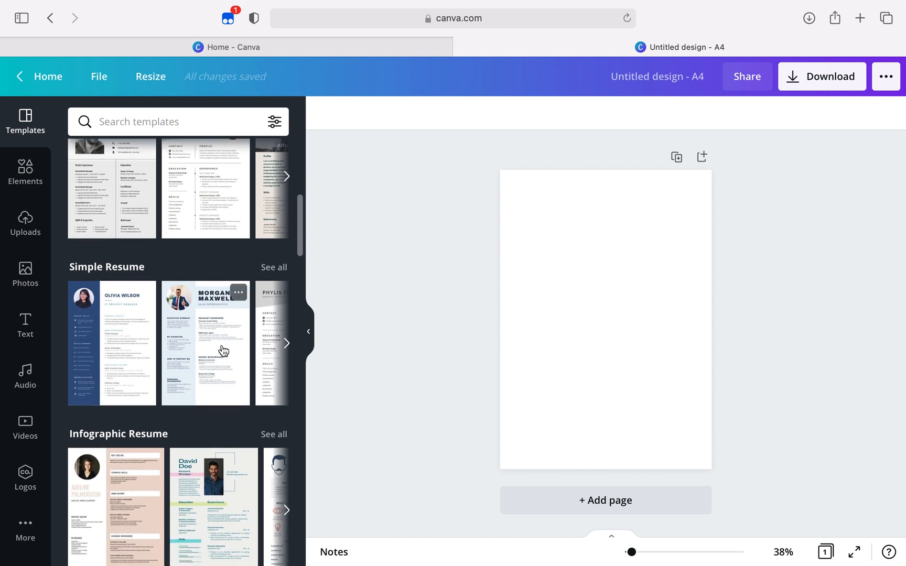
{"action": "scroll", "coordinate": [223, 351], "scroll_direction": "down", "scroll_amount": 6}
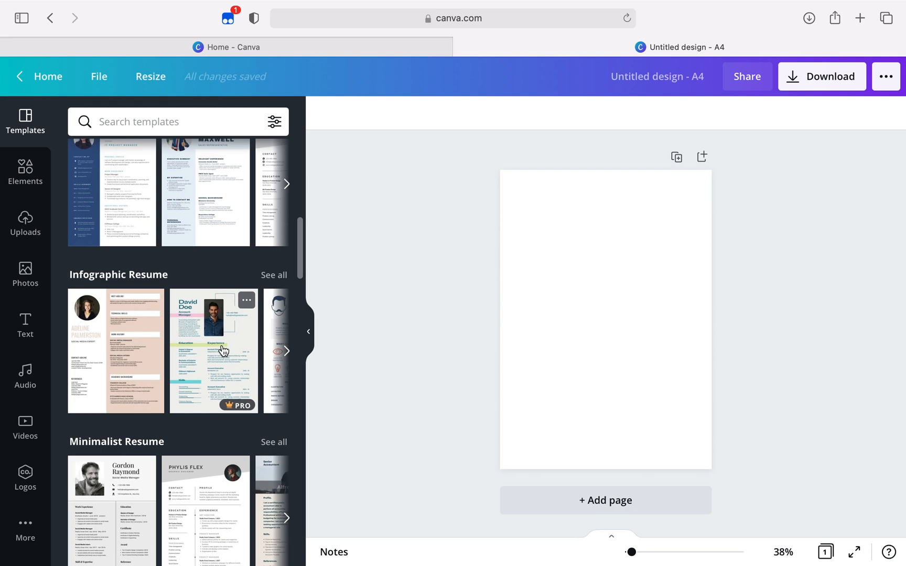
{"action": "scroll", "coordinate": [223, 350], "scroll_direction": "down", "scroll_amount": 5}
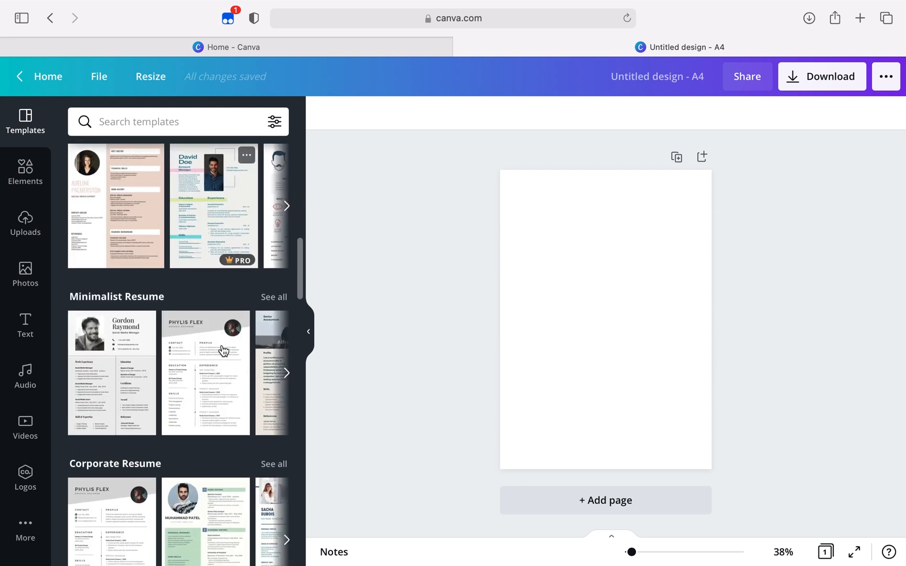
{"action": "scroll", "coordinate": [223, 350], "scroll_direction": "down", "scroll_amount": 1}
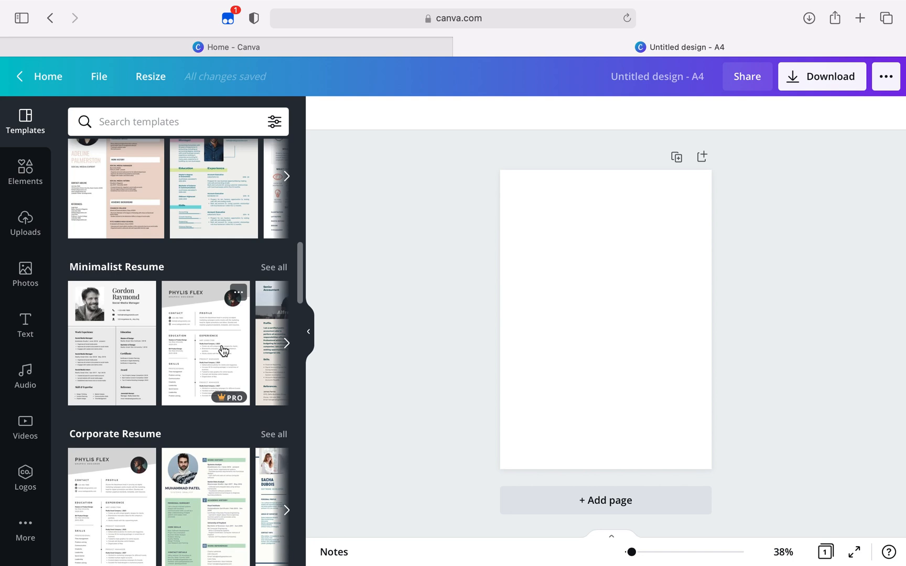
{"action": "scroll", "coordinate": [223, 350], "scroll_direction": "down", "scroll_amount": 1}
{"action": "scroll", "coordinate": [223, 350], "scroll_direction": "down", "scroll_amount": 5}
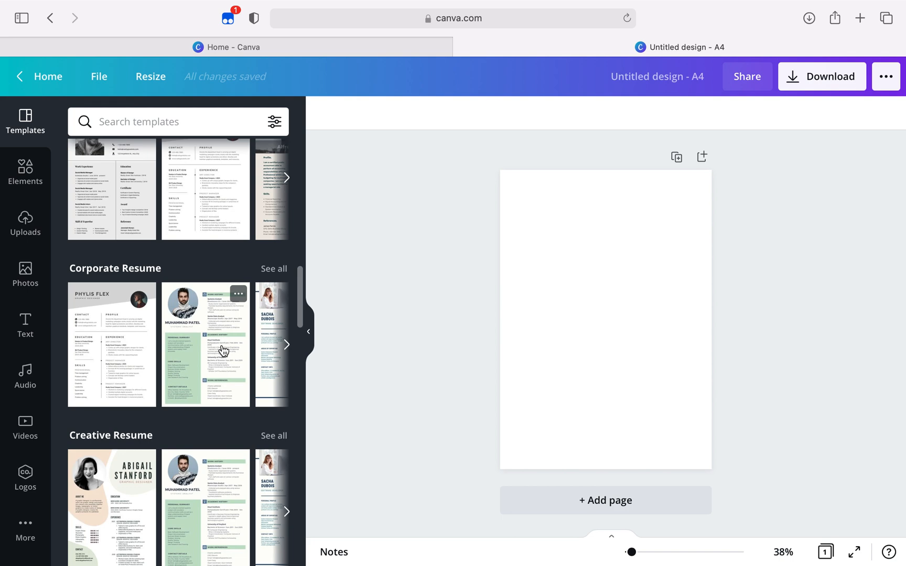
{"action": "scroll", "coordinate": [223, 350], "scroll_direction": "down", "scroll_amount": 2}
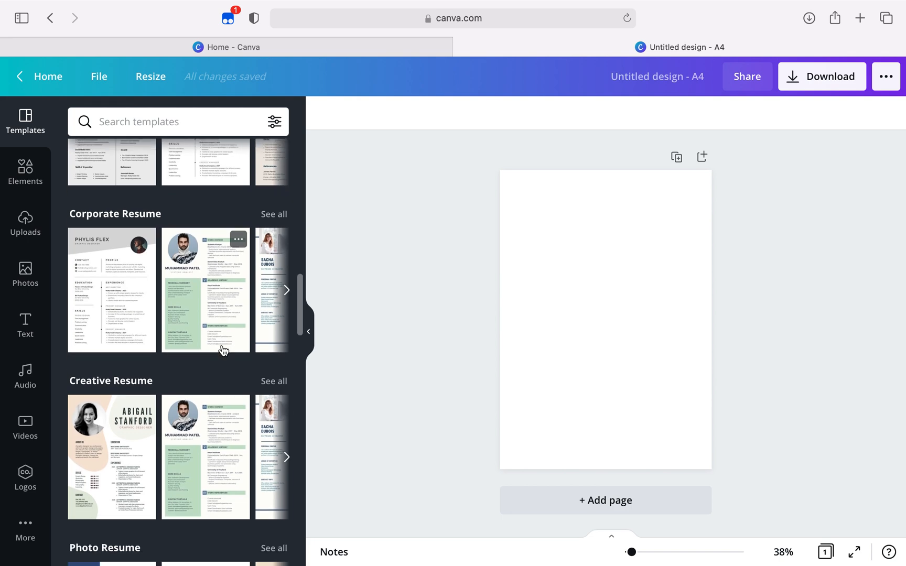
{"action": "scroll", "coordinate": [223, 351], "scroll_direction": "down", "scroll_amount": 4}
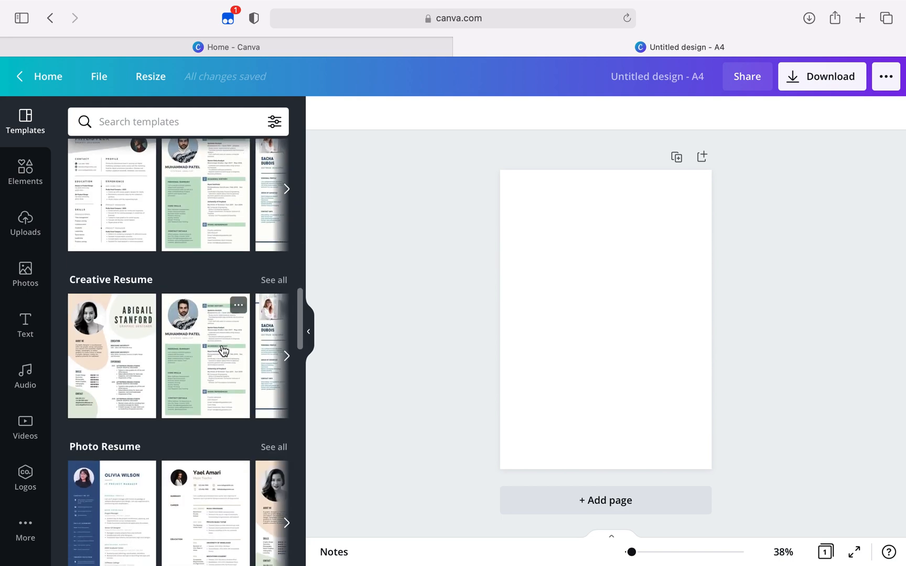
{"action": "scroll", "coordinate": [223, 351], "scroll_direction": "down", "scroll_amount": 7}
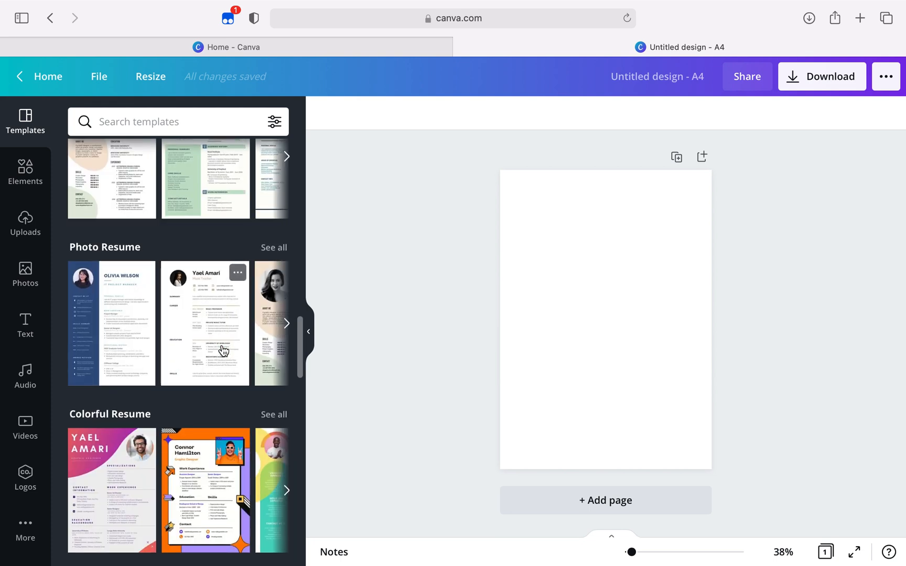
{"action": "scroll", "coordinate": [223, 350], "scroll_direction": "down", "scroll_amount": 6}
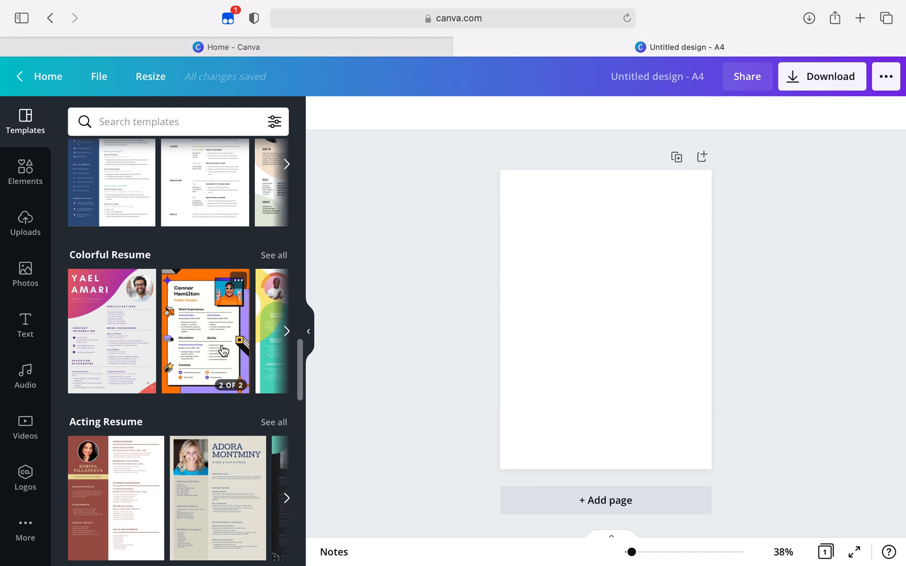
{"action": "scroll", "coordinate": [222, 350], "scroll_direction": "down", "scroll_amount": 3}
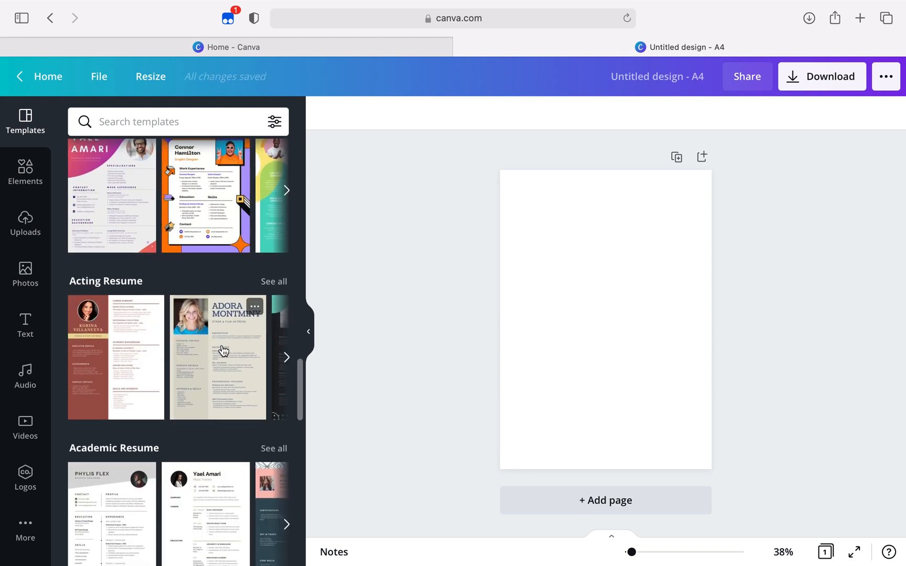
{"action": "scroll", "coordinate": [222, 351], "scroll_direction": "down", "scroll_amount": 2}
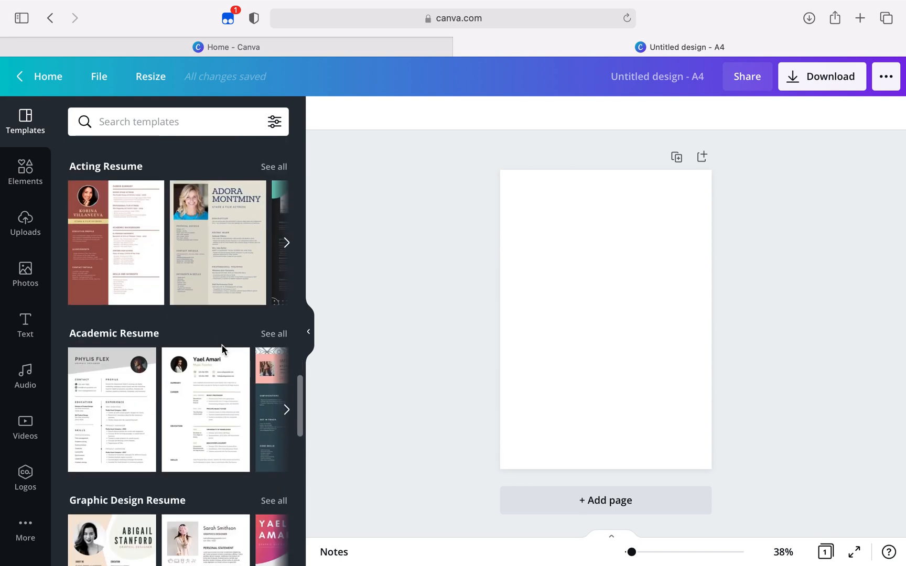
{"action": "scroll", "coordinate": [222, 350], "scroll_direction": "down", "scroll_amount": 2}
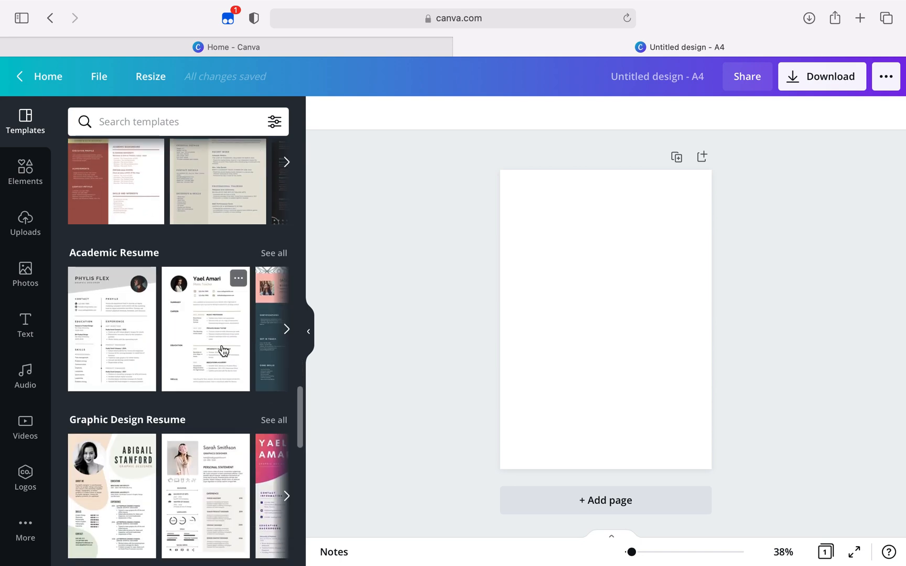
{"action": "scroll", "coordinate": [223, 350], "scroll_direction": "down", "scroll_amount": 6}
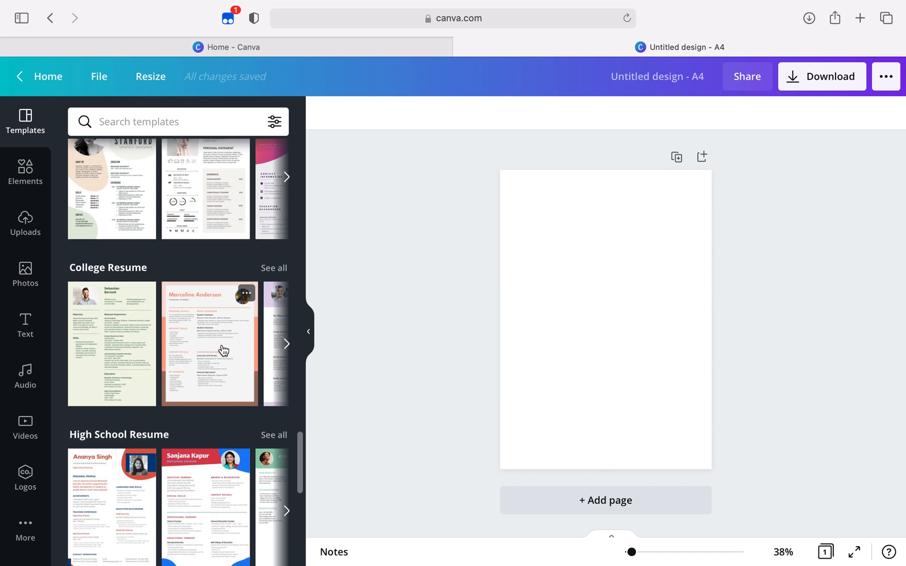
{"action": "scroll", "coordinate": [223, 350], "scroll_direction": "down", "scroll_amount": 8}
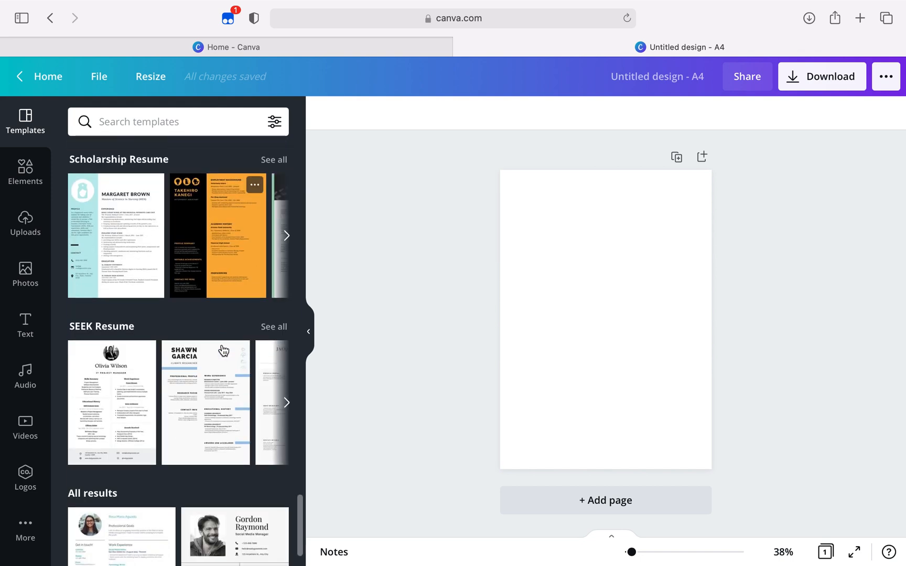
{"action": "scroll", "coordinate": [223, 350], "scroll_direction": "down", "scroll_amount": 5}
{"action": "scroll", "coordinate": [223, 349], "scroll_direction": "down", "scroll_amount": 6}
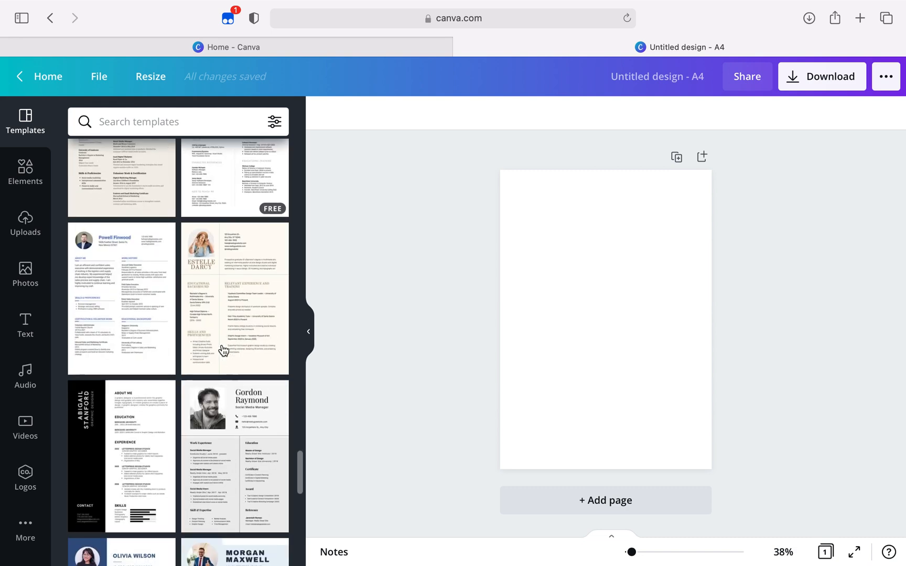
Apply the first "For you" resume template, the IT project manager layout with a blue sidebar, to the blank page
{"action": "scroll", "coordinate": [223, 350], "scroll_direction": "up", "scroll_amount": 6}
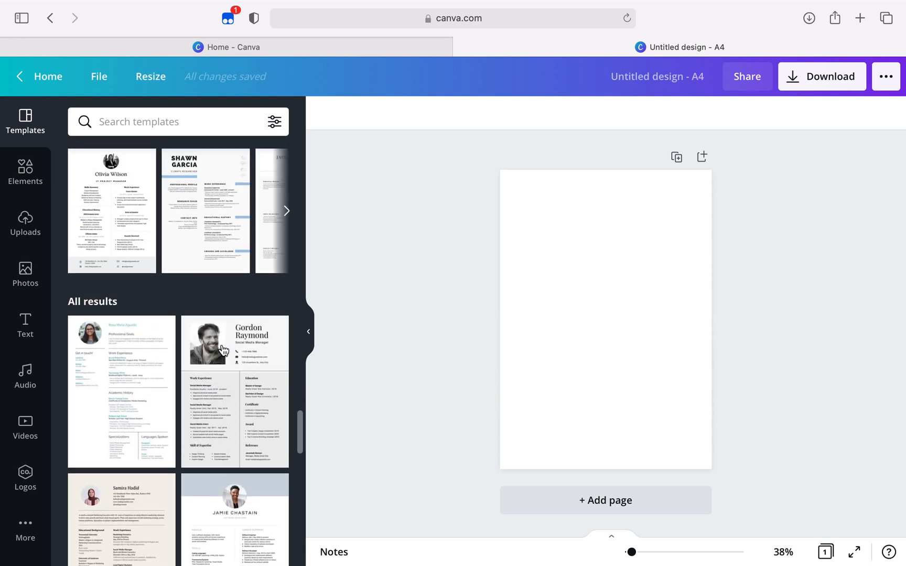
{"action": "scroll", "coordinate": [223, 350], "scroll_direction": "up", "scroll_amount": 7}
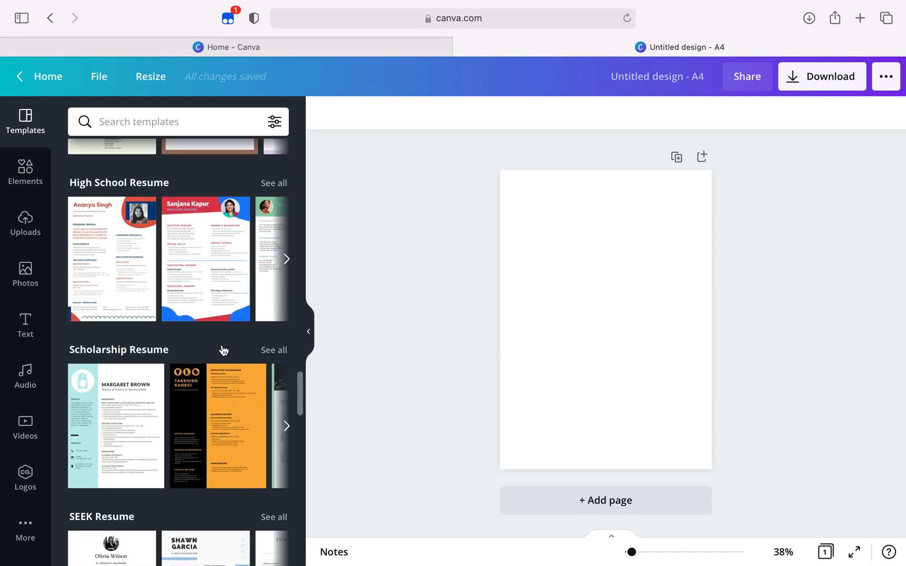
{"action": "scroll", "coordinate": [223, 349], "scroll_direction": "up", "scroll_amount": 14}
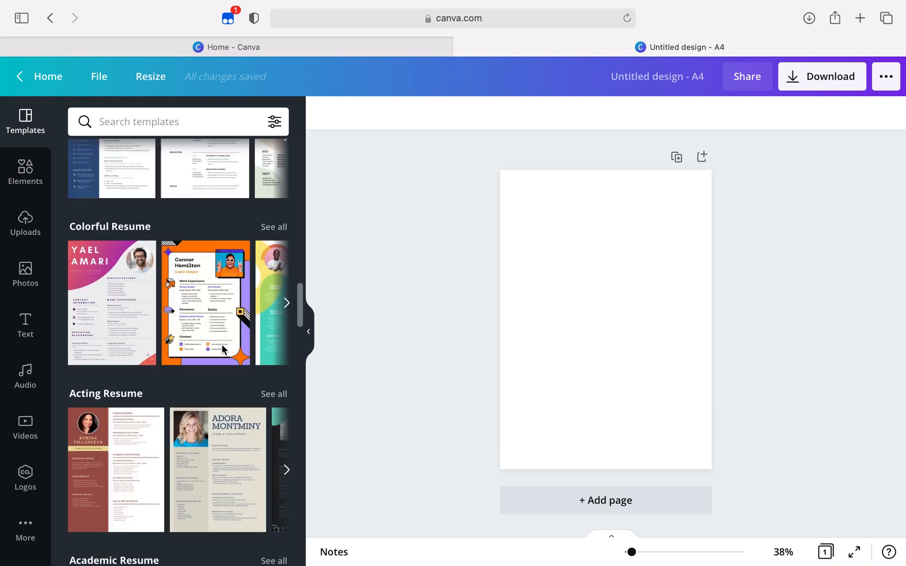
{"action": "scroll", "coordinate": [222, 344], "scroll_direction": "up", "scroll_amount": 12}
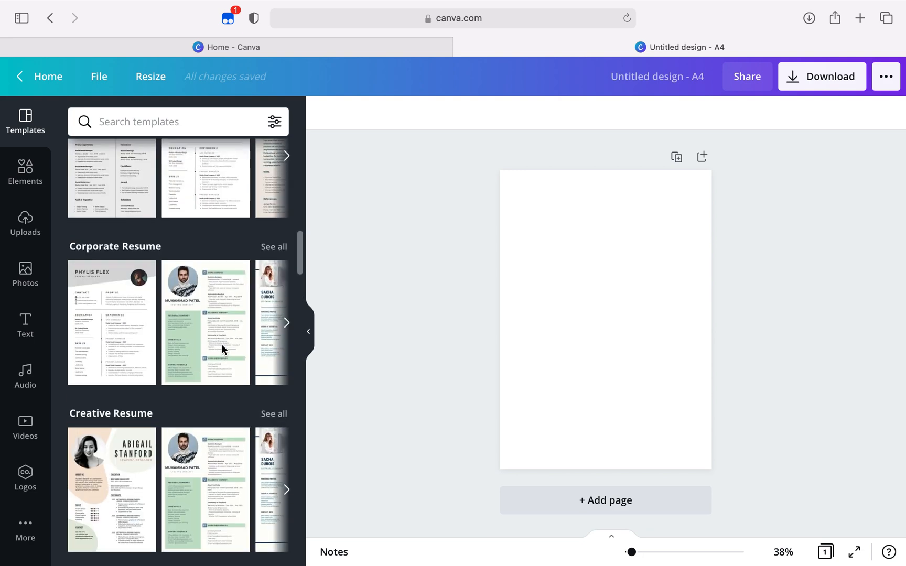
{"action": "scroll", "coordinate": [222, 344], "scroll_direction": "up", "scroll_amount": 10}
{"action": "mouse_move", "coordinate": [222, 349]}
{"action": "scroll", "coordinate": [223, 349], "scroll_direction": "up", "scroll_amount": 8}
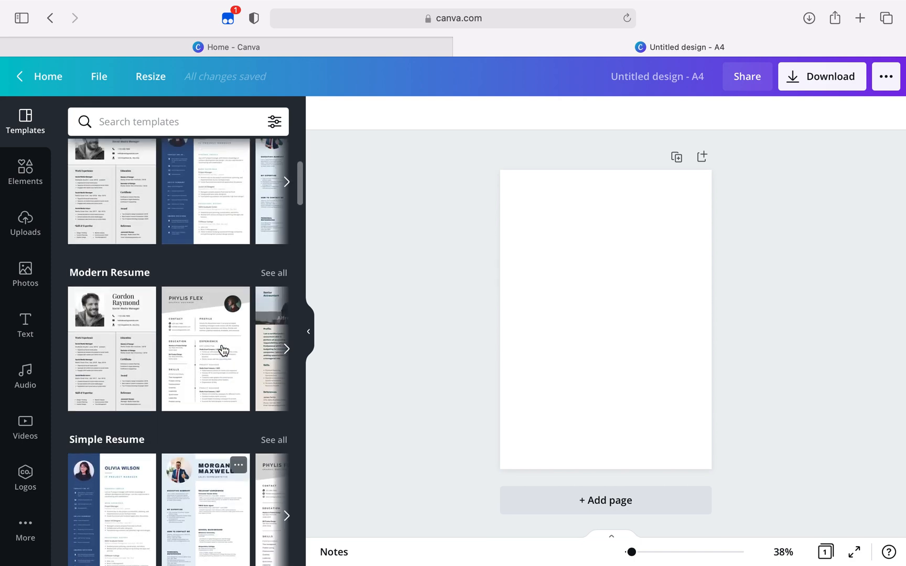
{"action": "scroll", "coordinate": [222, 350], "scroll_direction": "up", "scroll_amount": 5}
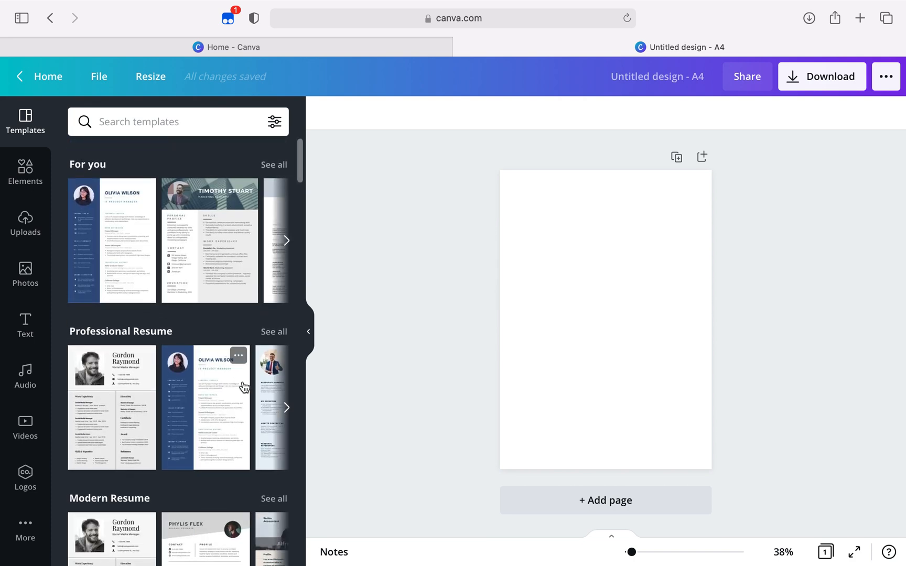
{"action": "left_click", "coordinate": [127, 264]}
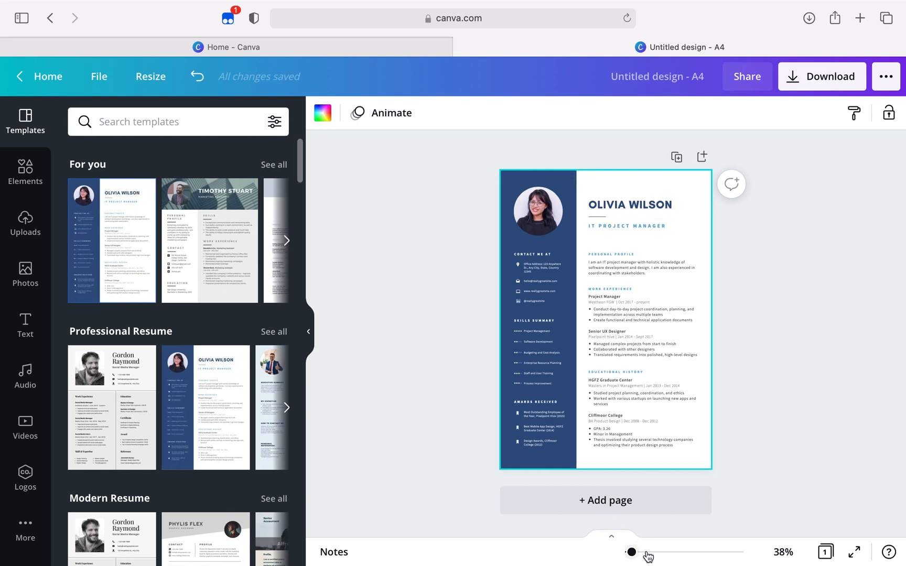
Replace the placeholder name in the resume heading with the applicant's full name in capitals
{"action": "mouse_move", "coordinate": [633, 558]}
{"action": "left_mouse_down"}
{"action": "mouse_move", "coordinate": [652, 559]}
{"action": "mouse_move", "coordinate": [635, 560]}
{"action": "left_mouse_up"}
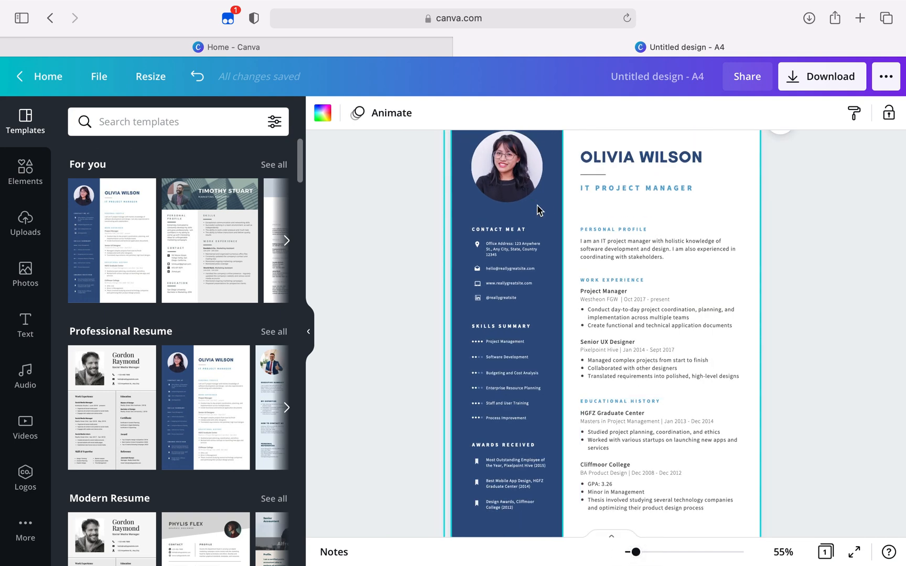
{"action": "left_click", "coordinate": [612, 157]}
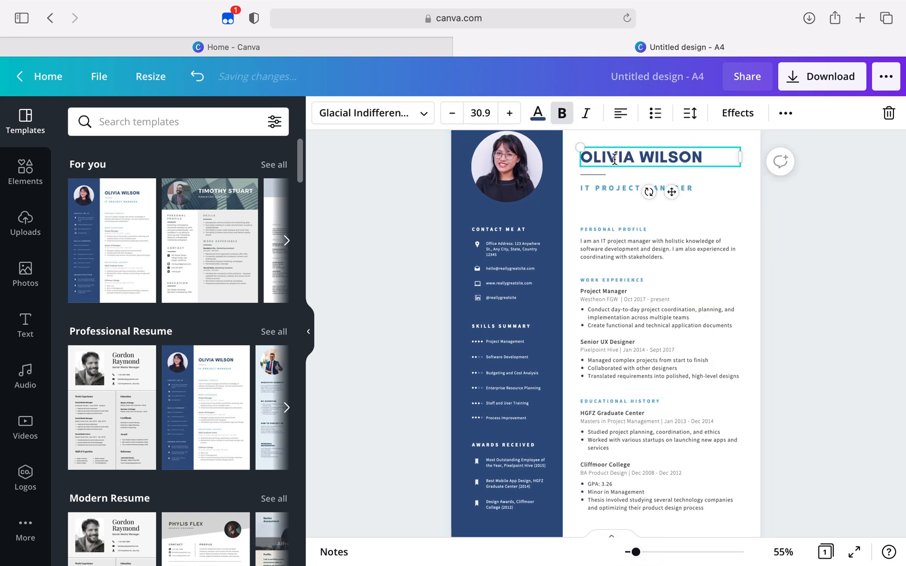
{"action": "triple_click", "coordinate": [702, 153]}
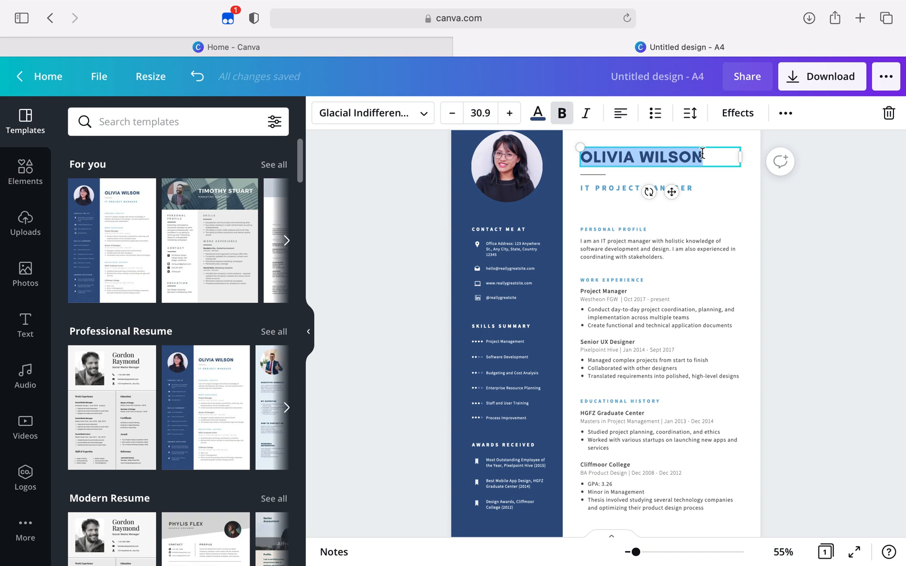
{"action": "type", "text": "J"}
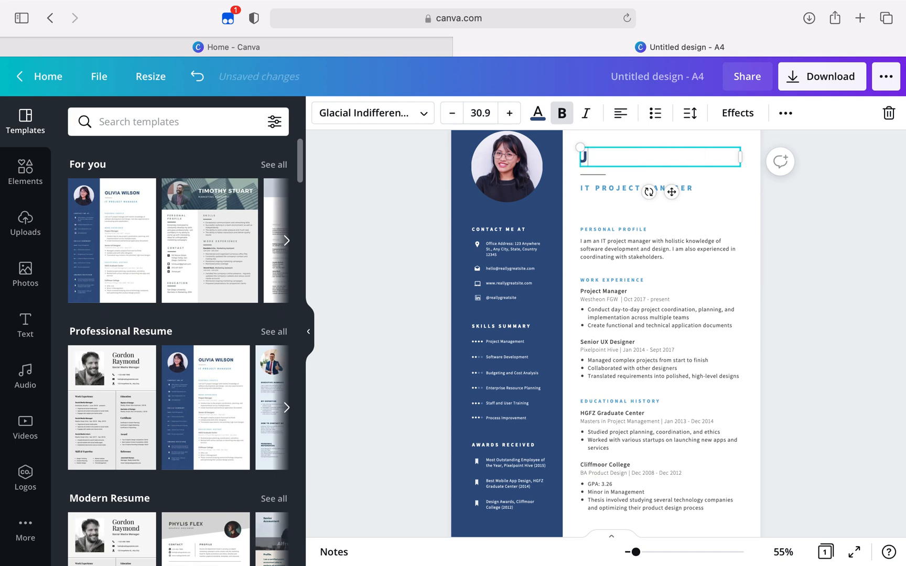
{"action": "type", "text": "ANE DOE"}
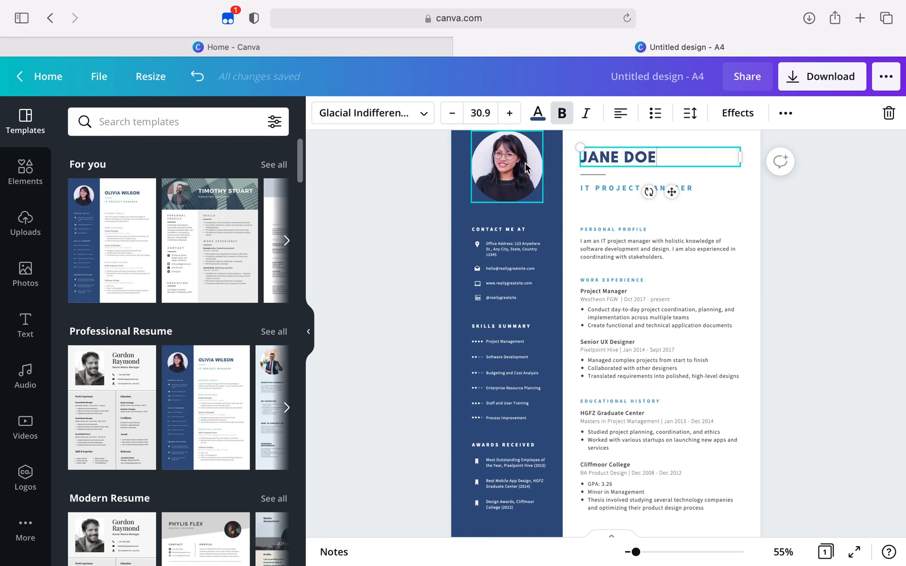
Replace the job title under the name with INTERN
{"action": "left_click", "coordinate": [633, 190]}
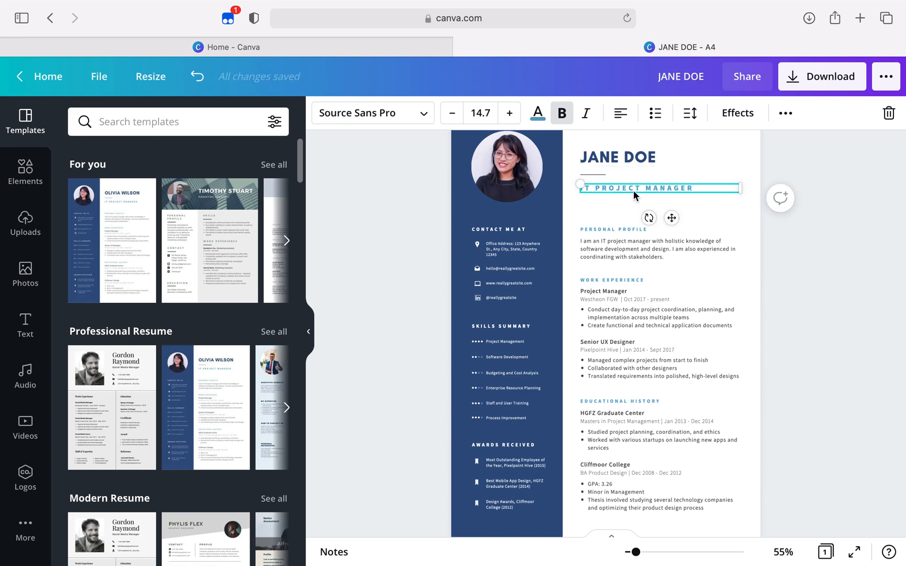
{"action": "left_click", "coordinate": [689, 189]}
{"action": "left_click", "coordinate": [692, 188]}
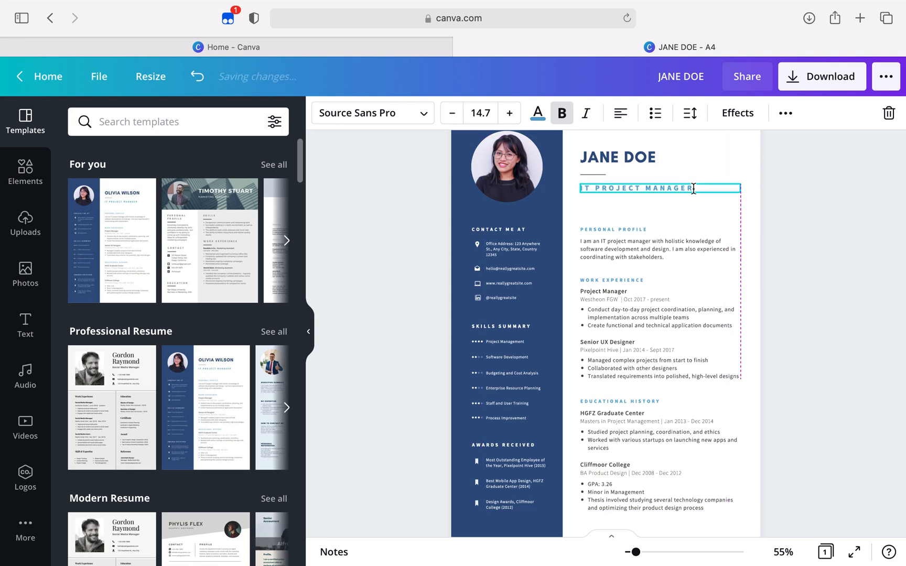
{"action": "triple_click", "coordinate": [693, 188]}
{"action": "type", "text": "INTERN"}
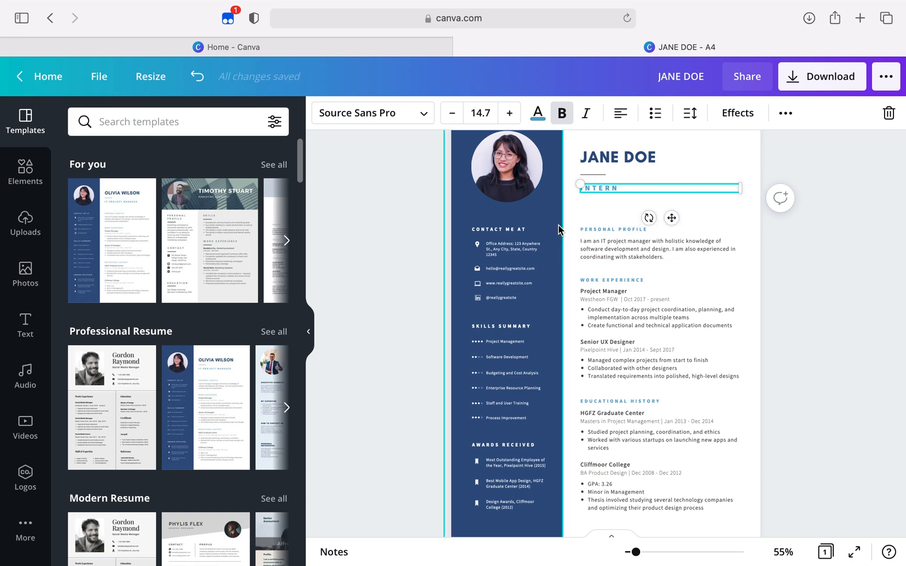
Replace the round portrait in the sidebar with the stock photo of the red-haired woman from the Elements photos
{"action": "left_click", "coordinate": [518, 161]}
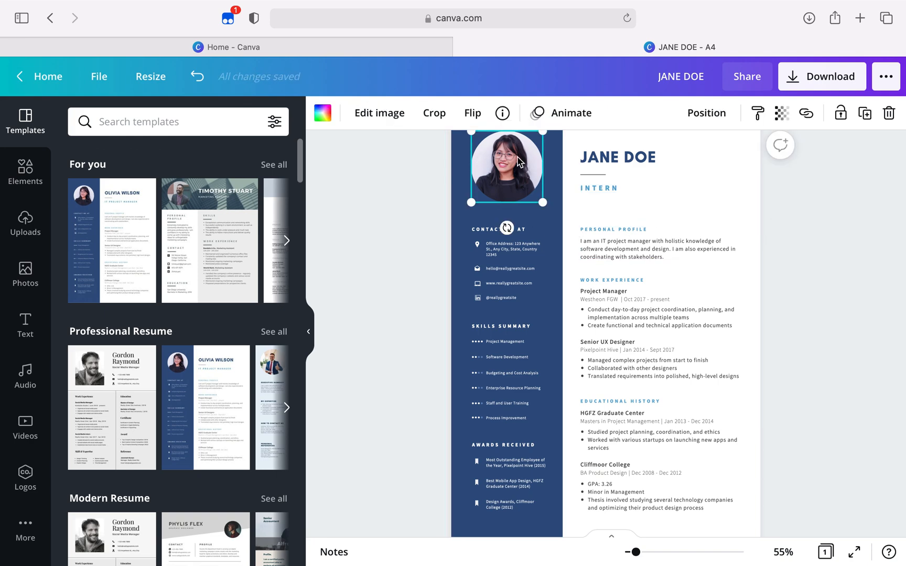
{"action": "right_click", "coordinate": [518, 161]}
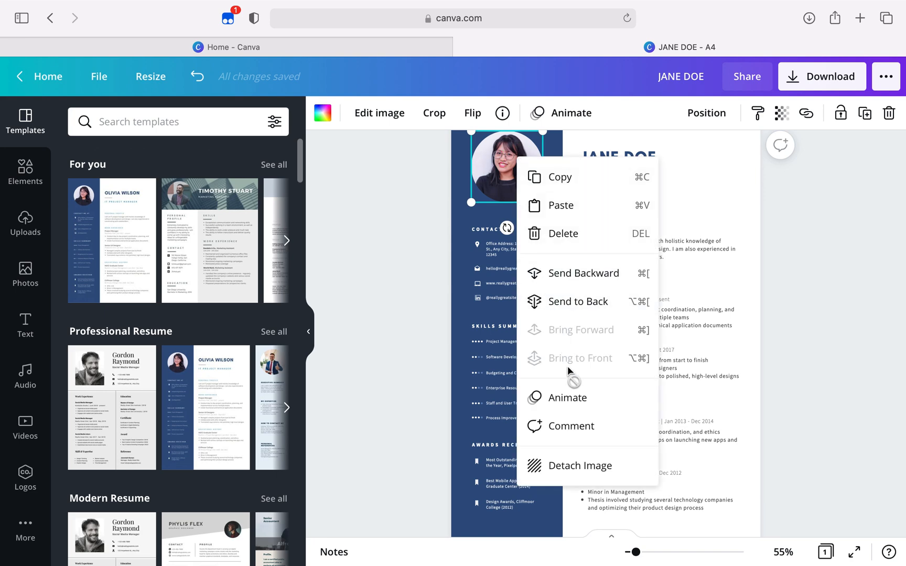
{"action": "left_click", "coordinate": [23, 226]}
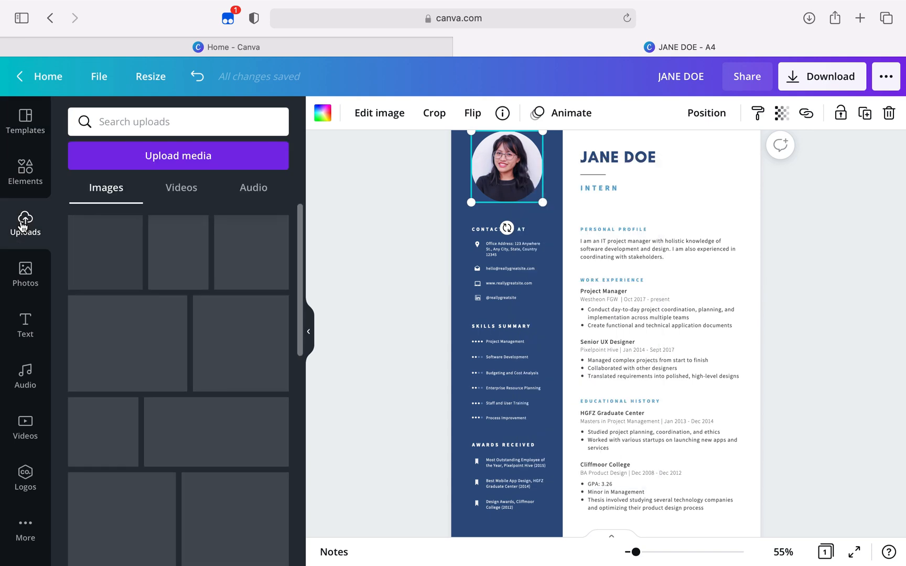
{"action": "scroll", "coordinate": [131, 344], "scroll_direction": "down", "scroll_amount": 15}
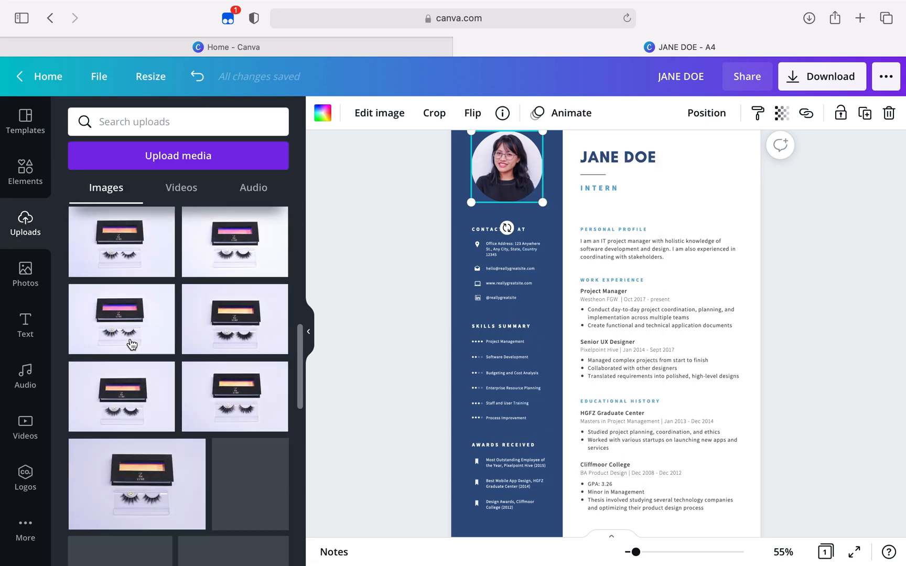
{"action": "scroll", "coordinate": [131, 344], "scroll_direction": "up", "scroll_amount": 15}
{"action": "left_click", "coordinate": [21, 166]}
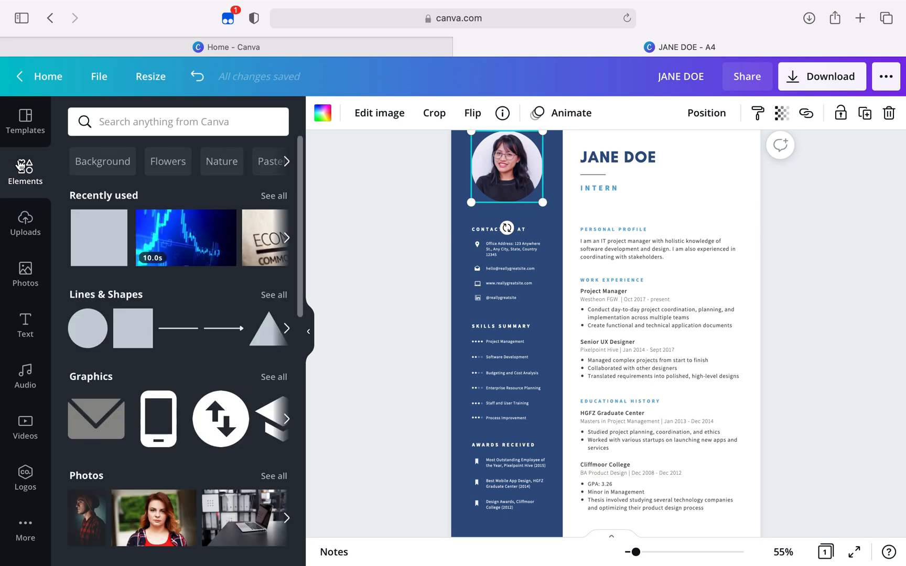
{"action": "scroll", "coordinate": [96, 358], "scroll_direction": "down", "scroll_amount": 3}
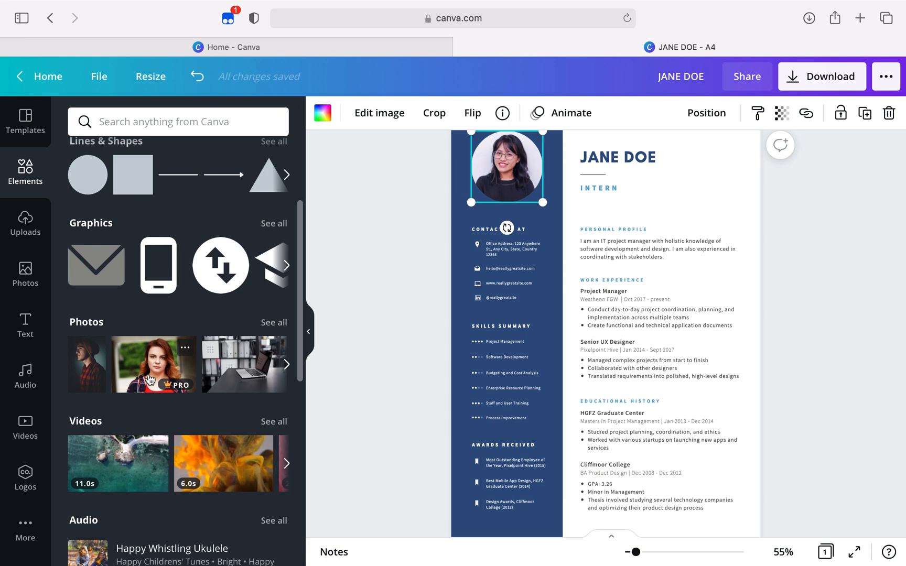
{"action": "left_click_drag", "start_coordinate": [136, 369], "coordinate": [490, 157]}
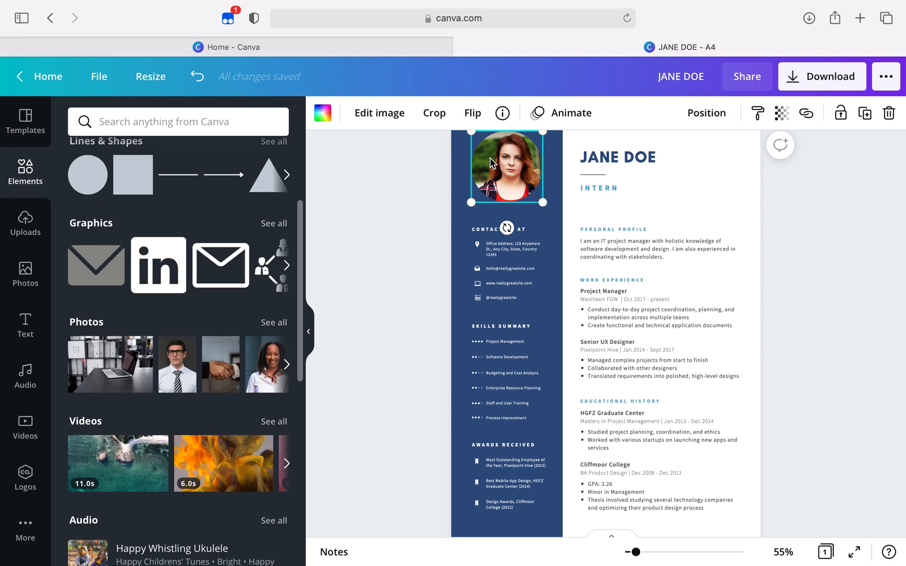
Recolor the sidebar background with the bright amber from the saved five-color orange palette
{"action": "left_click", "coordinate": [467, 240]}
{"action": "left_click", "coordinate": [322, 115]}
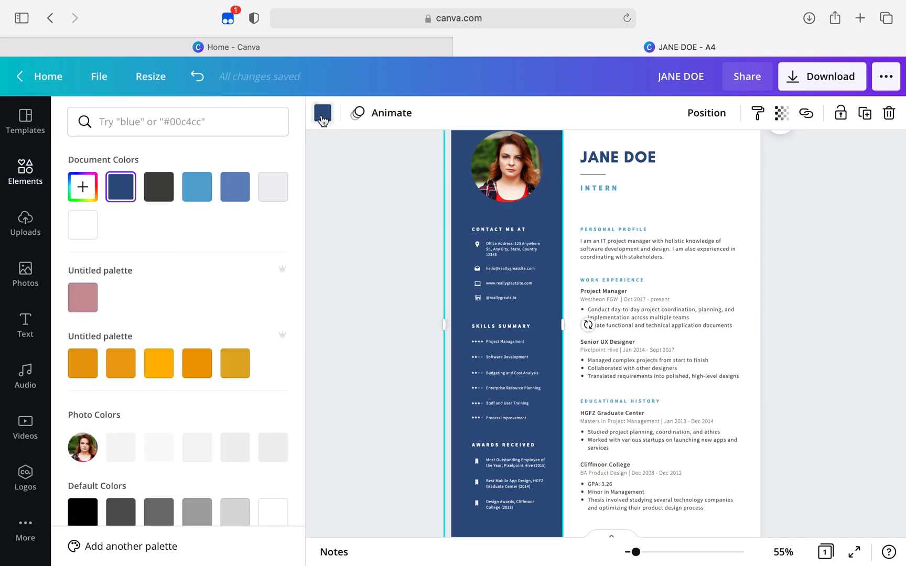
{"action": "left_click", "coordinate": [273, 188]}
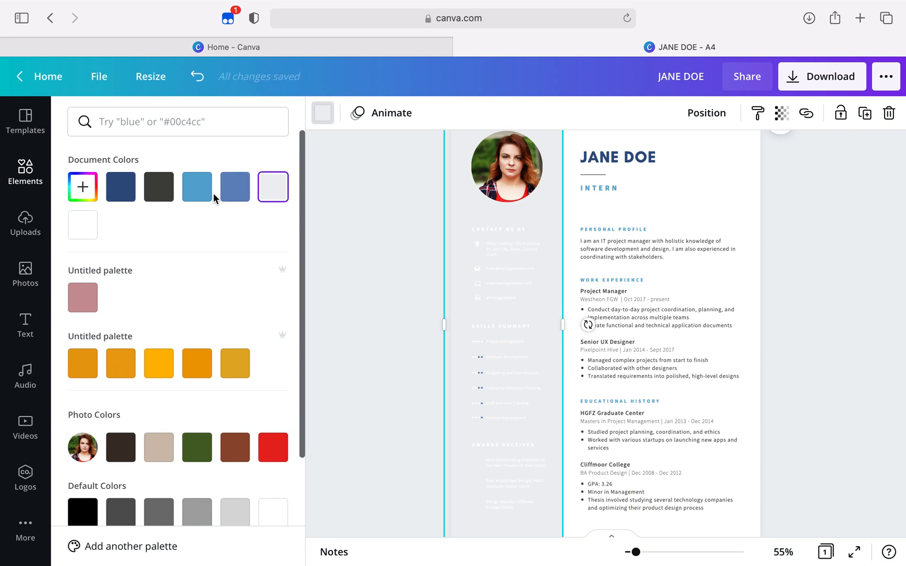
{"action": "left_click", "coordinate": [234, 187]}
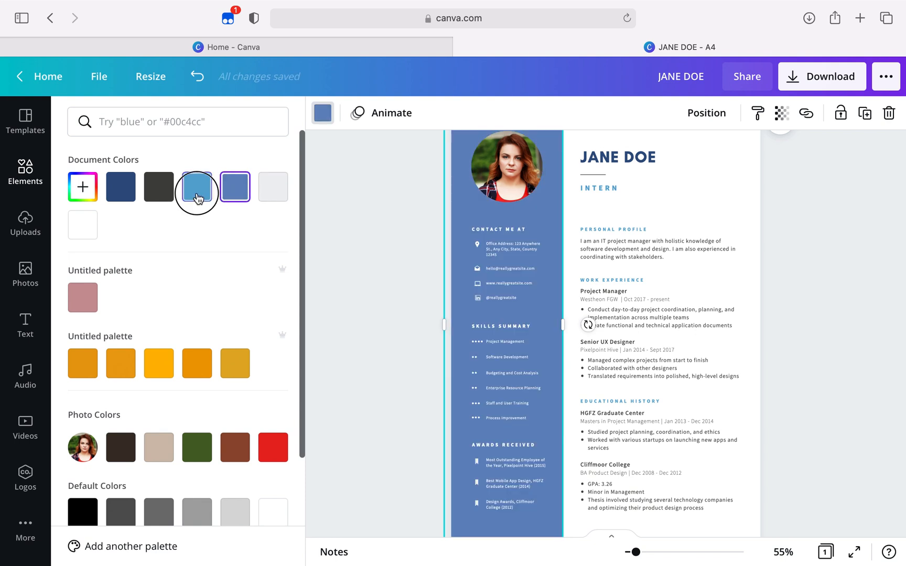
{"action": "left_click", "coordinate": [197, 199]}
{"action": "left_click", "coordinate": [160, 371]}
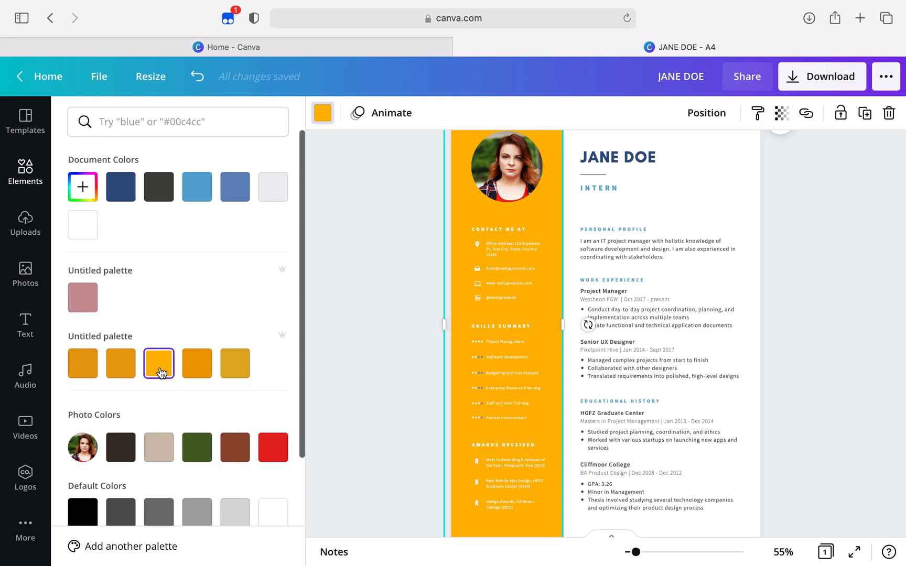
Replace the office address under Contact Me At with the applicant's city and country
{"action": "left_click", "coordinate": [525, 250]}
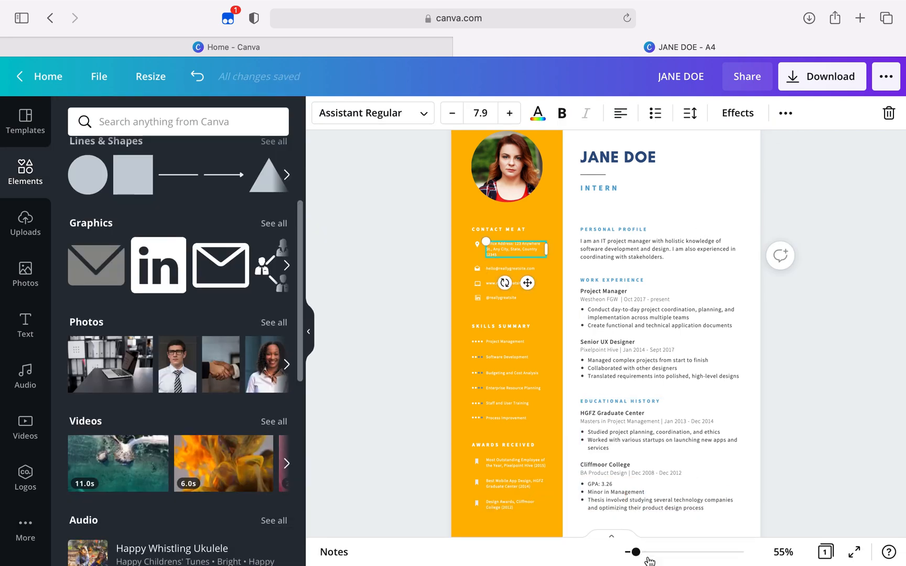
{"action": "left_click_drag", "start_coordinate": [635, 552], "coordinate": [652, 550]}
{"action": "scroll", "coordinate": [416, 387], "scroll_direction": "left", "scroll_amount": 3}
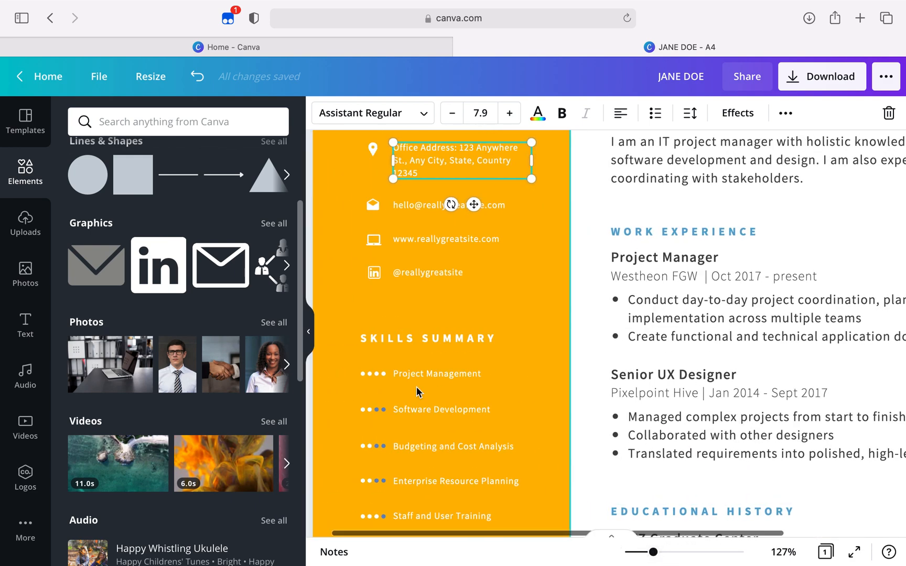
{"action": "scroll", "coordinate": [417, 387], "scroll_direction": "up", "scroll_amount": 6}
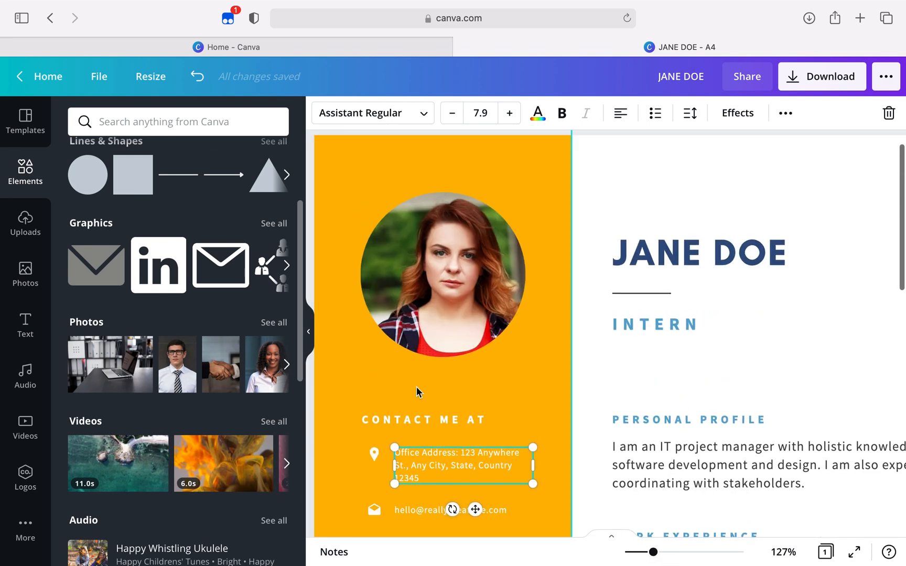
{"action": "scroll", "coordinate": [417, 387], "scroll_direction": "down", "scroll_amount": 5}
{"action": "double_click", "coordinate": [417, 326]}
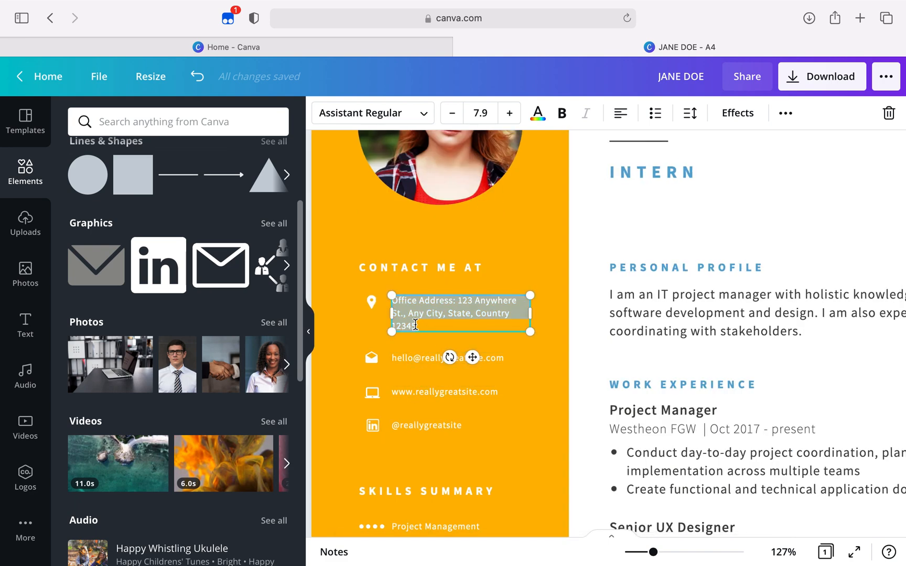
{"action": "type", "text": "JOHANEE"}
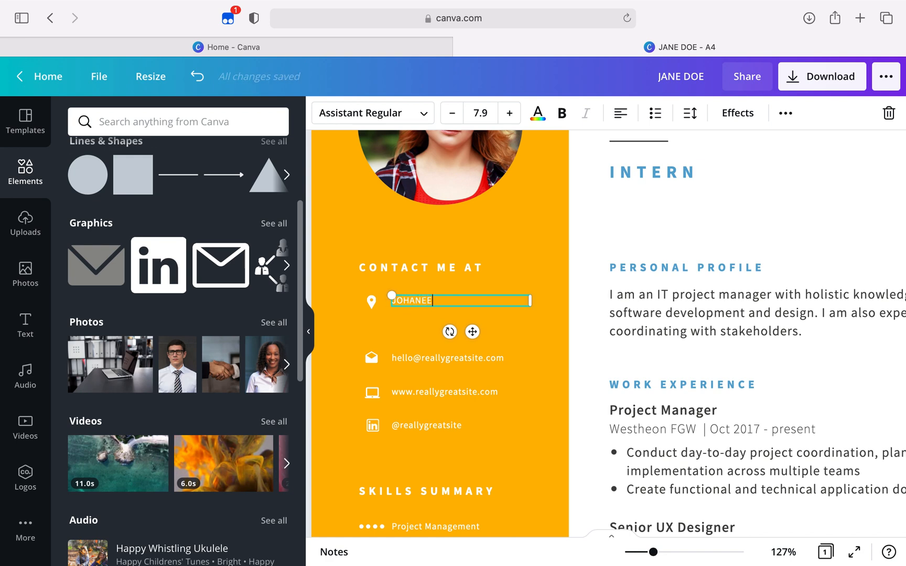
{"action": "key", "text": "BackSpace"}
{"action": "type", "text": "SBURG, SOUTH AFRICA"}
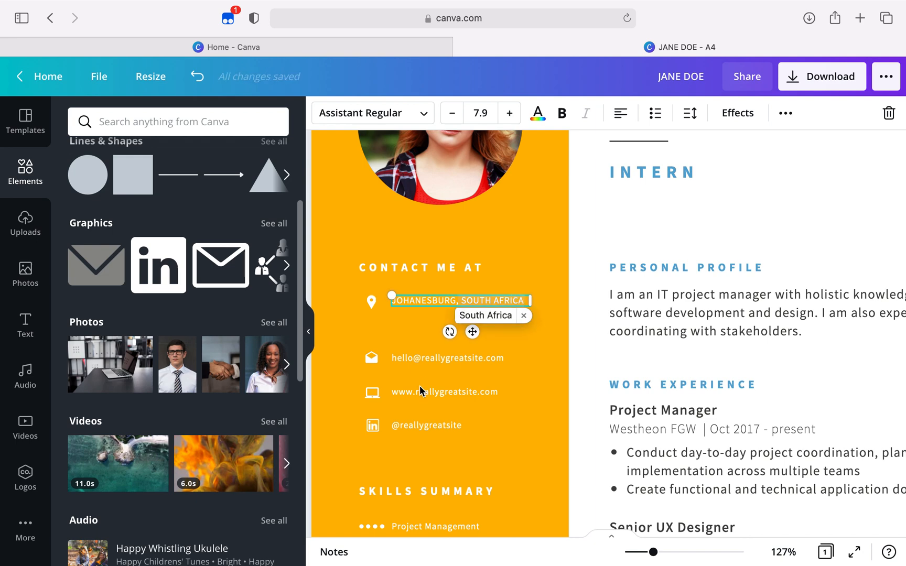
Replace the placeholder e-mail under Contact Me At with the applicant's e-mail address
{"action": "double_click", "coordinate": [445, 357]}
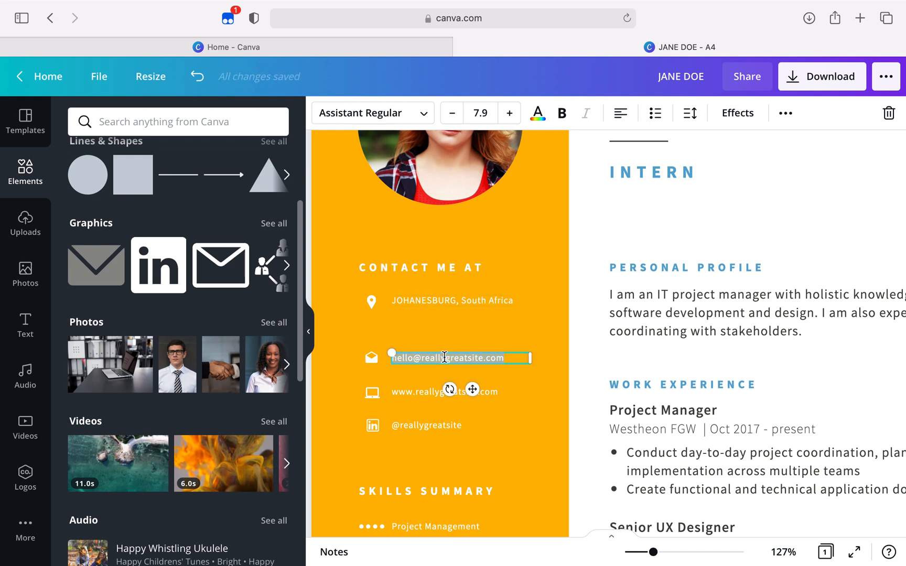
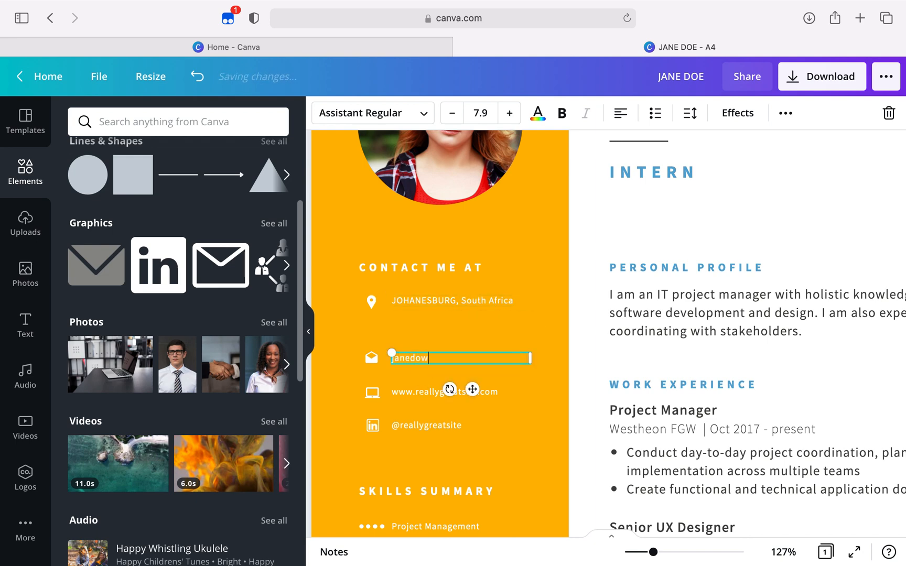
Delete the website line and its laptop icon from the contact section
{"action": "left_click", "coordinate": [498, 394]}
{"action": "left_click", "coordinate": [497, 395]}
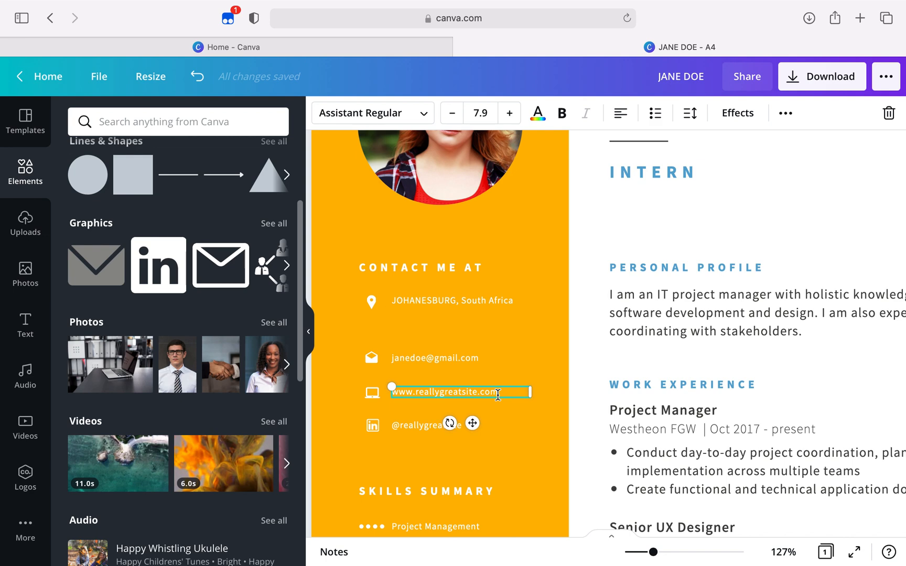
{"action": "key", "text": "Escape"}
{"action": "key", "text": "BackSpace"}
{"action": "left_click", "coordinate": [373, 393]}
{"action": "key", "text": "BackSpace"}
Replace the placeholder LinkedIn handle in the contact section with the applicant's own handle
{"action": "scroll", "coordinate": [373, 391], "scroll_direction": "down", "scroll_amount": 2}
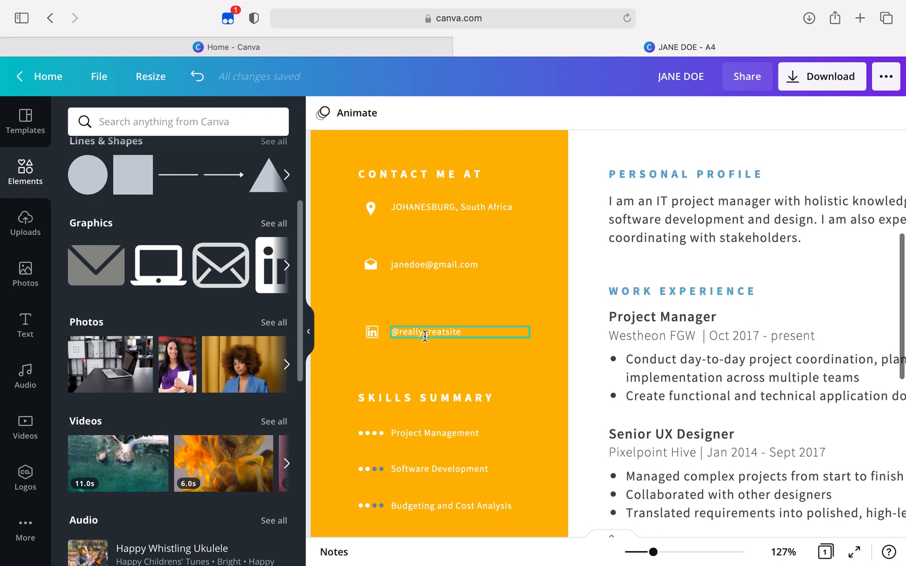
{"action": "left_click", "coordinate": [426, 335]}
{"action": "double_click", "coordinate": [466, 328]}
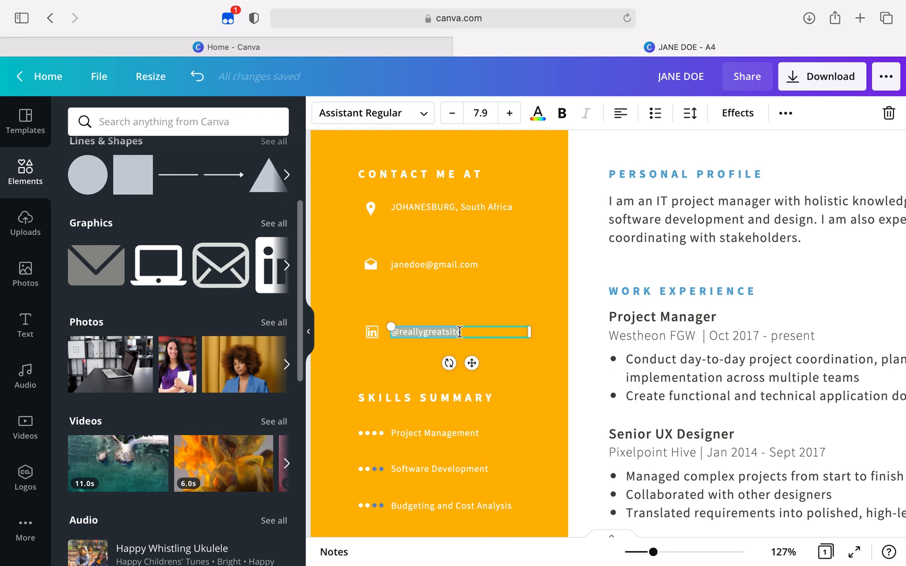
{"action": "type", "text": "@"}
{"action": "type", "text": "janedoe"}
{"action": "left_click", "coordinate": [537, 381]}
Replace the first skill under Skills Summary, Project Management, with "TYPYING"
{"action": "scroll", "coordinate": [537, 381], "scroll_direction": "down", "scroll_amount": 3}
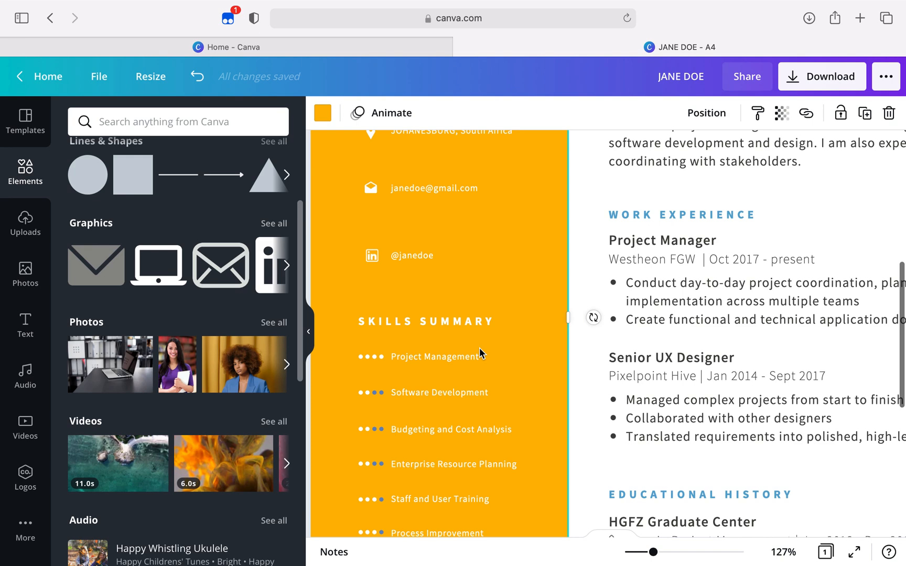
{"action": "scroll", "coordinate": [479, 353], "scroll_direction": "down", "scroll_amount": 2}
{"action": "scroll", "coordinate": [481, 370], "scroll_direction": "down", "scroll_amount": 2}
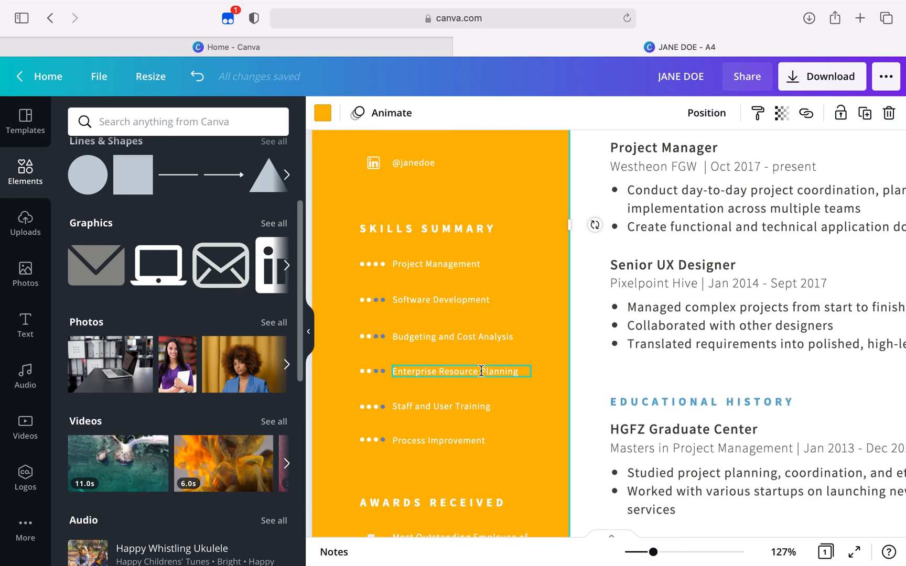
{"action": "scroll", "coordinate": [481, 370], "scroll_direction": "down", "scroll_amount": 1}
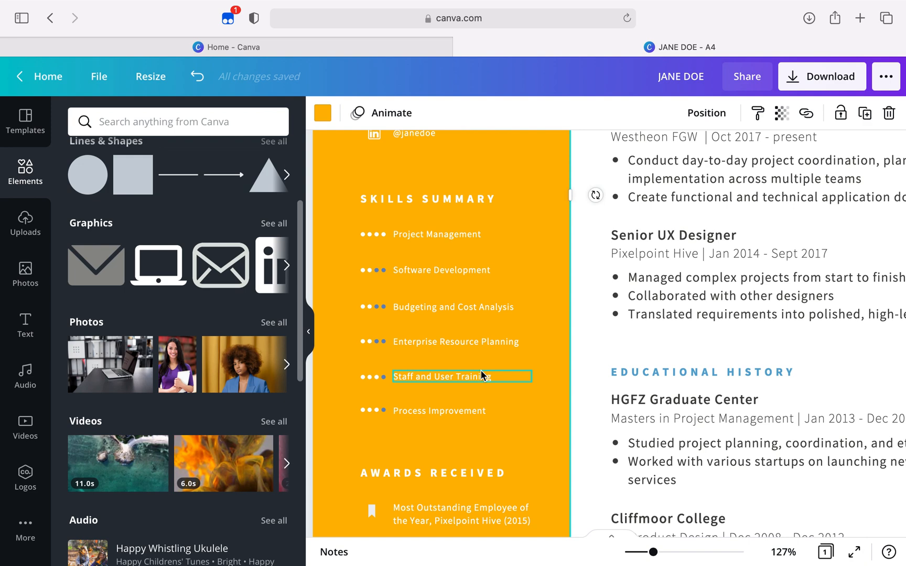
{"action": "double_click", "coordinate": [476, 234]}
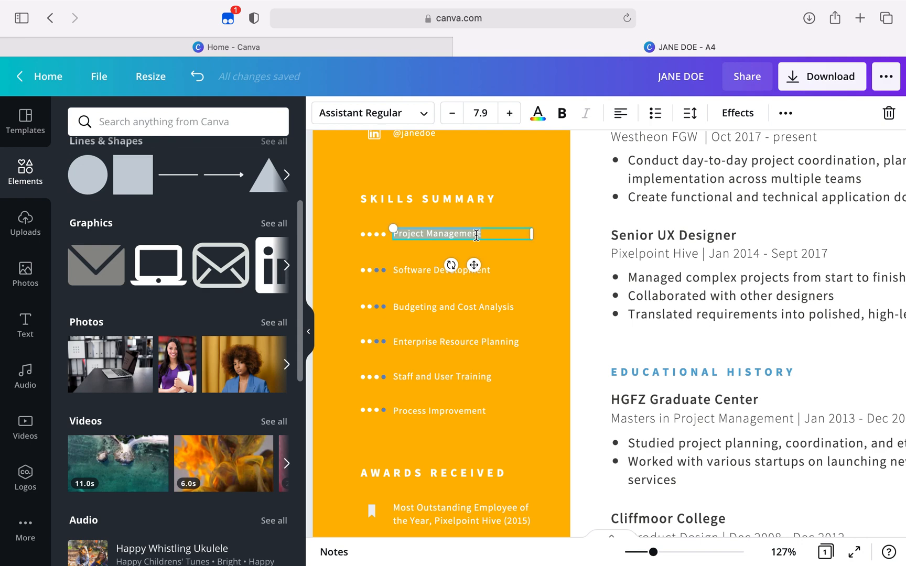
{"action": "type", "text": "TYPYING"}
Replace the second skill under Skills Summary, Software Development, with "DIGITAL MARKETING"
{"action": "double_click", "coordinate": [429, 274]}
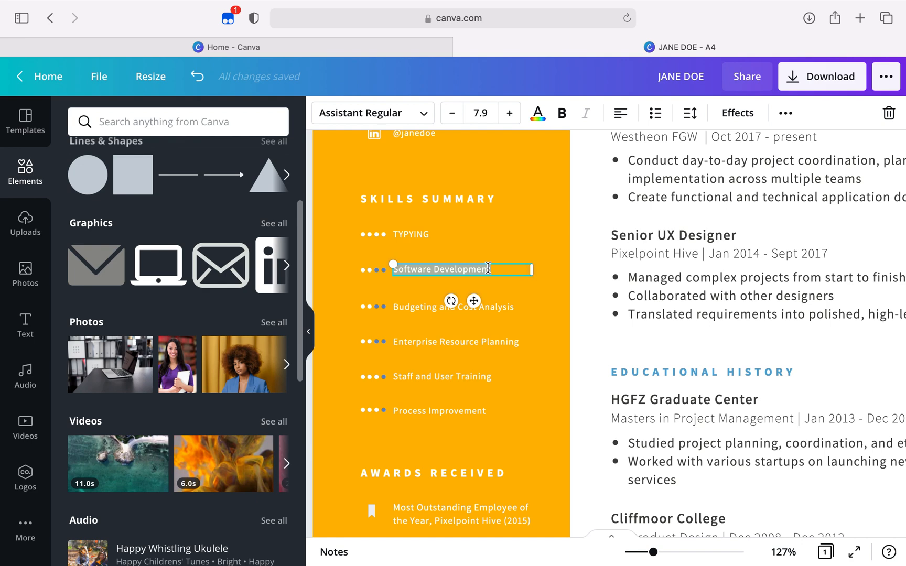
{"action": "type", "text": "DIGITMAL"}
{"action": "key", "text": "BackSpace"}
{"action": "key", "text": "BackSpace"}
{"action": "key", "text": "BackSpace"}
{"action": "type", "text": "AL MED"}
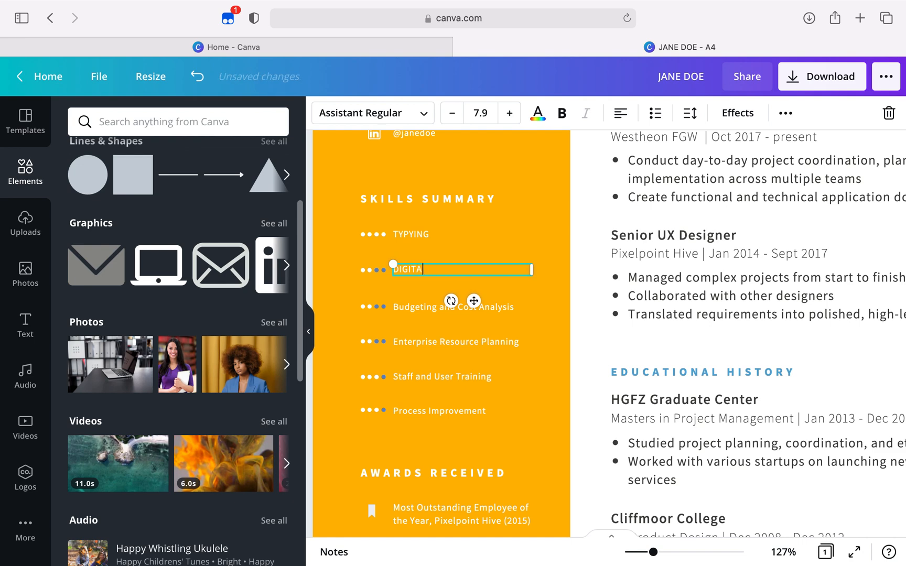
{"action": "key", "text": "BackSpace"}
{"action": "key", "text": "BackSpace"}
{"action": "type", "text": "ARKETING"}
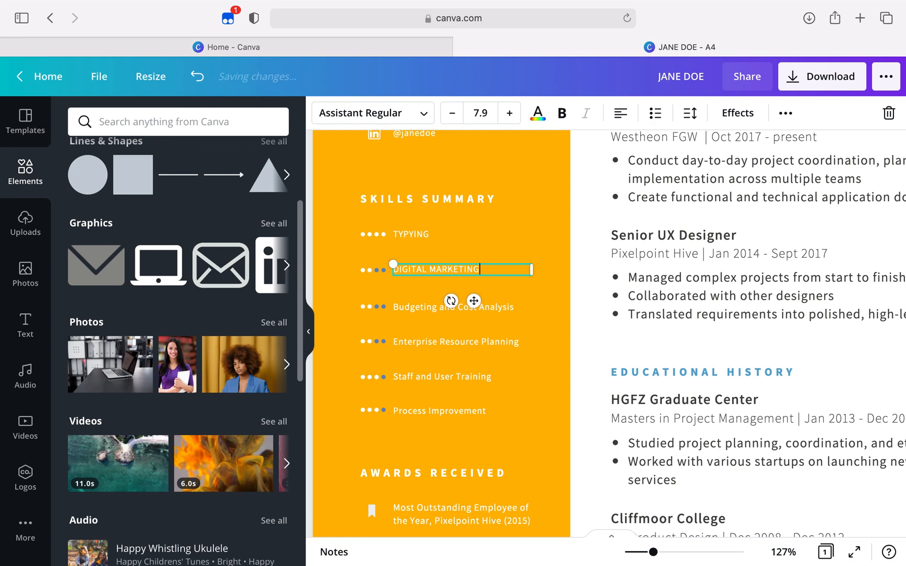
Delete the skill texts Process Improvement, Staff and User Training, Enterprise Resource Planning, and Budgeting and Cost Analysis from the Skills Summary
{"action": "left_click", "coordinate": [491, 302]}
{"action": "left_click", "coordinate": [491, 302]}
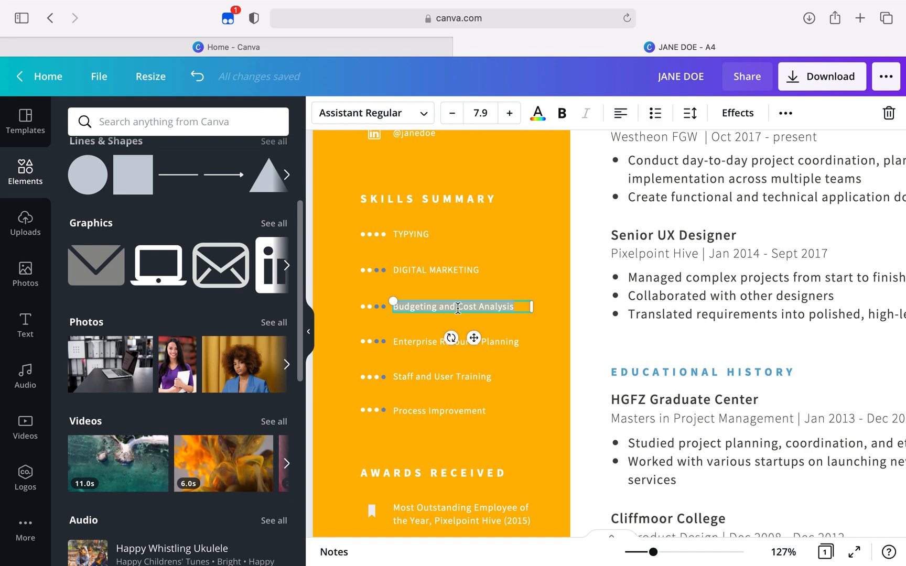
{"action": "left_click", "coordinate": [422, 411]}
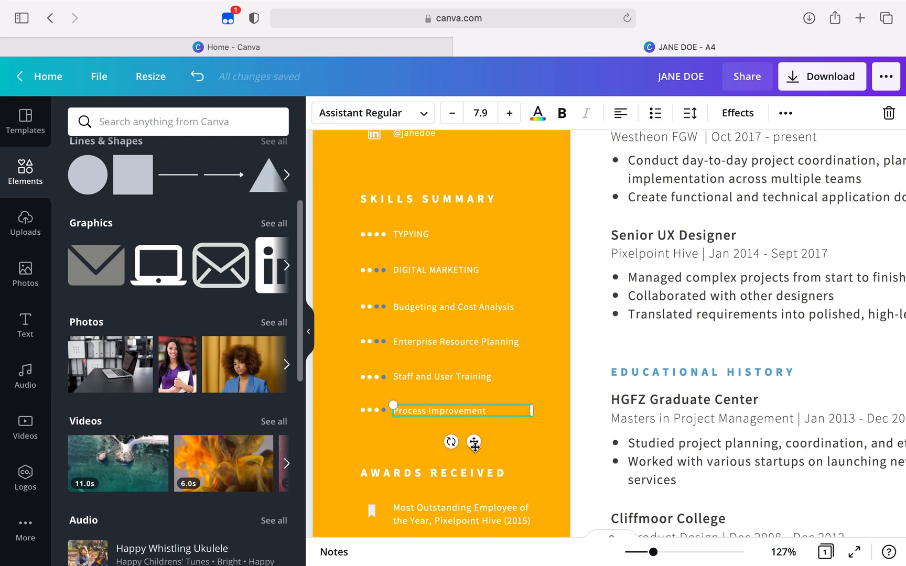
{"action": "key", "text": "Delete"}
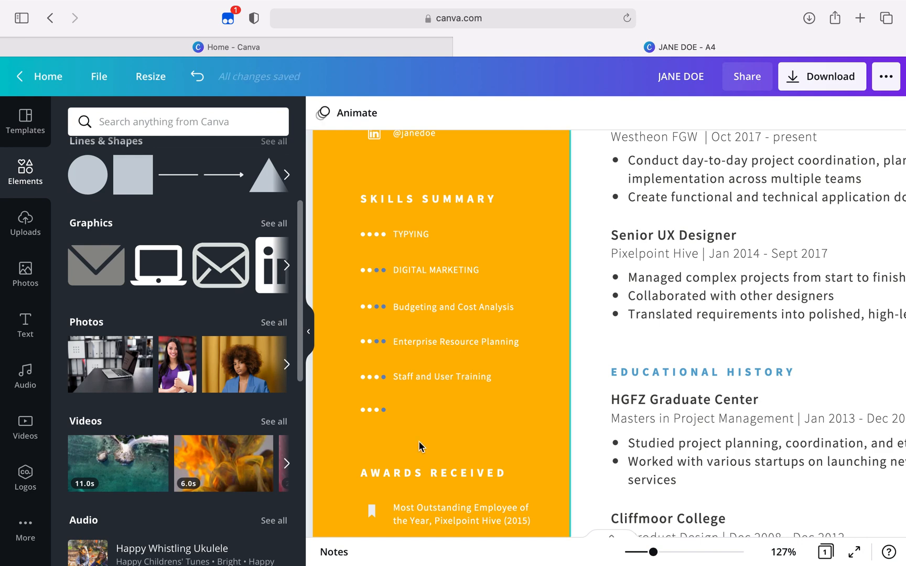
{"action": "left_click", "coordinate": [378, 411]}
{"action": "left_click", "coordinate": [432, 374]}
{"action": "key", "text": "Delete"}
{"action": "left_click", "coordinate": [452, 340]}
{"action": "key", "text": "Delete"}
{"action": "left_click", "coordinate": [450, 308]}
{"action": "key", "text": "Delete"}
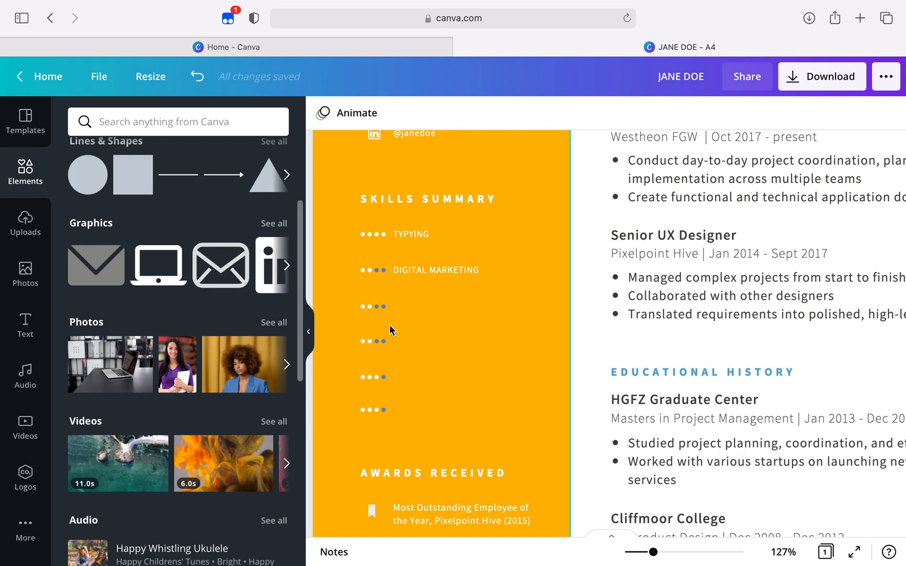
Delete the four rating dots left over in the third row of the Skills Summary
{"action": "left_click", "coordinate": [379, 413]}
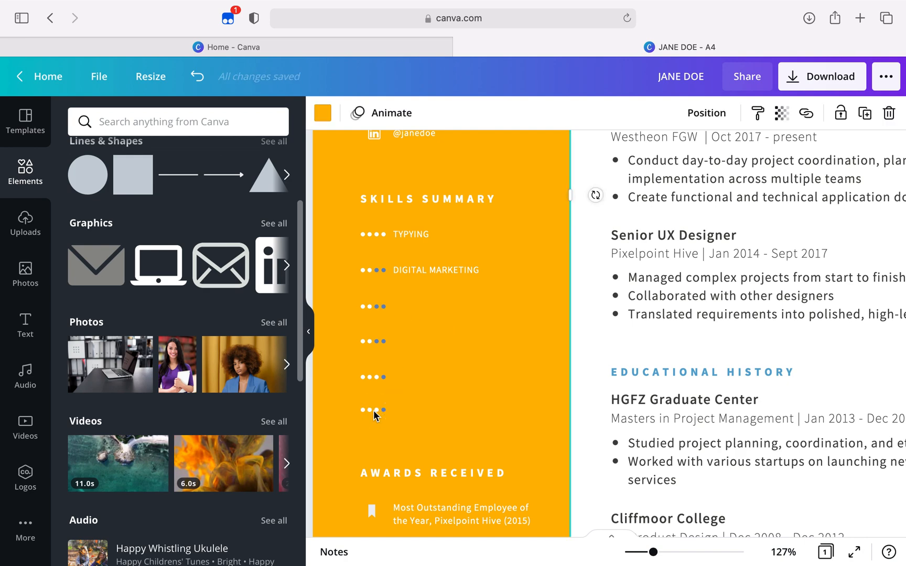
{"action": "left_click", "coordinate": [362, 306]}
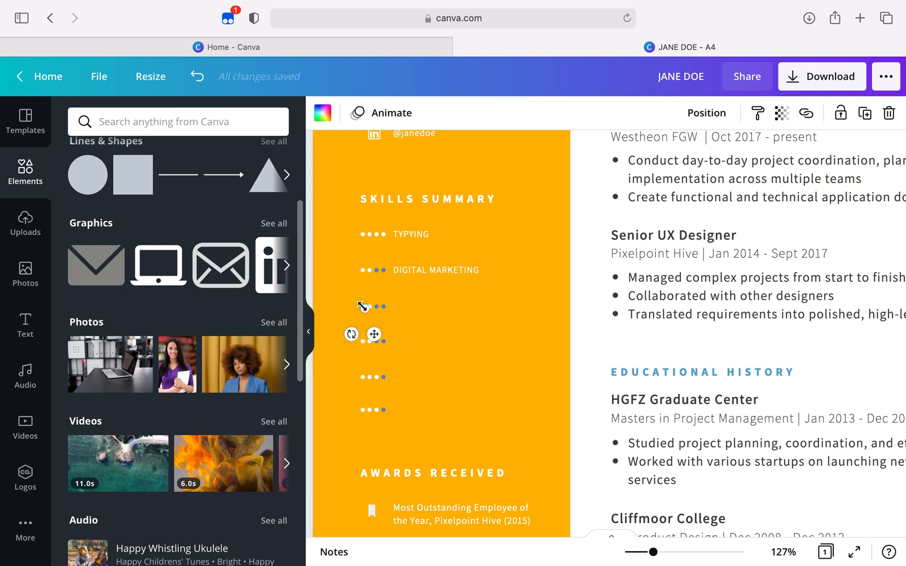
{"action": "key", "text": "Delete"}
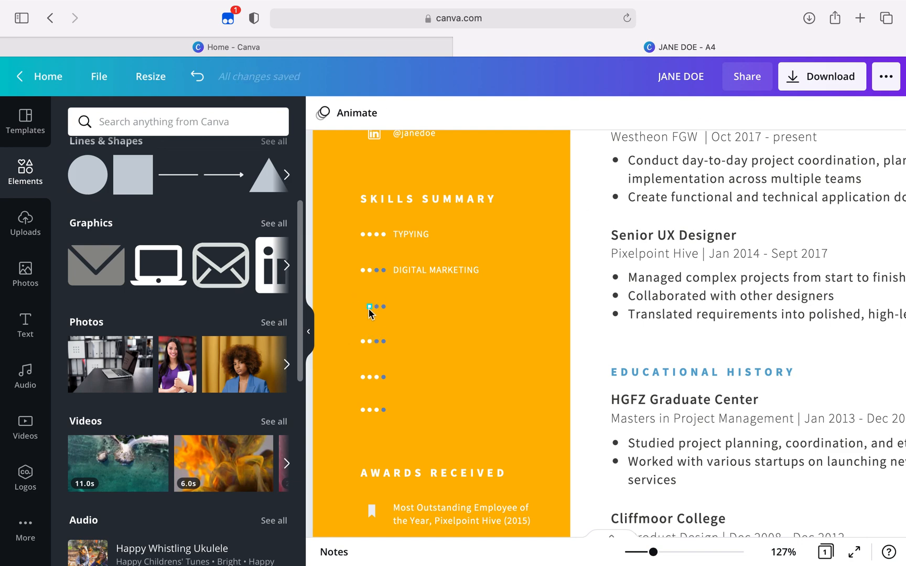
{"action": "left_click", "coordinate": [376, 307]}
{"action": "key", "text": "Delete"}
{"action": "left_click", "coordinate": [384, 306]}
{"action": "key", "text": "Delete"}
Delete the two blue rating dots in the fourth row of the Skills Summary
{"action": "left_click", "coordinate": [382, 341]}
{"action": "key", "text": "Delete"}
{"action": "left_click", "coordinate": [378, 342]}
{"action": "key", "text": "Delete"}
{"action": "left_click", "coordinate": [368, 341]}
{"action": "key", "text": "Delete"}
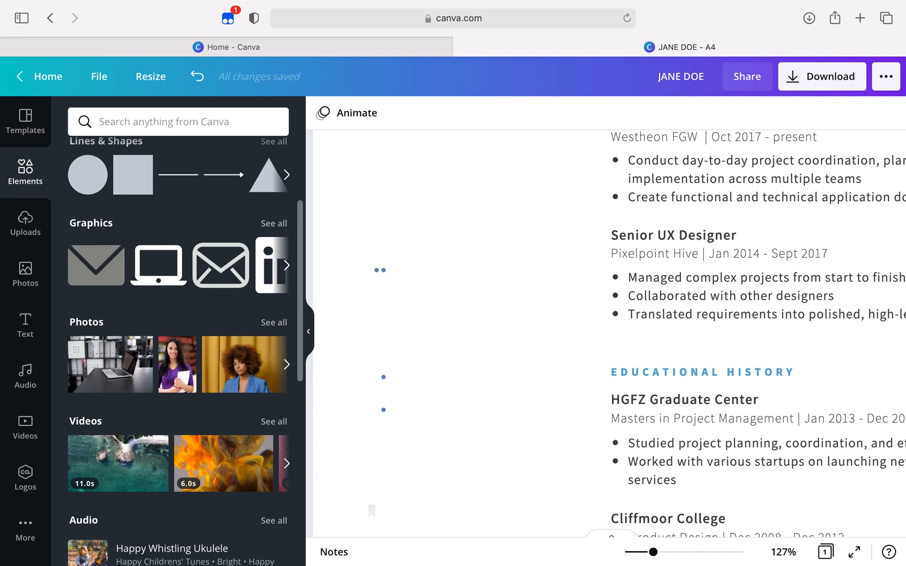
{"action": "key", "text": "super+z"}
Delete the two remaining white rating dots in the fourth row of the Skills Summary
{"action": "left_click", "coordinate": [369, 342]}
{"action": "key", "text": "Delete"}
{"action": "left_click", "coordinate": [362, 343]}
{"action": "key", "text": "Delete"}
Delete all four rating dots in the fifth row of the Skills Summary
{"action": "left_click", "coordinate": [382, 378]}
{"action": "key", "text": "Delete"}
{"action": "left_click", "coordinate": [376, 378]}
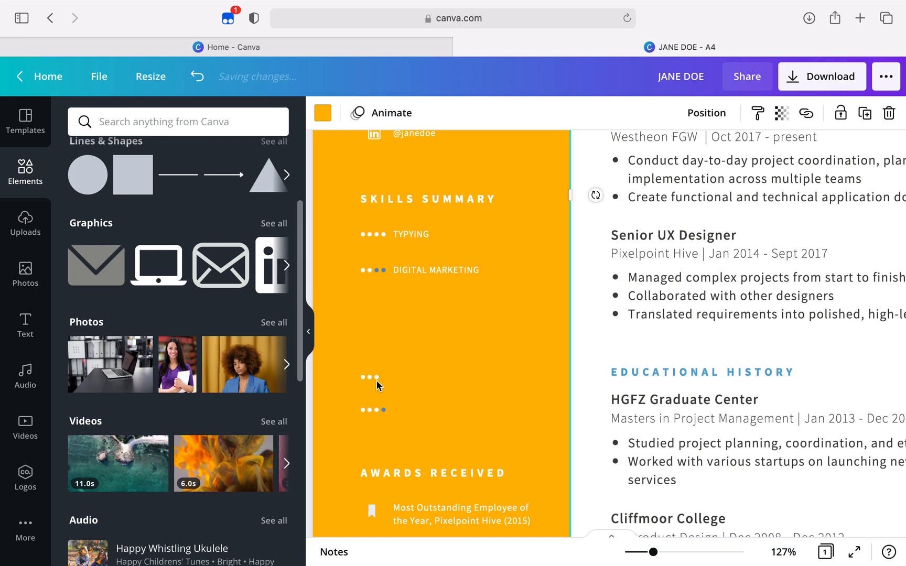
{"action": "key", "text": "Delete"}
{"action": "left_click", "coordinate": [369, 378]}
{"action": "key", "text": "Delete"}
{"action": "left_click", "coordinate": [362, 377]}
{"action": "key", "text": "Delete"}
Delete the last three rating dots in the sixth row of the Skills Summary
{"action": "left_click", "coordinate": [384, 409]}
{"action": "key", "text": "Delete"}
{"action": "left_click", "coordinate": [377, 410]}
{"action": "key", "text": "Delete"}
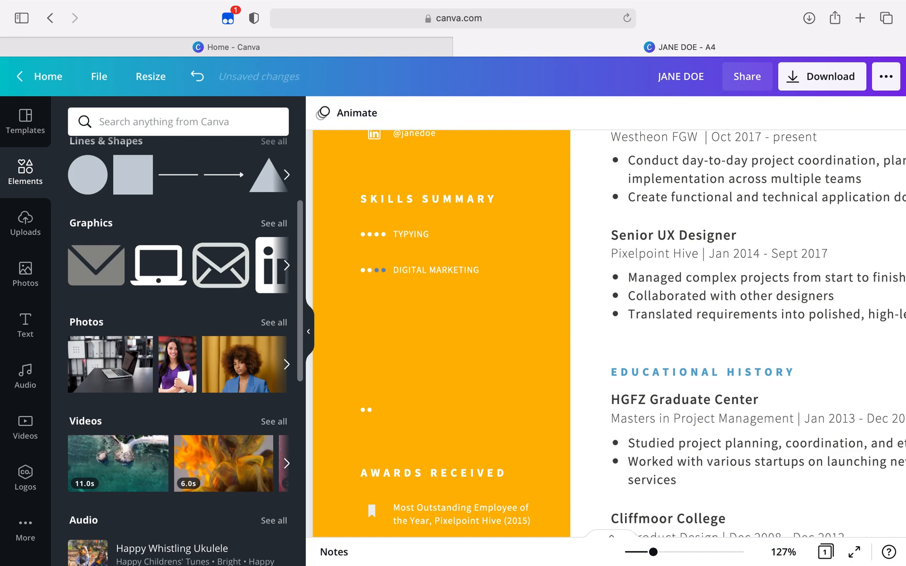
{"action": "left_click", "coordinate": [369, 410]}
{"action": "key", "text": "Delete"}
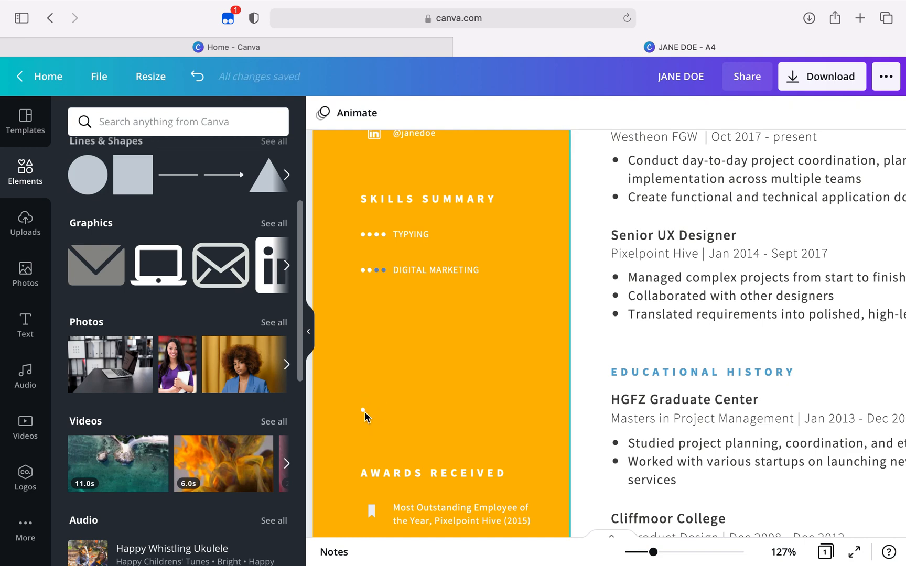
{"action": "left_click", "coordinate": [364, 410]}
Place copies of the DIGITAL MARKETING text and its two white rating dots as a new row just below the original
{"action": "left_click", "coordinate": [478, 268]}
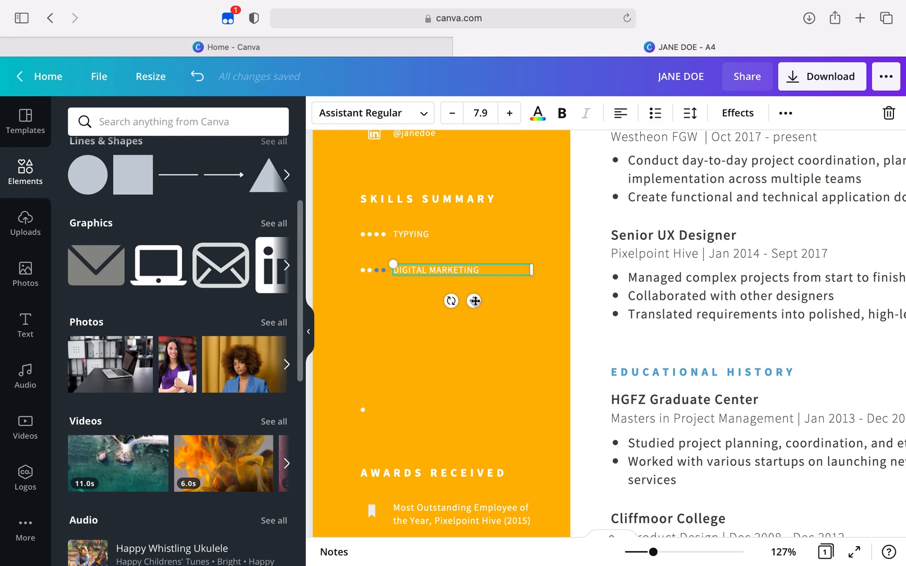
{"action": "left_click_drag", "start_coordinate": [474, 300], "coordinate": [474, 325]}
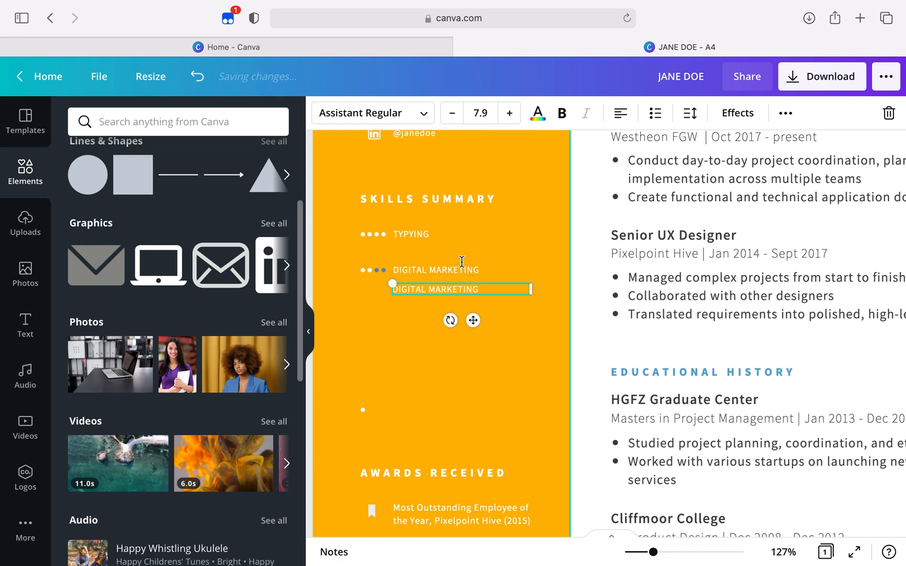
{"action": "left_click", "coordinate": [364, 270]}
{"action": "left_click_drag", "start_coordinate": [364, 271], "coordinate": [368, 320]}
{"action": "left_click", "coordinate": [402, 319]}
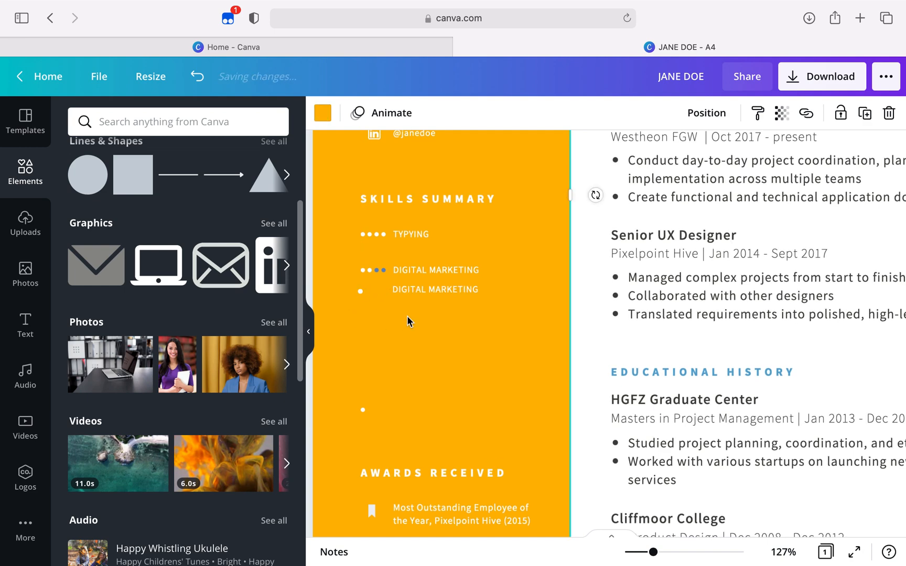
{"action": "left_click", "coordinate": [369, 273]}
{"action": "left_click_drag", "start_coordinate": [370, 272], "coordinate": [382, 320]}
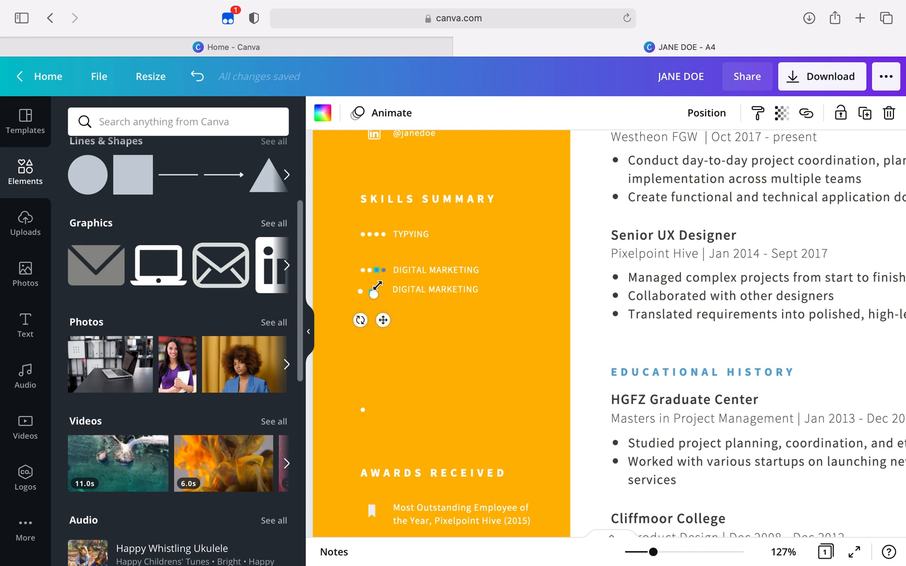
Replace the first entry under Awards Received with "THE MOST PRESENT SCHOLAR"
{"action": "scroll", "coordinate": [392, 234], "scroll_direction": "down", "scroll_amount": 4}
{"action": "left_click", "coordinate": [392, 235]}
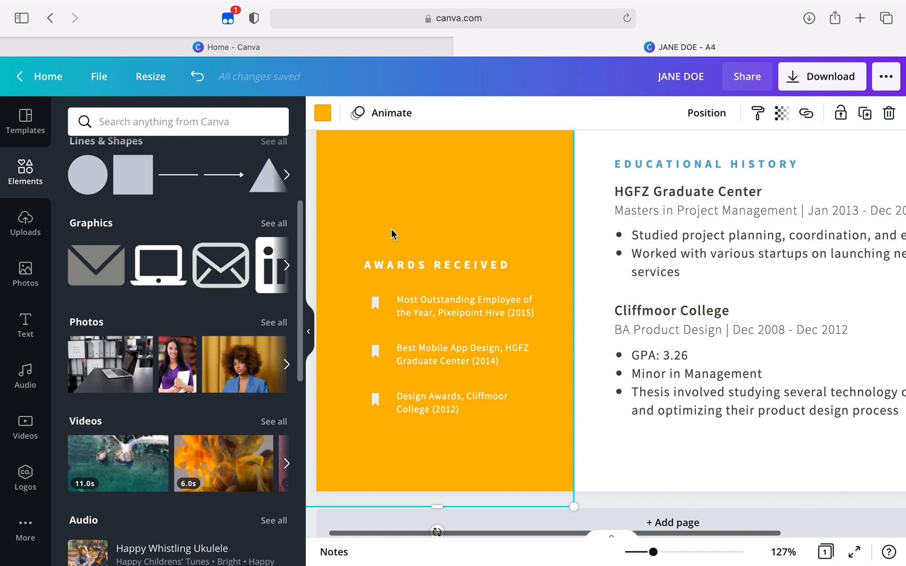
{"action": "left_click", "coordinate": [502, 314]}
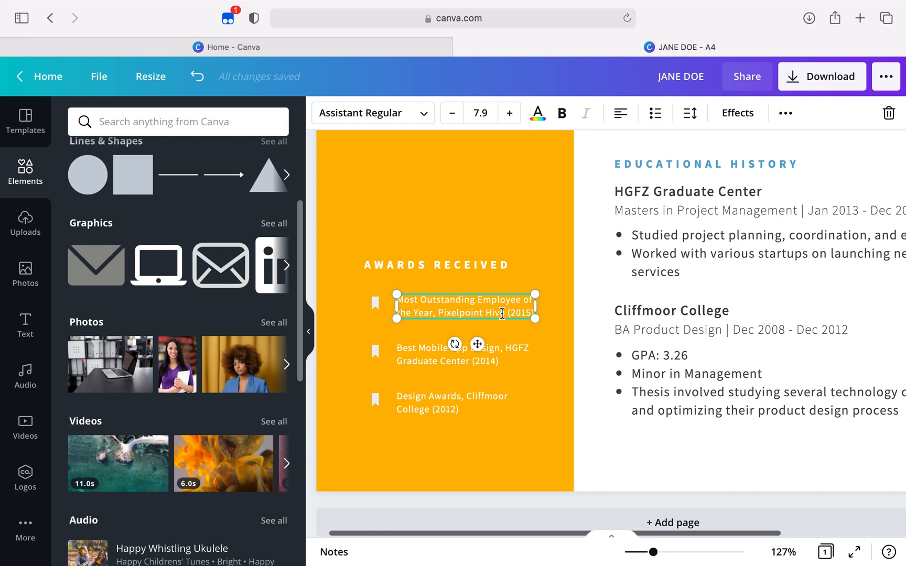
{"action": "left_click", "coordinate": [502, 313]}
{"action": "key", "text": "BackSpace"}
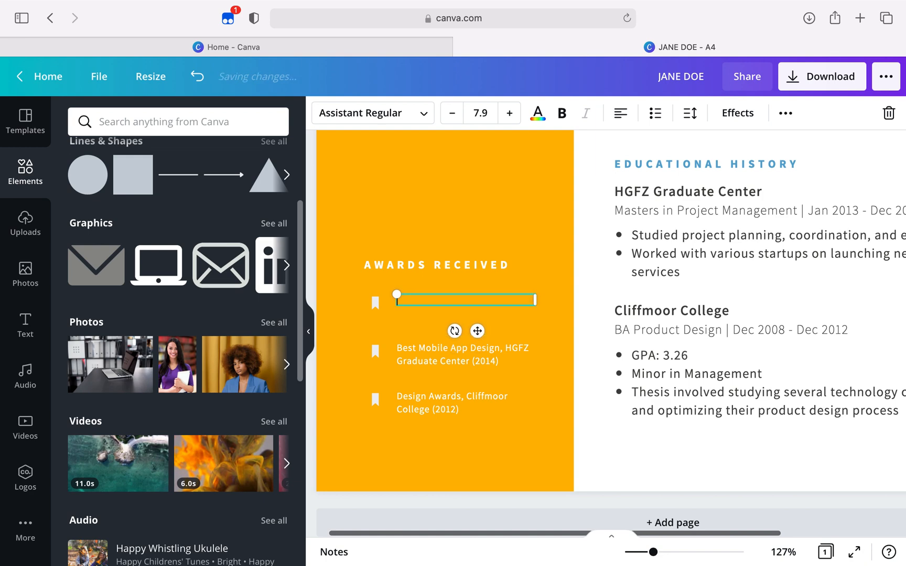
{"action": "type", "text": "THE MOST PRESENT"}
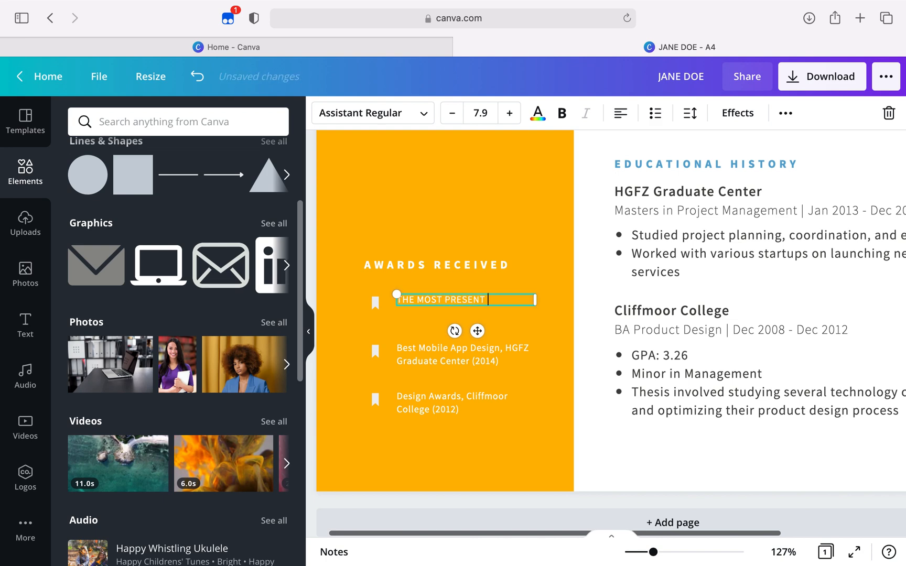
{"action": "type", "text": " SCHOLAR"}
Replace the second entry under Awards Received with "PARTICIPANT MEDAL, POETRY"
{"action": "left_click", "coordinate": [441, 346]}
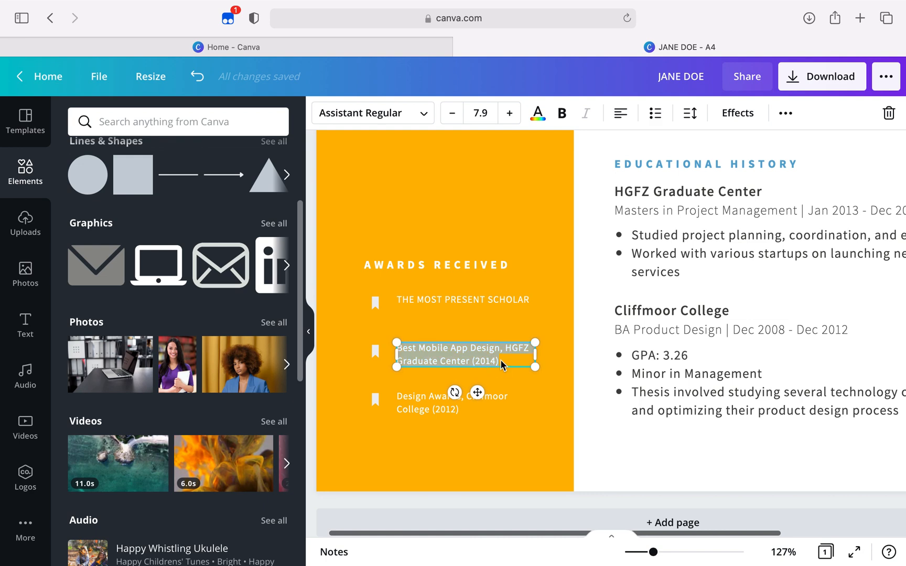
{"action": "type", "text": "PARTICI"}
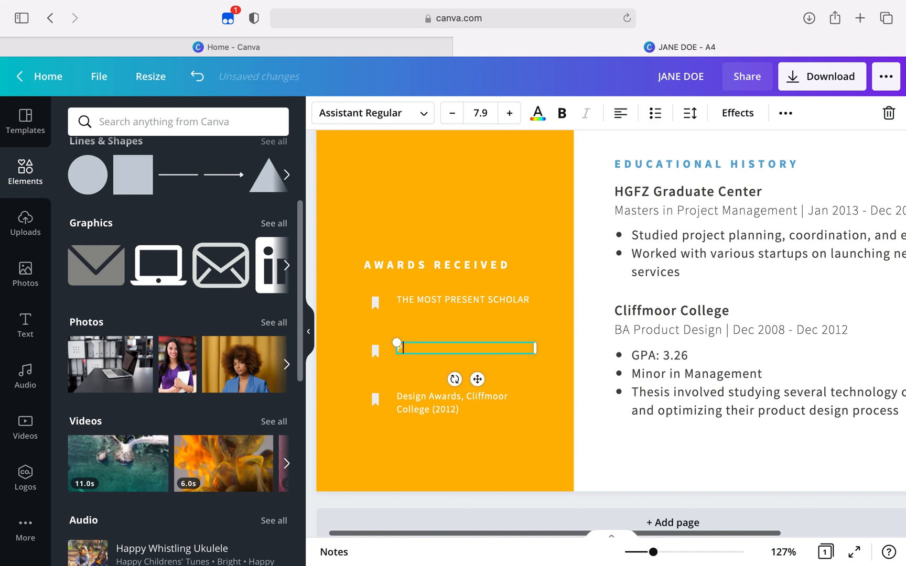
{"action": "type", "text": "PANT MEDA"}
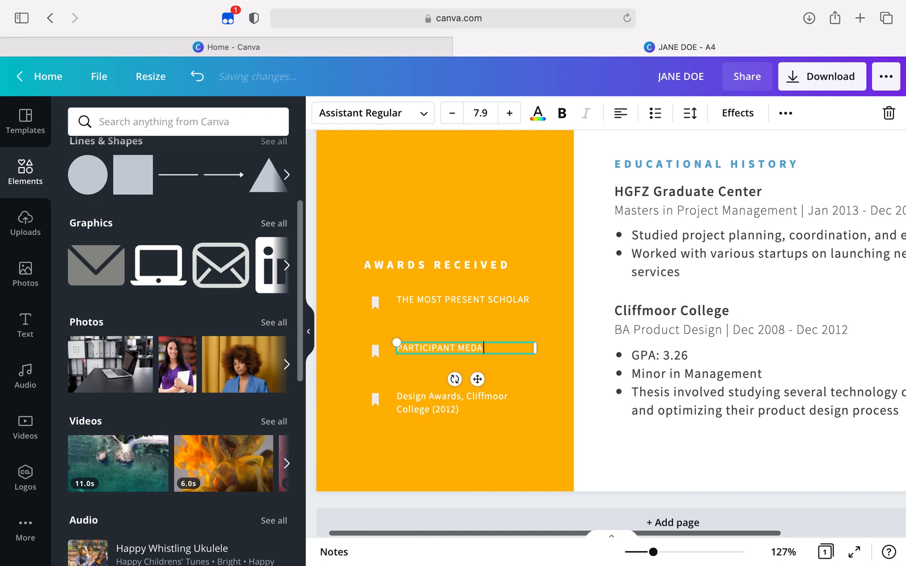
{"action": "type", "text": "L, POETRY"}
Replace the third entry under Awards Received with "BEST SALES REP FOR 10 RUNNING"
{"action": "double_click", "coordinate": [450, 408]}
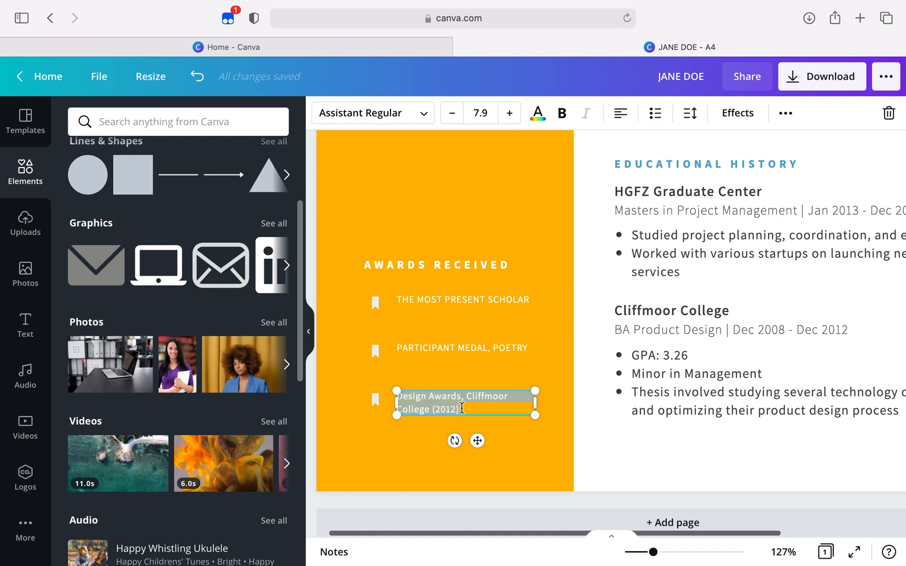
{"action": "type", "text": "BEST SAL"}
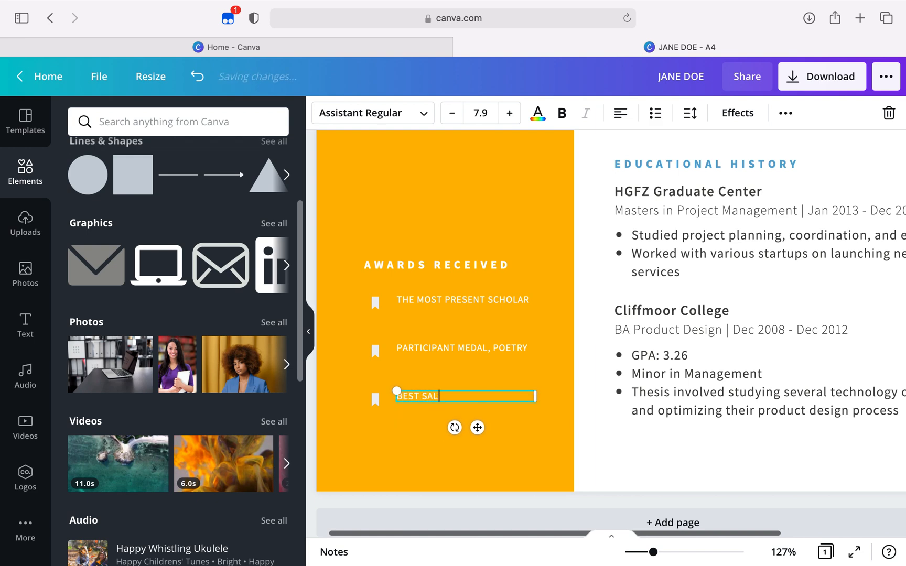
{"action": "type", "text": "ES REP FOR 10 "}
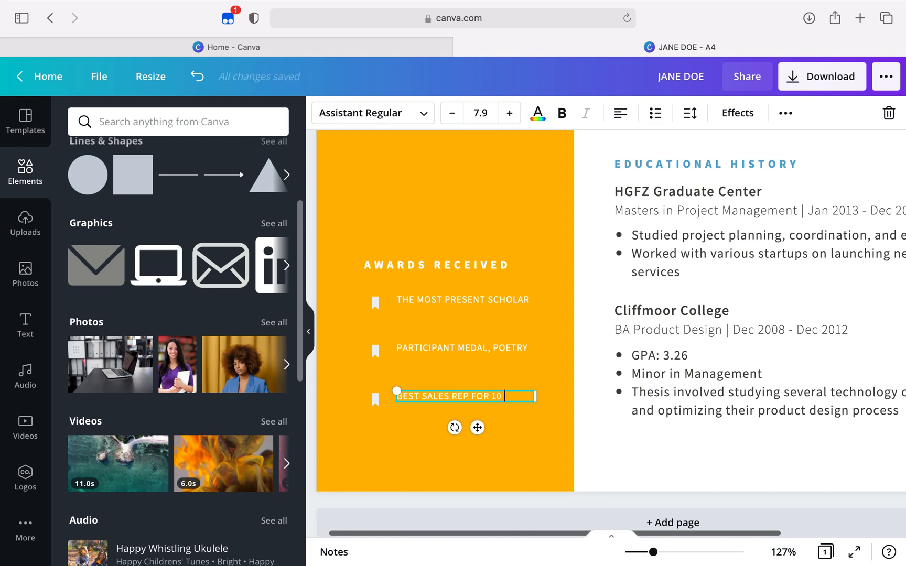
{"action": "type", "text": "RUNNING"}
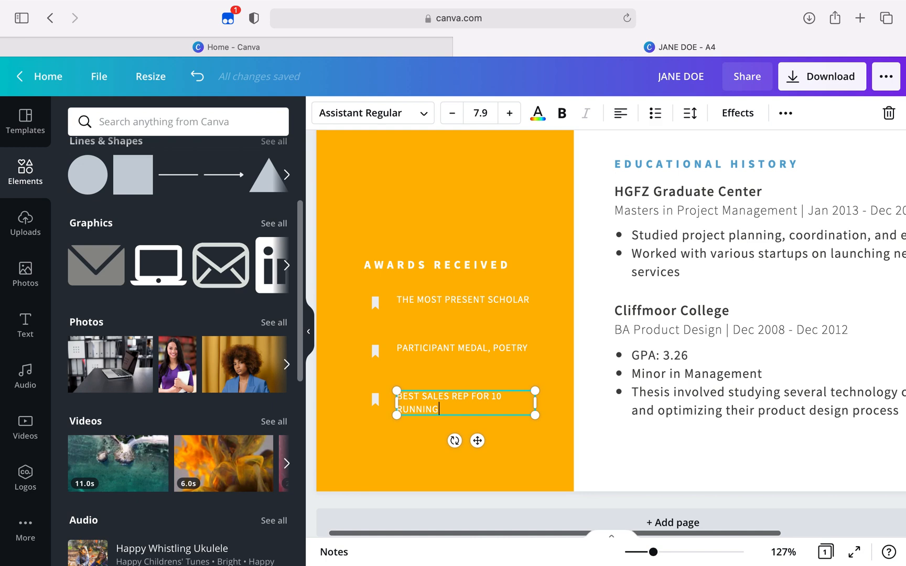
{"action": "left_click", "coordinate": [521, 169]}
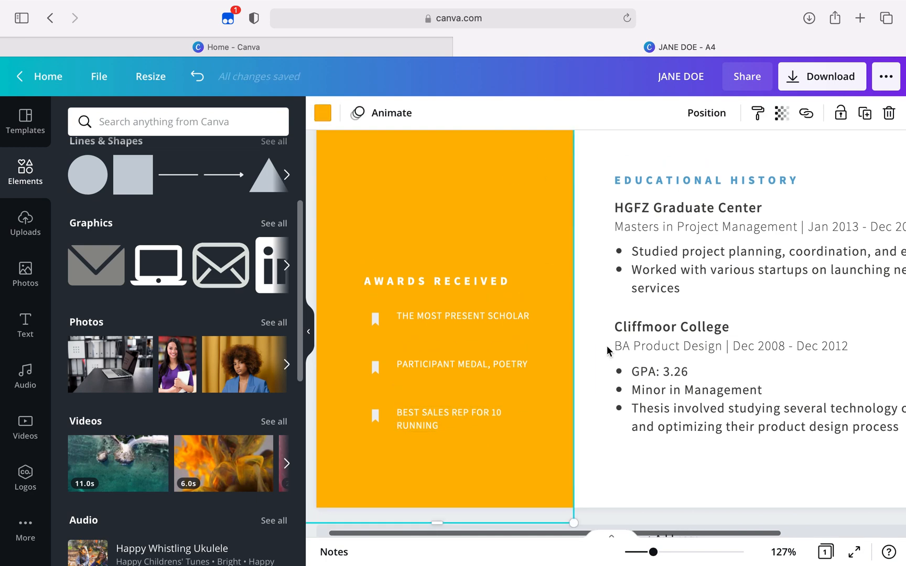
{"action": "scroll", "coordinate": [607, 349], "scroll_direction": "up", "scroll_amount": 5}
{"action": "scroll", "coordinate": [607, 349], "scroll_direction": "up", "scroll_amount": 8}
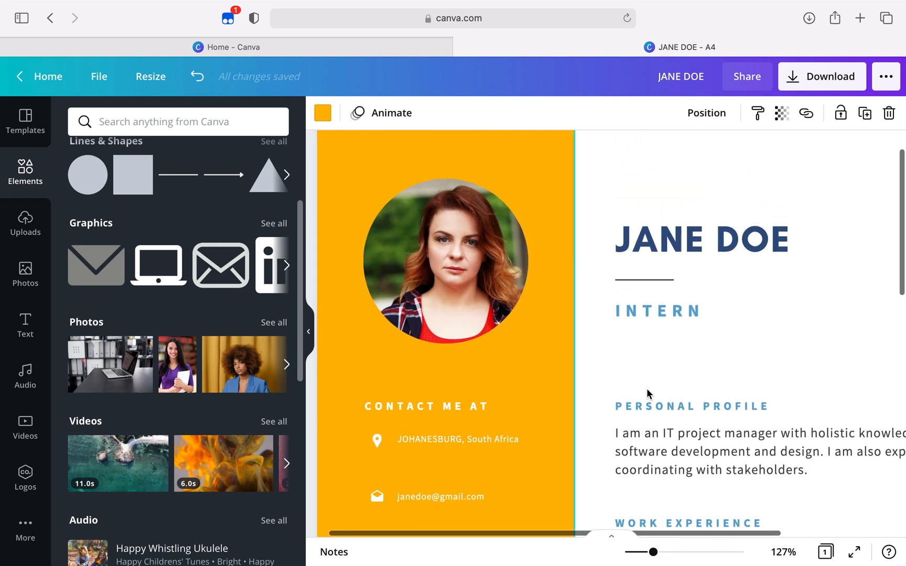
Replace the Personal Profile paragraph with "I am a fast learner,I adapt easily to new environment and alway willing to learn new things."
{"action": "scroll", "coordinate": [678, 452], "scroll_direction": "right", "scroll_amount": 6}
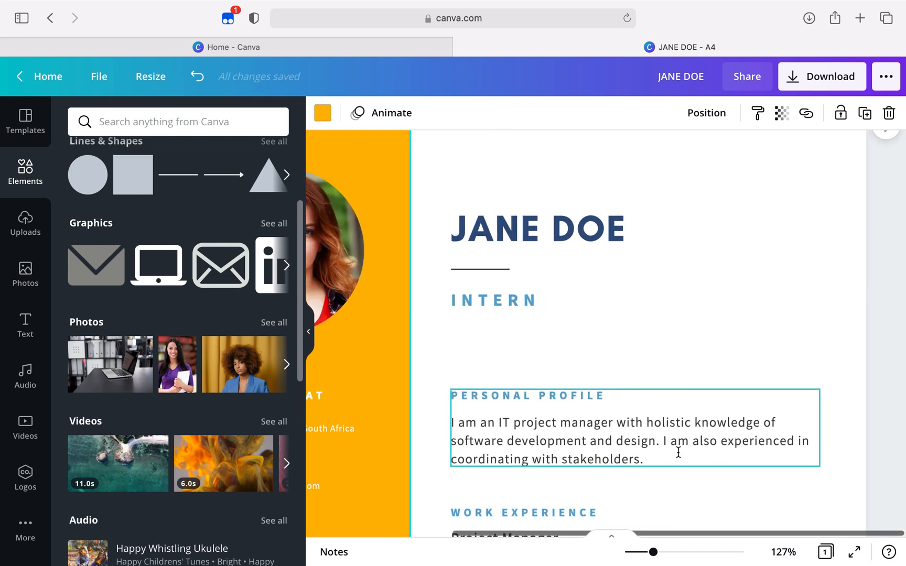
{"action": "scroll", "coordinate": [678, 452], "scroll_direction": "down", "scroll_amount": 2}
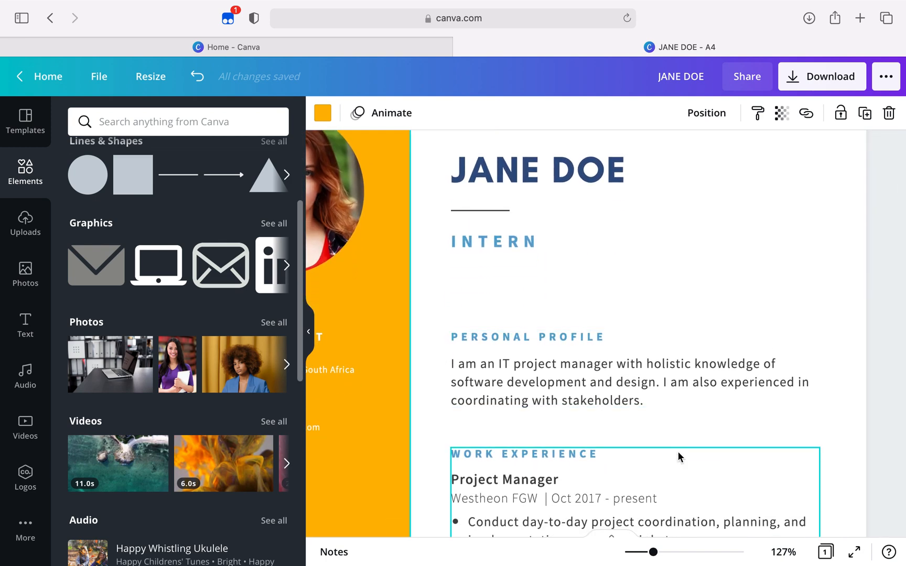
{"action": "left_click", "coordinate": [638, 395]}
{"action": "left_click", "coordinate": [639, 395]}
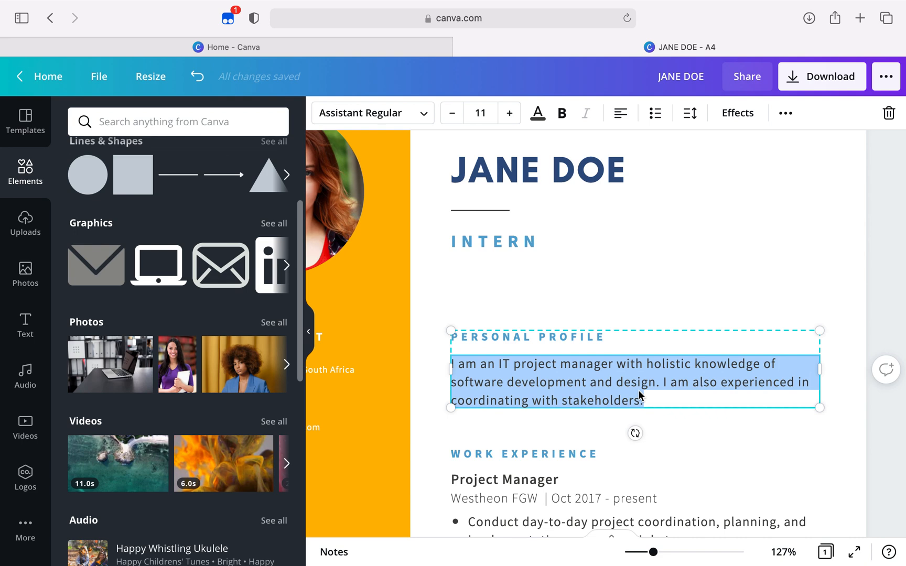
{"action": "key", "text": "BackSpace"}
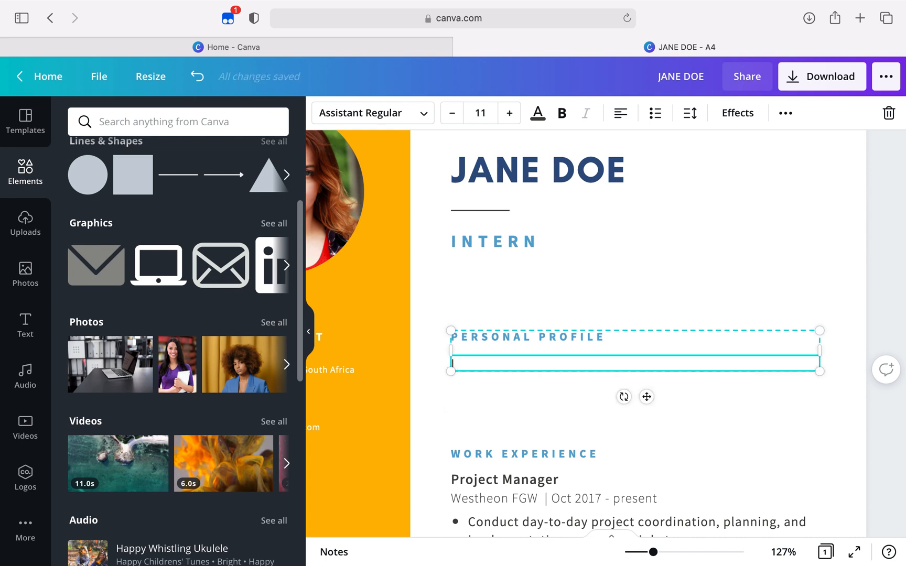
{"action": "type", "text": "I am a fast learner,"}
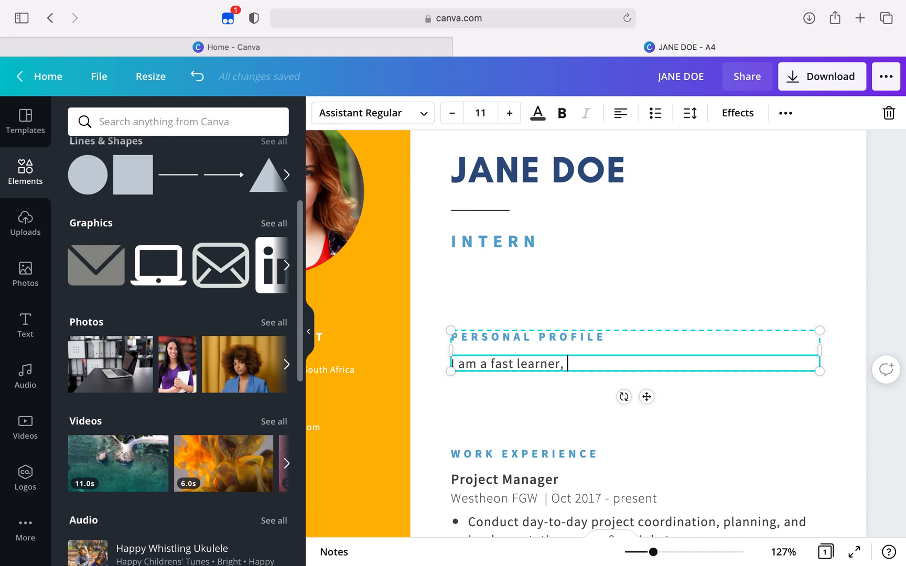
{"action": "type", "text": "and"}
{"action": "key", "text": "BackSpace"}
{"action": "key", "text": "BackSpace"}
{"action": "key", "text": "BackSpace"}
{"action": "key", "text": "BackSpace"}
{"action": "type", "text": "I adapt easily to new eb"}
{"action": "key", "text": "BackSpace"}
{"action": "type", "text": "nvironment"}
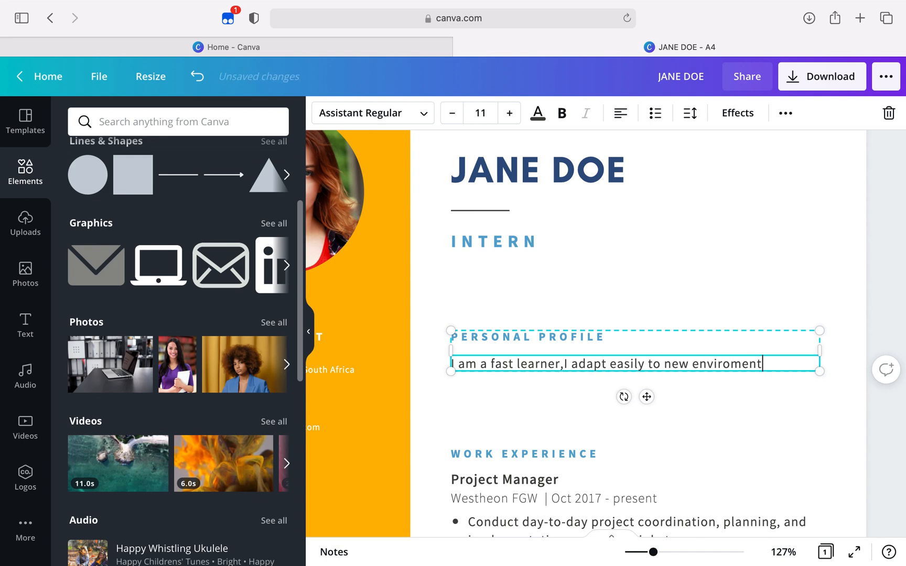
{"action": "type", "text": " and alw"}
{"action": "type", "text": "ay willing "}
{"action": "type", "text": "to learn new "}
{"action": "type", "text": "things."}
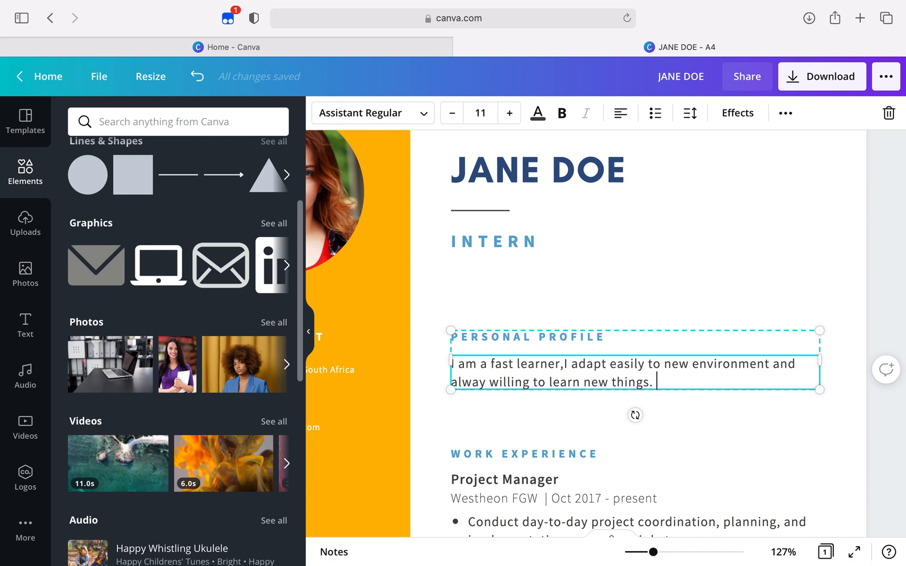
Add "A graduate from x university and would want to practise your diploma/ degree studies." to the end of the Personal Profile paragraph
{"action": "type", "text": "A gradutate from x univers"}
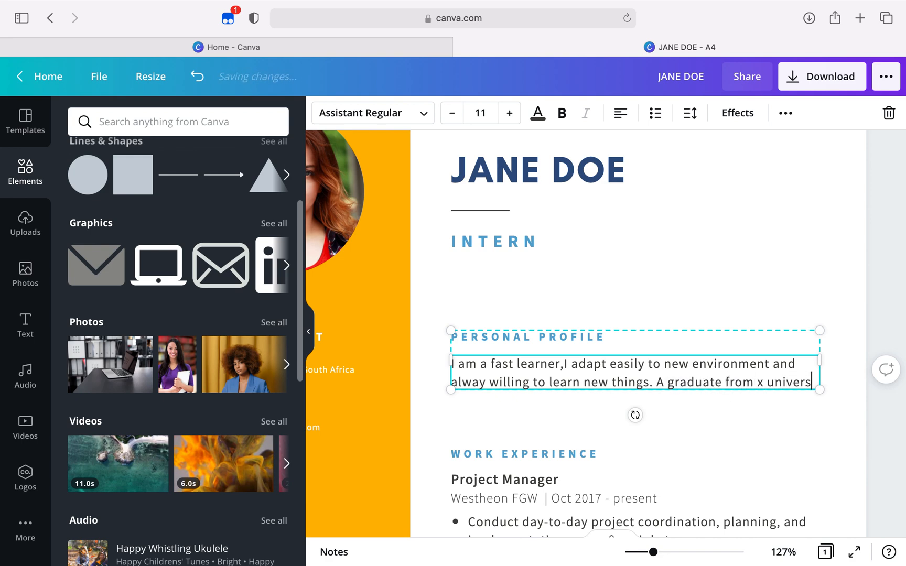
{"action": "type", "text": "ity nfd"}
{"action": "key", "text": "BackSpace"}
{"action": "key", "text": "BackSpace"}
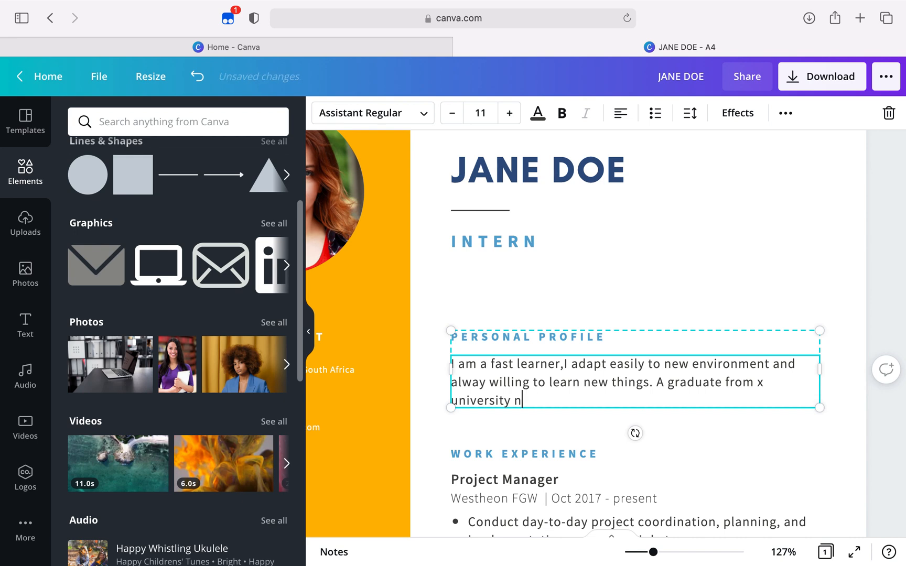
{"action": "type", "text": "bnd would "}
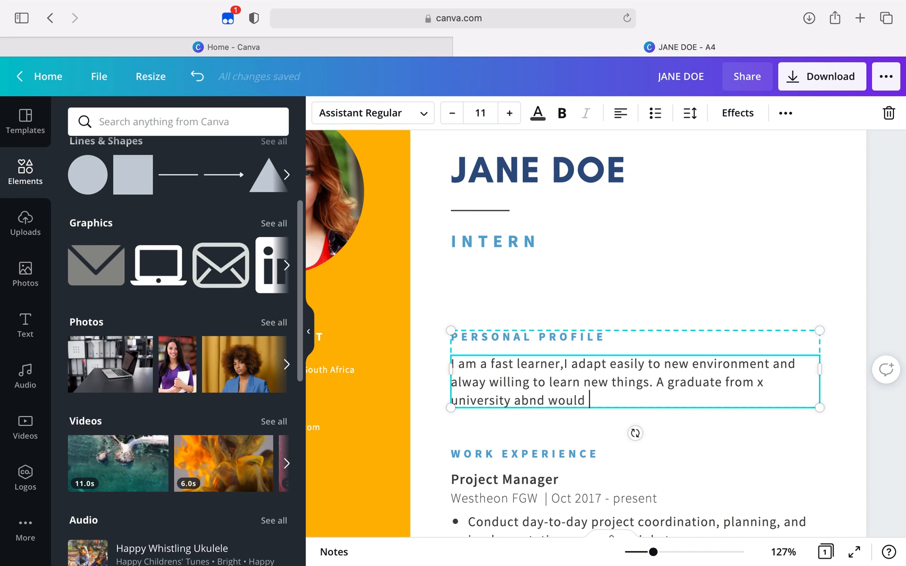
{"action": "type", "text": "want to practis"}
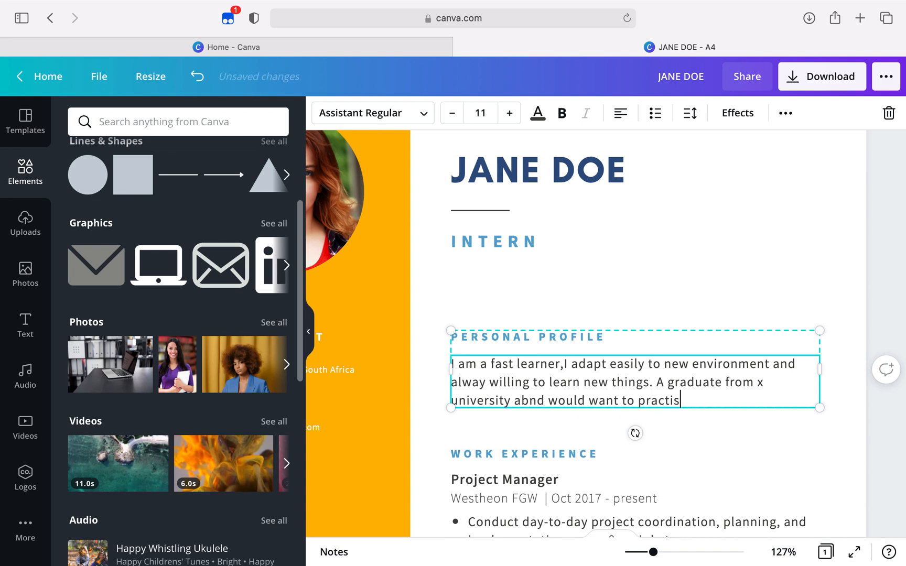
{"action": "type", "text": "e your dipl"}
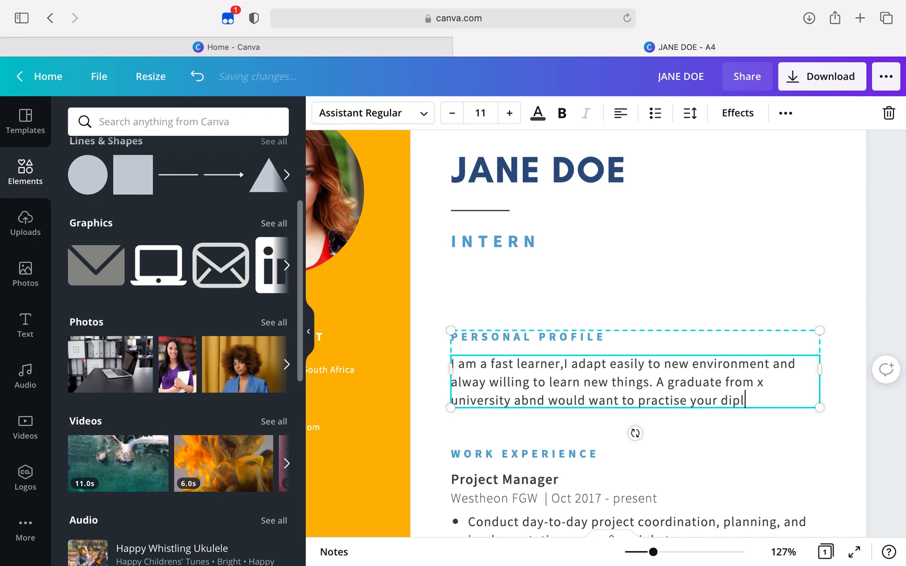
{"action": "type", "text": "oma/ degr"}
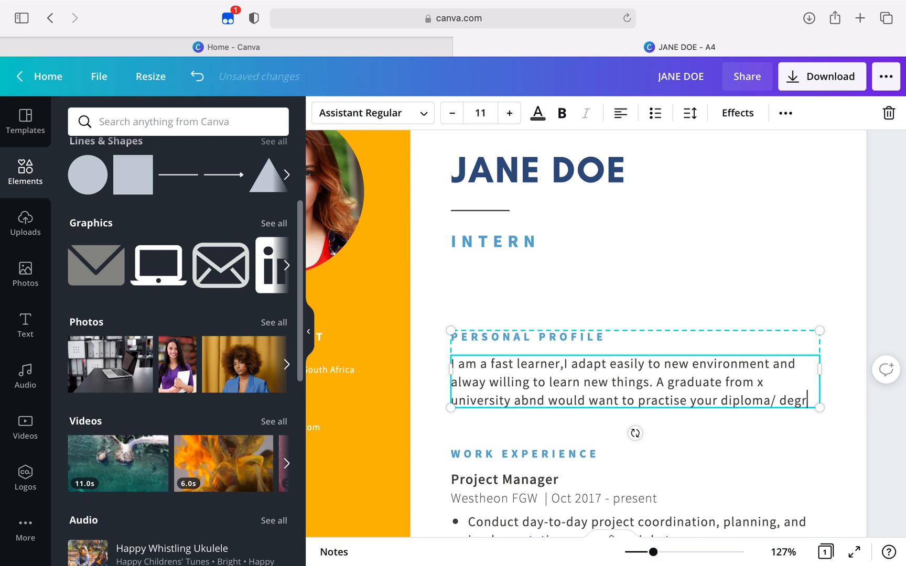
{"action": "type", "text": "ee studies."}
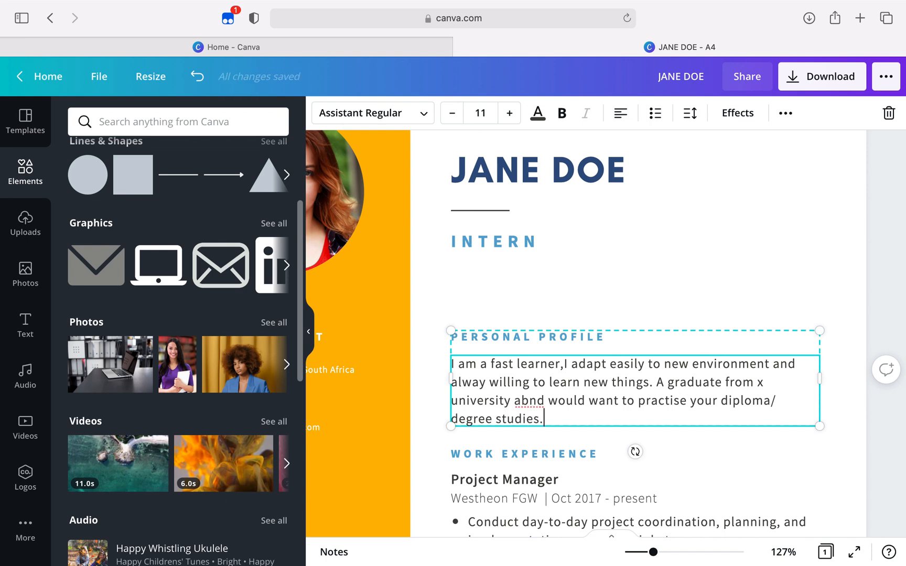
{"action": "left_click", "coordinate": [530, 400]}
{"action": "key", "text": "BackSpace"}
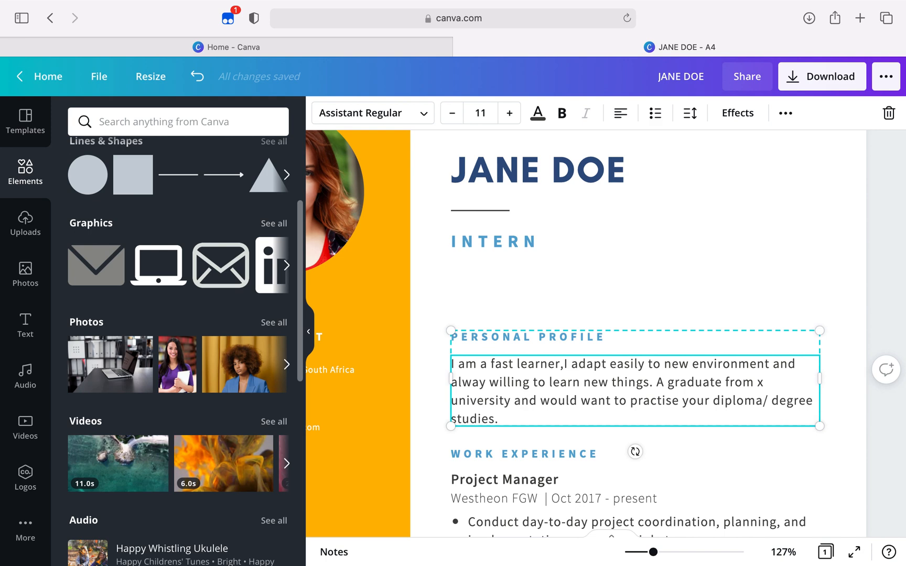
Replace the first job title under Work Experience with "window washer"
{"action": "scroll", "coordinate": [606, 334], "scroll_direction": "down", "scroll_amount": 5}
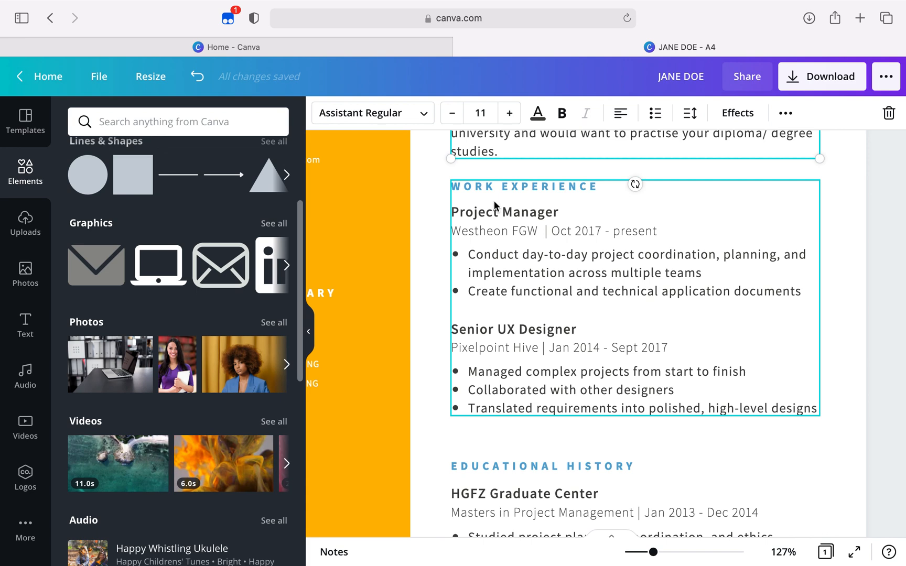
{"action": "left_click", "coordinate": [558, 212]}
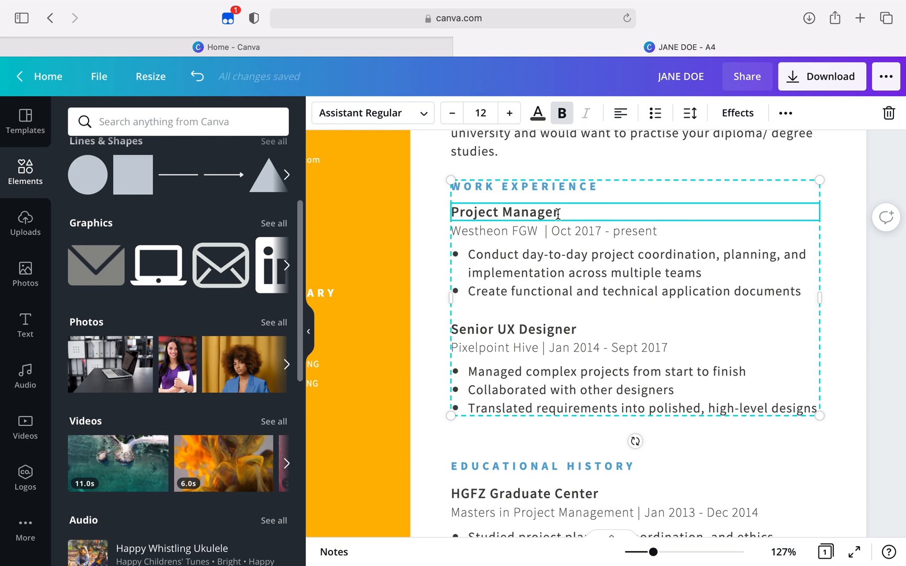
{"action": "scroll", "coordinate": [558, 213], "scroll_direction": "up", "scroll_amount": 10}
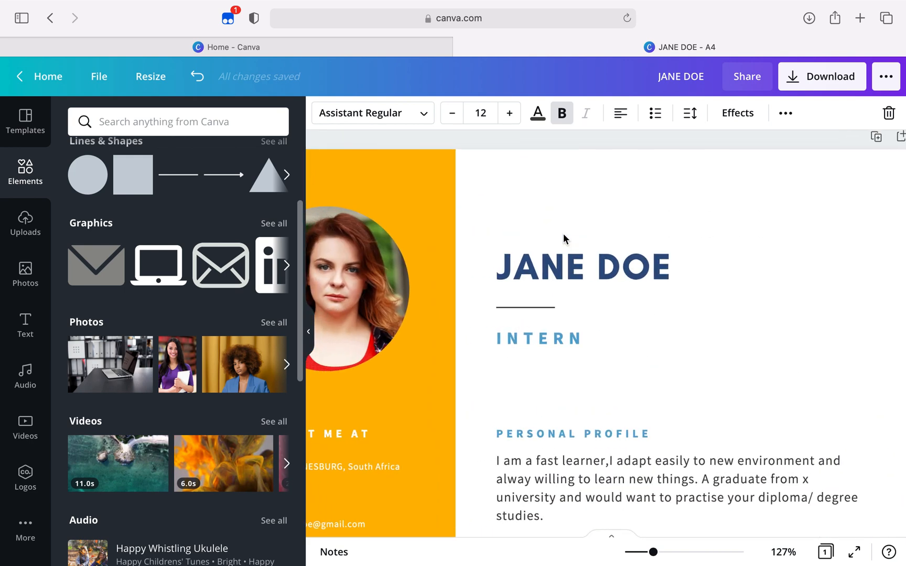
{"action": "scroll", "coordinate": [563, 237], "scroll_direction": "down", "scroll_amount": 3}
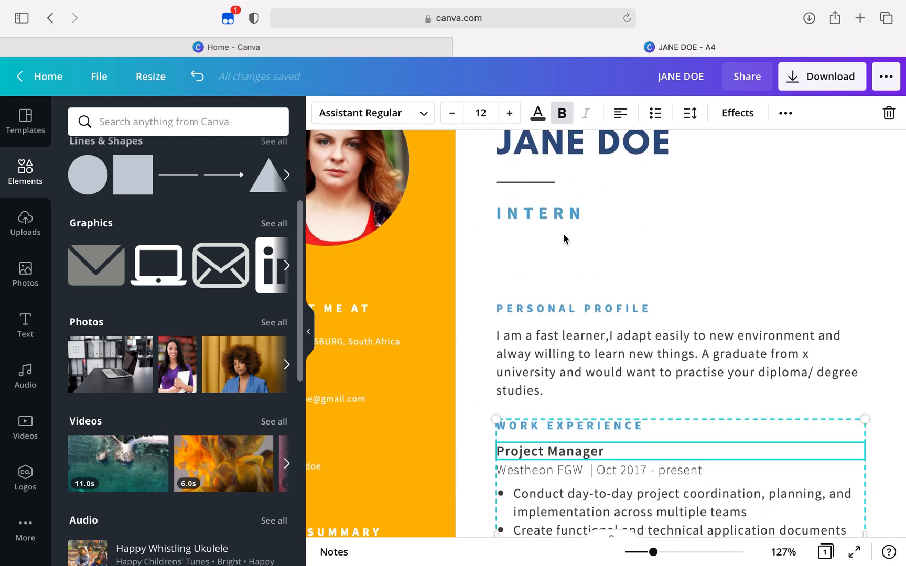
{"action": "scroll", "coordinate": [564, 234], "scroll_direction": "down", "scroll_amount": 3}
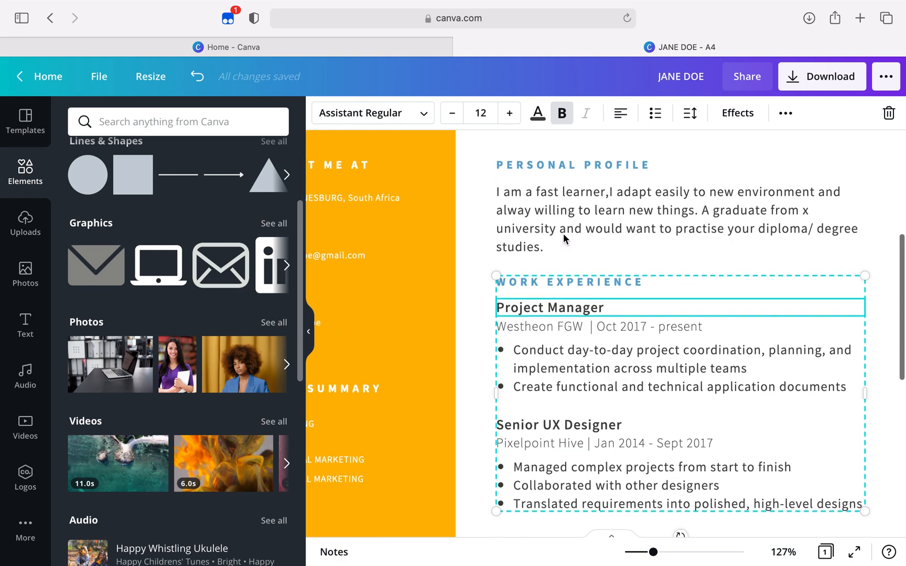
{"action": "left_click", "coordinate": [603, 306]}
{"action": "left_click", "coordinate": [602, 306]}
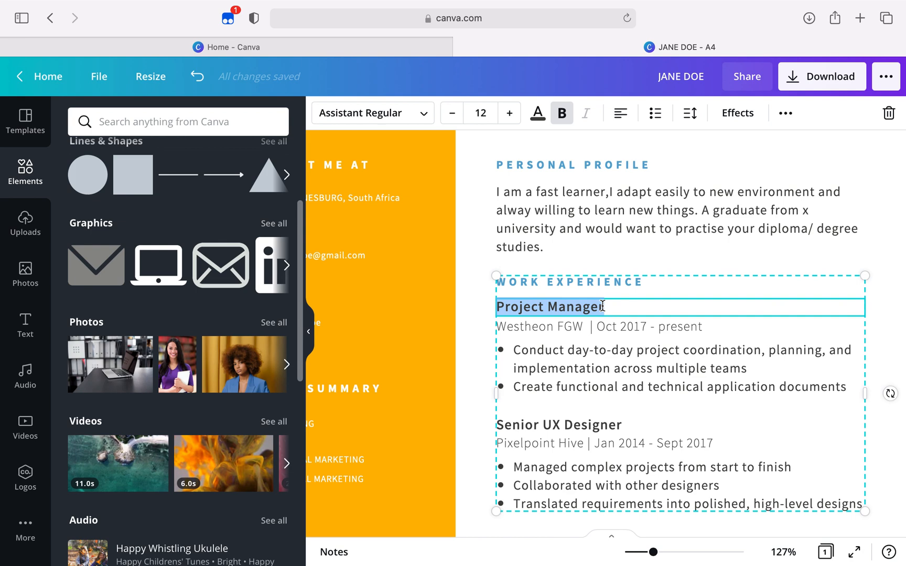
{"action": "type", "text": "window washer"}
Replace the company name on the line below the window washer title with "Johannesburg"
{"action": "left_click", "coordinate": [667, 328]}
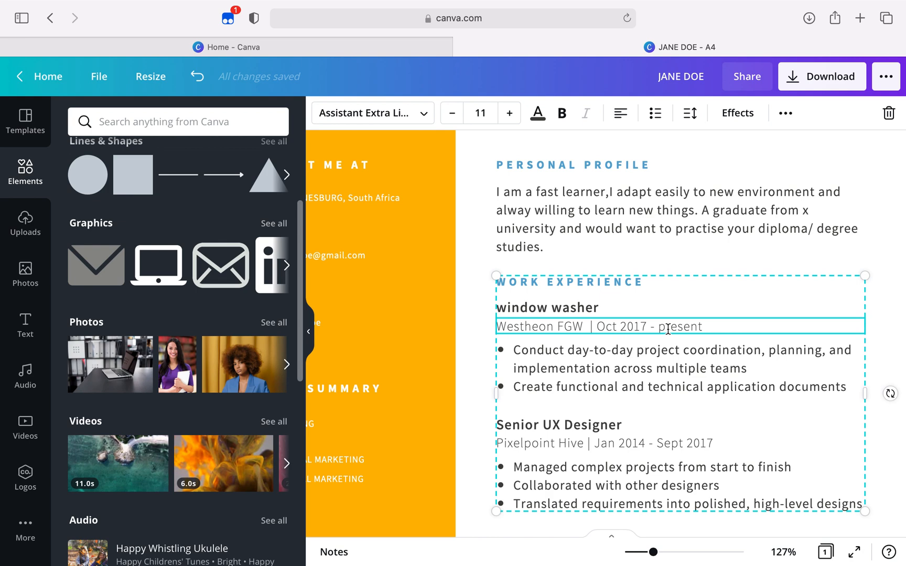
{"action": "scroll", "coordinate": [667, 329], "scroll_direction": "down", "scroll_amount": 1}
{"action": "left_click", "coordinate": [661, 315]}
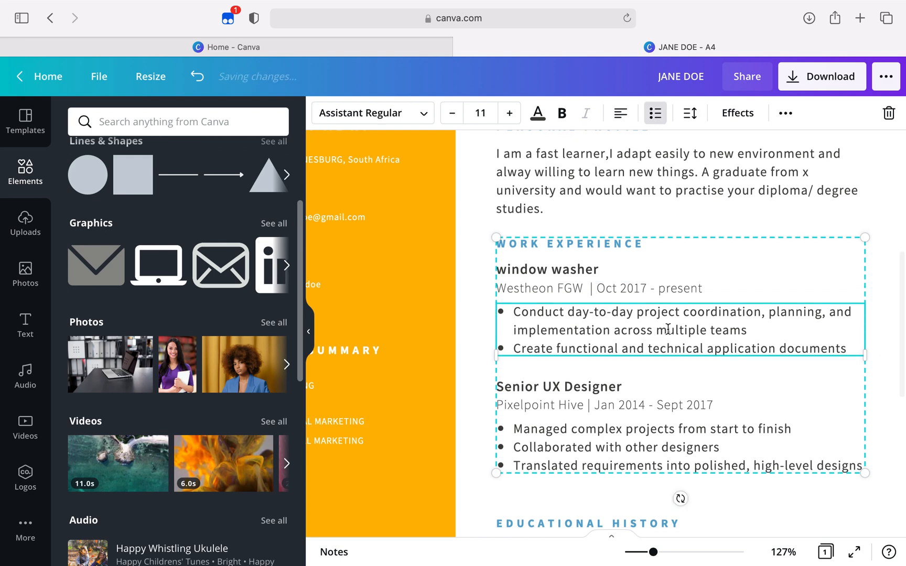
{"action": "left_click", "coordinate": [650, 292]}
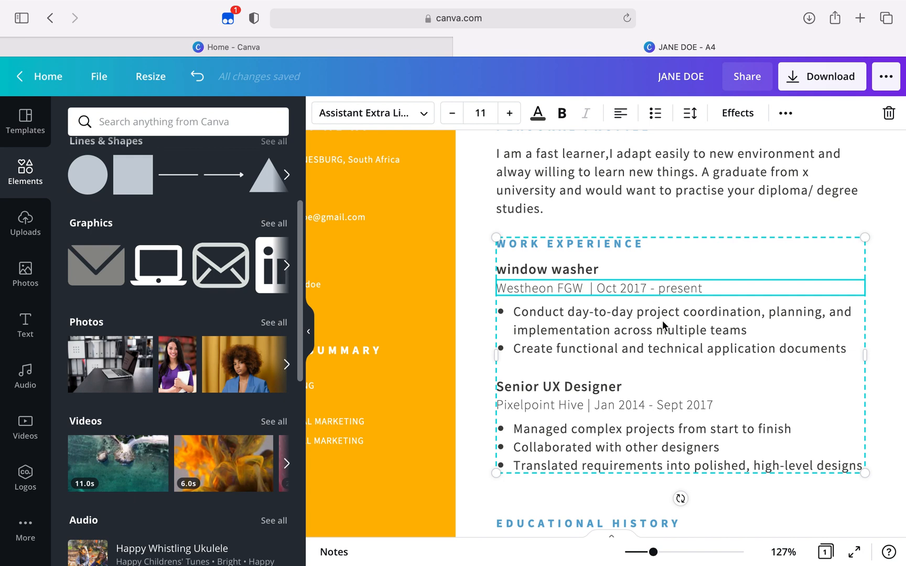
{"action": "left_click", "coordinate": [669, 338]}
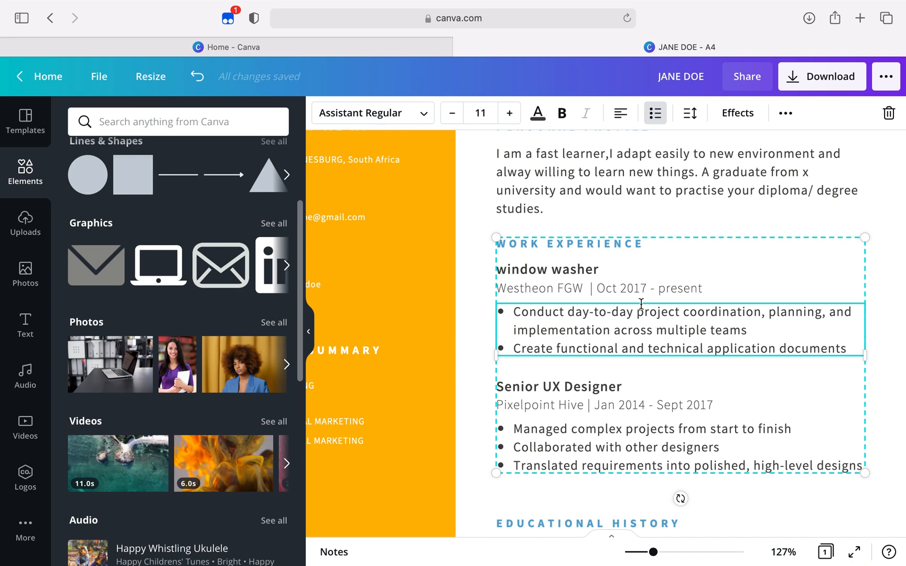
{"action": "left_click", "coordinate": [564, 276]}
{"action": "left_click", "coordinate": [568, 288]}
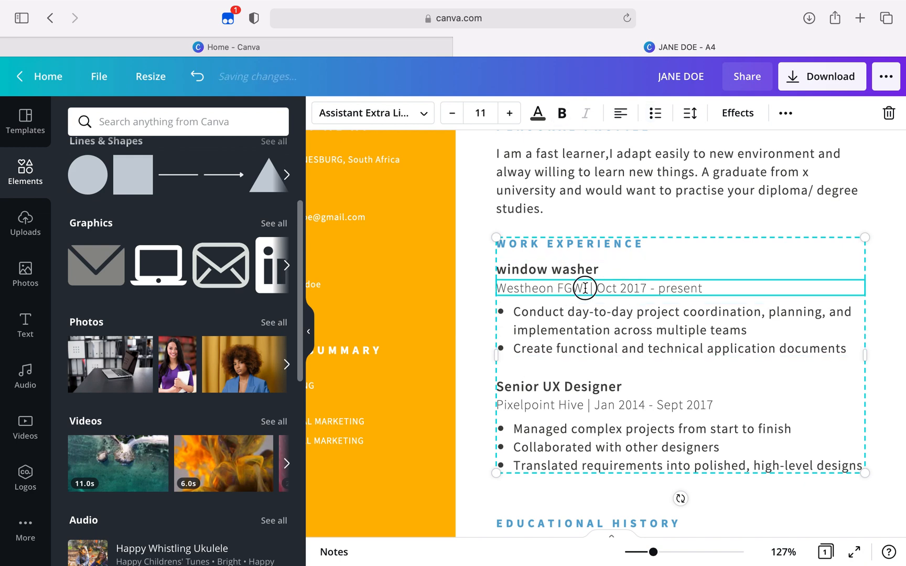
{"action": "left_click_drag", "start_coordinate": [584, 289], "coordinate": [575, 287]}
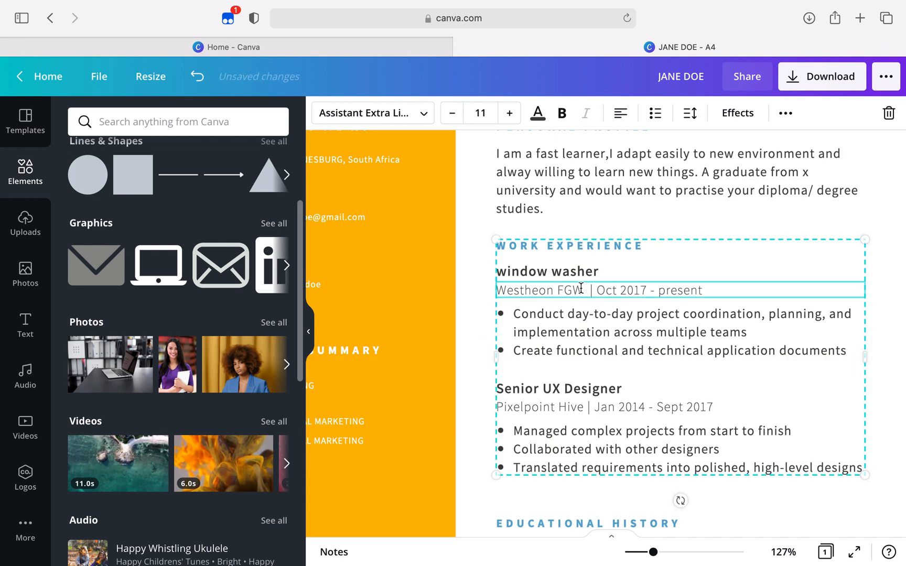
{"action": "double_click", "coordinate": [575, 287]}
{"action": "left_click", "coordinate": [575, 288]}
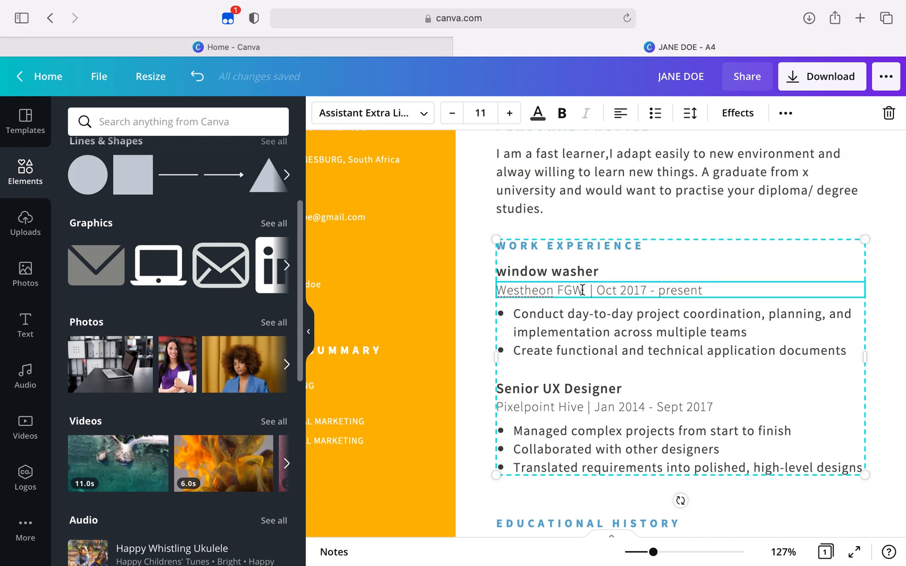
{"action": "key", "text": "BackSpace"}
{"action": "key", "text": "BackSpace"}
{"action": "key", "text": "BackSpace"}
{"action": "key", "text": "BackSpace"}
{"action": "key", "text": "BackSpace"}
{"action": "key", "text": "BackSpace"}
{"action": "key", "text": "BackSpace"}
{"action": "key", "text": "BackSpace"}
{"action": "key", "text": "BackSpace"}
{"action": "key", "text": "BackSpace"}
{"action": "key", "text": "BackSpace"}
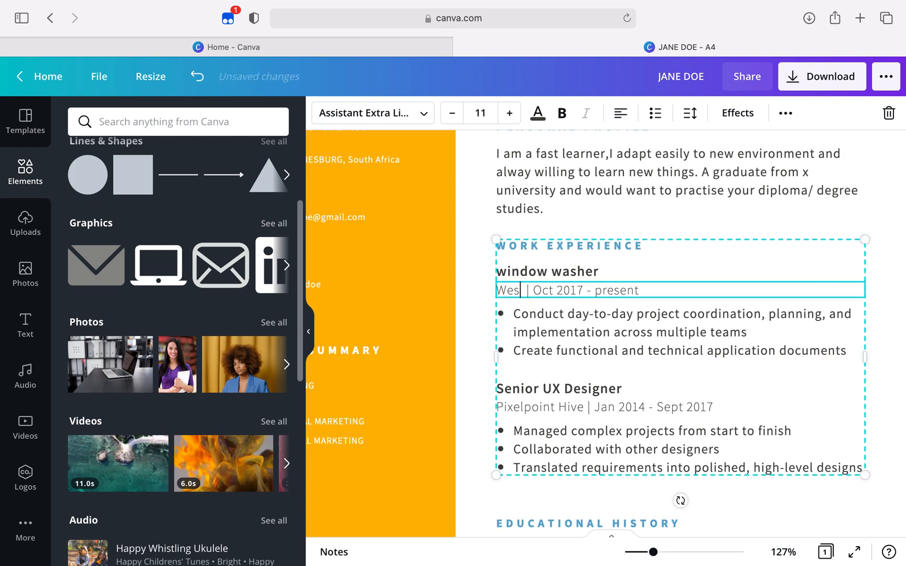
{"action": "key", "text": "BackSpace"}
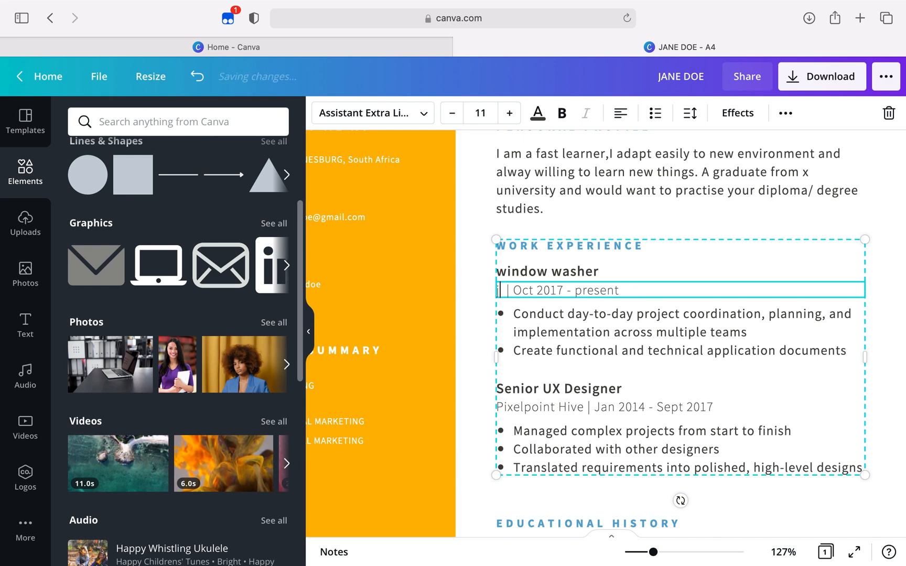
{"action": "type", "text": "Johanne"}
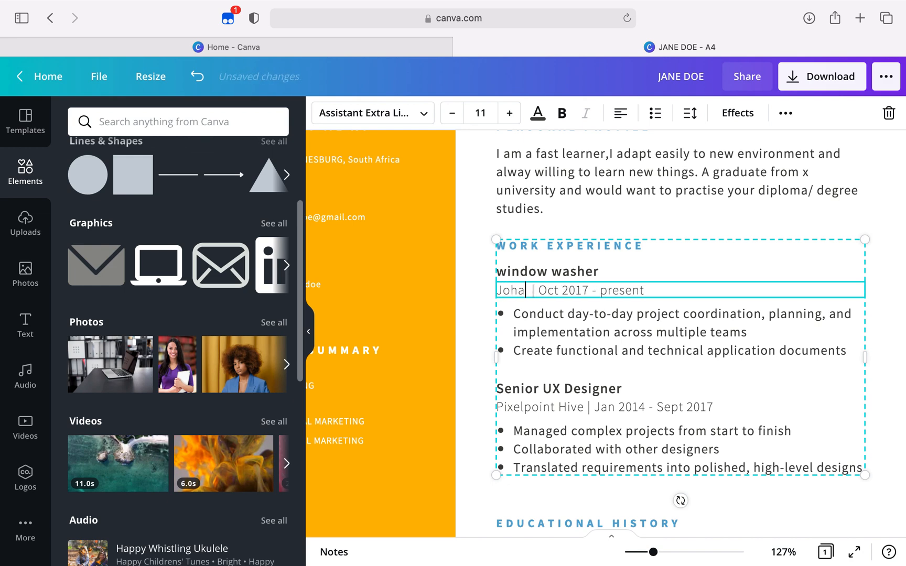
{"action": "type", "text": "sburg"}
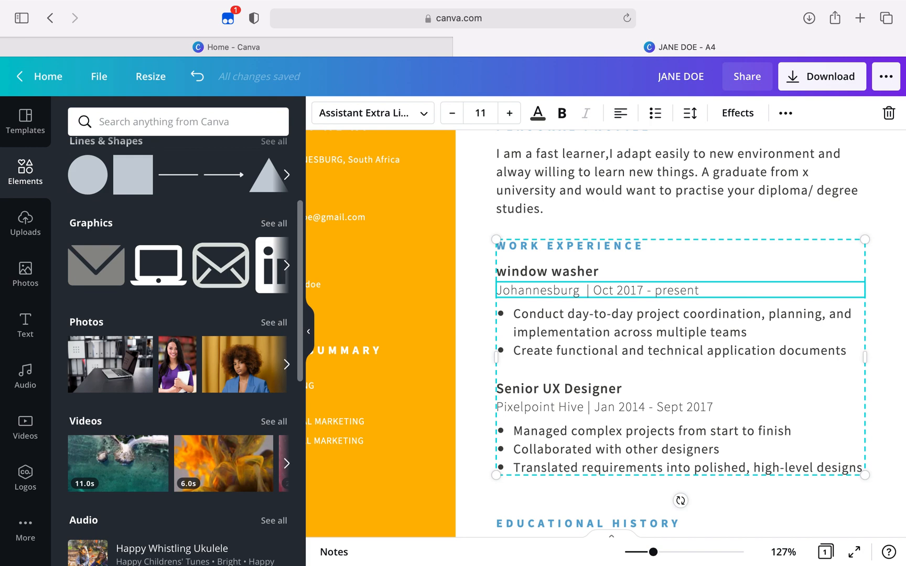
Change the start date of the window washer job to "Jan 2019"
{"action": "left_click", "coordinate": [639, 289]}
{"action": "left_click", "coordinate": [613, 289]}
{"action": "key", "text": "BackSpace"}
{"action": "key", "text": "BackSpace"}
{"action": "key", "text": "BackSpace"}
{"action": "key", "text": "BackSpace"}
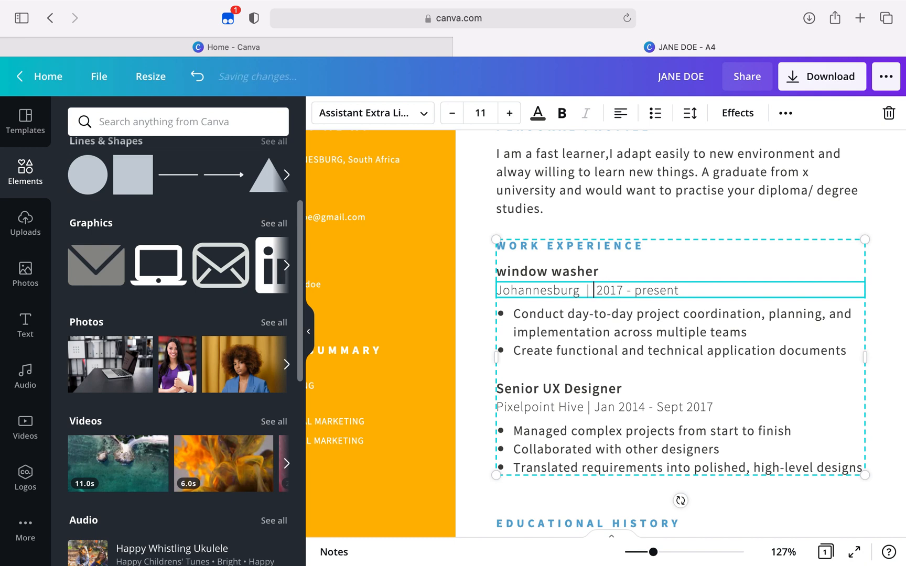
{"action": "type", "text": "Jan"}
{"action": "left_click", "coordinate": [644, 290]}
{"action": "key", "text": "BackSpace"}
{"action": "type", "text": "9"}
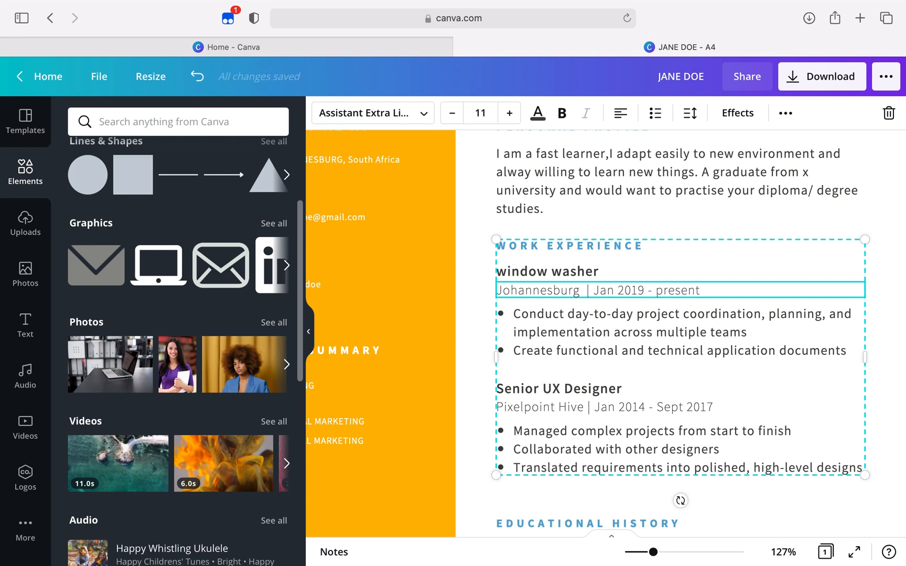
Replace the end date of the window washer job with "March 20219"
{"action": "left_click", "coordinate": [706, 289]}
{"action": "key", "text": "BackSpace"}
{"action": "key", "text": "BackSpace"}
{"action": "key", "text": "BackSpace"}
{"action": "key", "text": "BackSpace"}
{"action": "key", "text": "BackSpace"}
{"action": "key", "text": "BackSpace"}
{"action": "key", "text": "BackSpace"}
{"action": "key", "text": "BackSpace"}
{"action": "type", "text": "March 20219"}
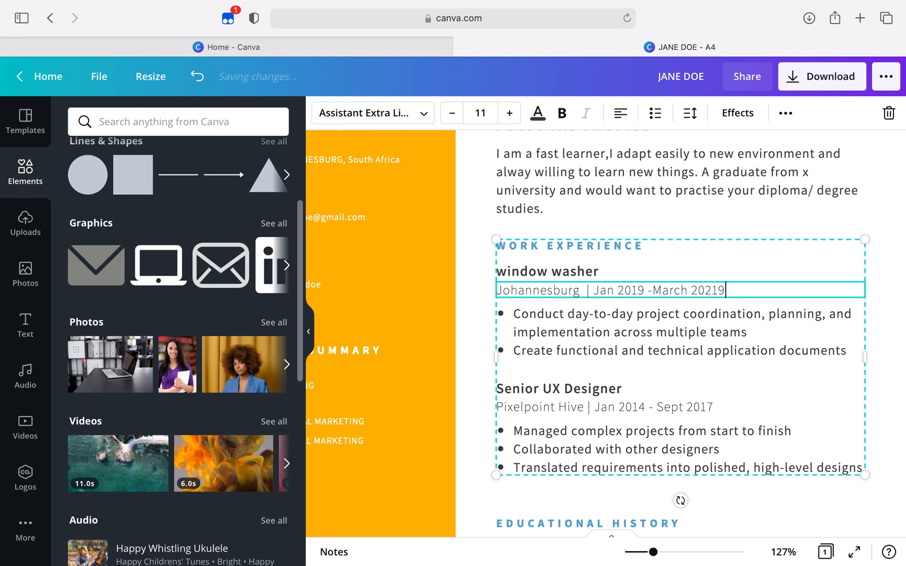
Replace the first bullet under the window washer job with "Make sure windows were clean throughout the week"
{"action": "left_click", "coordinate": [708, 334]}
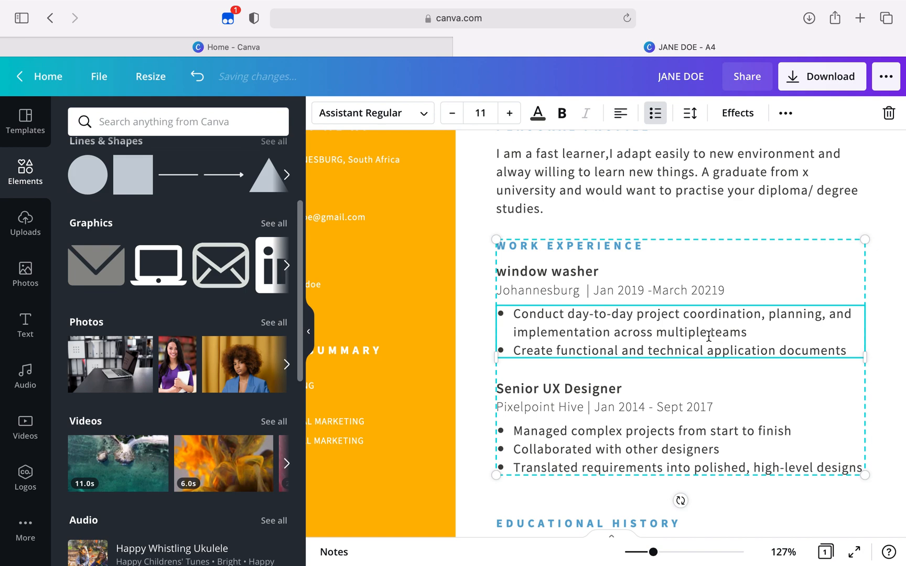
{"action": "triple_click", "coordinate": [746, 332]}
{"action": "left_click_drag", "start_coordinate": [748, 332], "coordinate": [515, 314]}
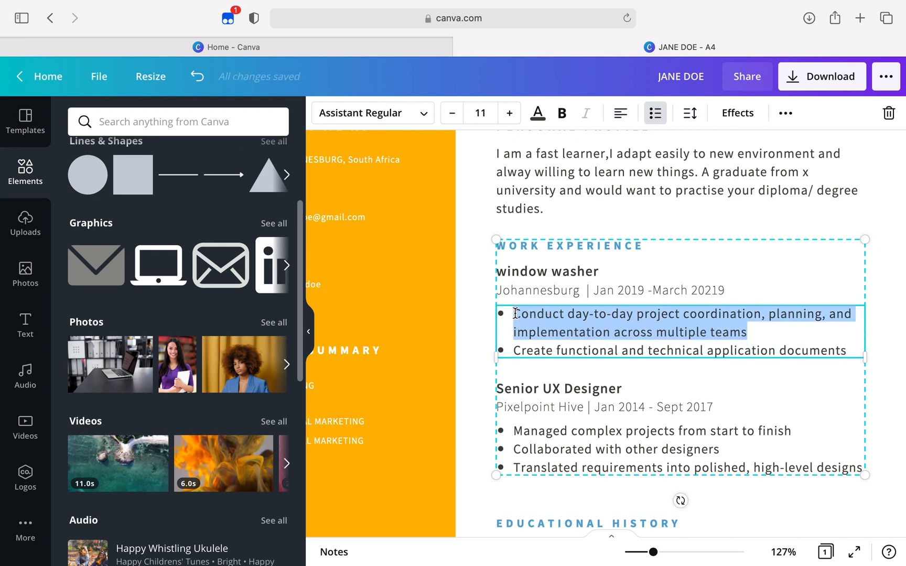
{"action": "type", "text": "Mak e"}
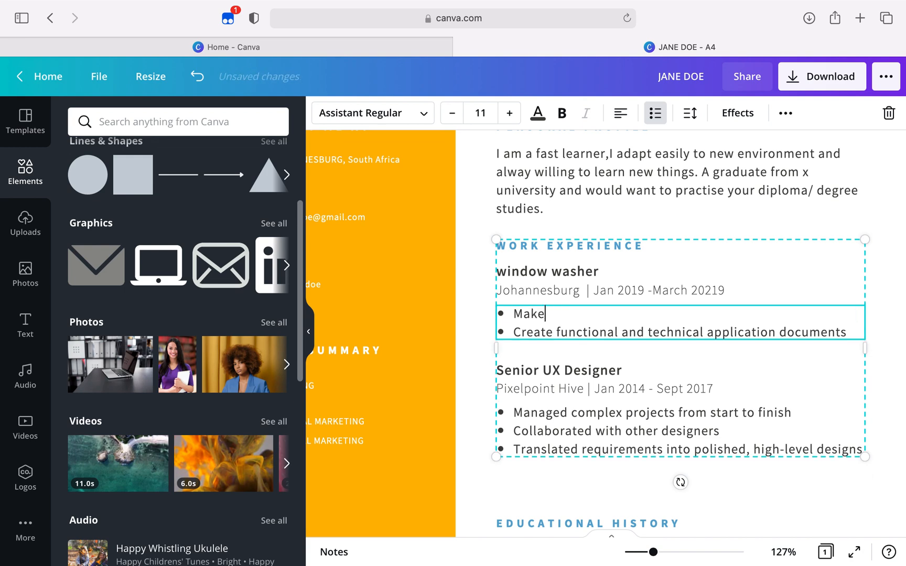
{"action": "type", "text": " sure wind"}
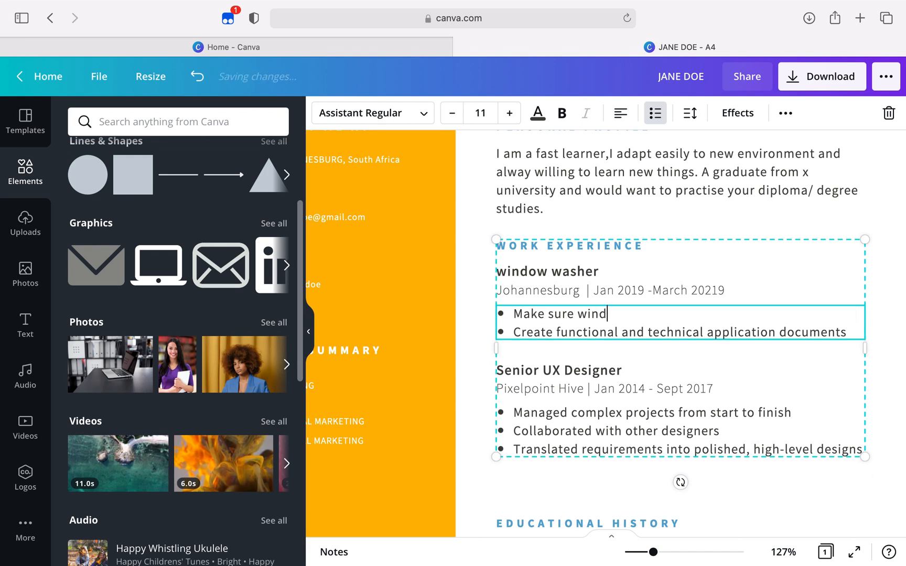
{"action": "type", "text": "ows were clean thro"}
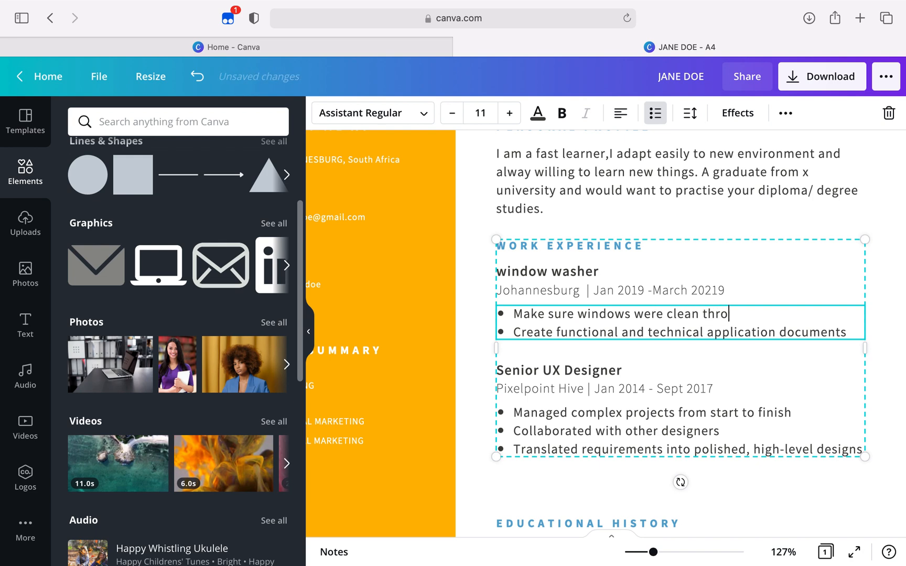
{"action": "type", "text": "ughout the week"}
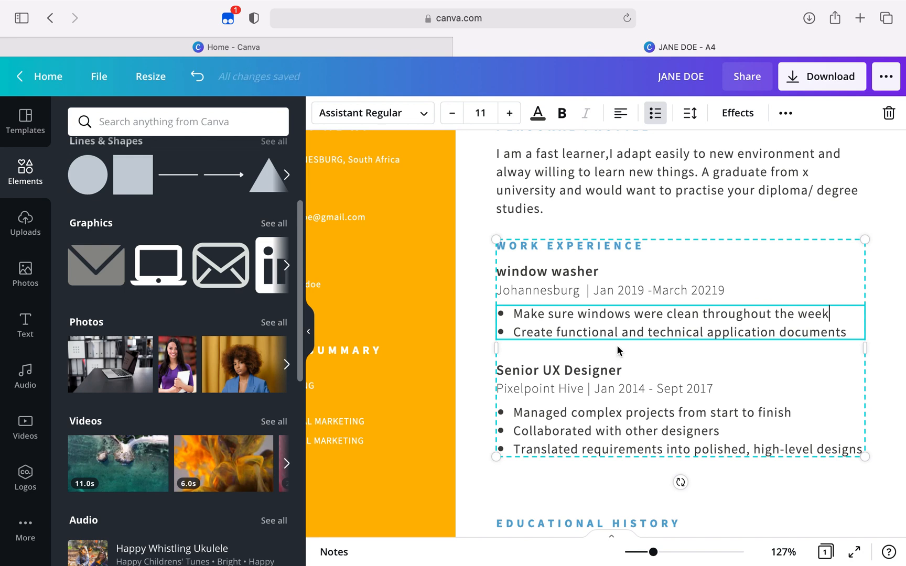
Replace the second bullet under the window washer job with "Cleaning Inventory Management"
{"action": "left_click_drag", "start_coordinate": [848, 331], "coordinate": [507, 337]}
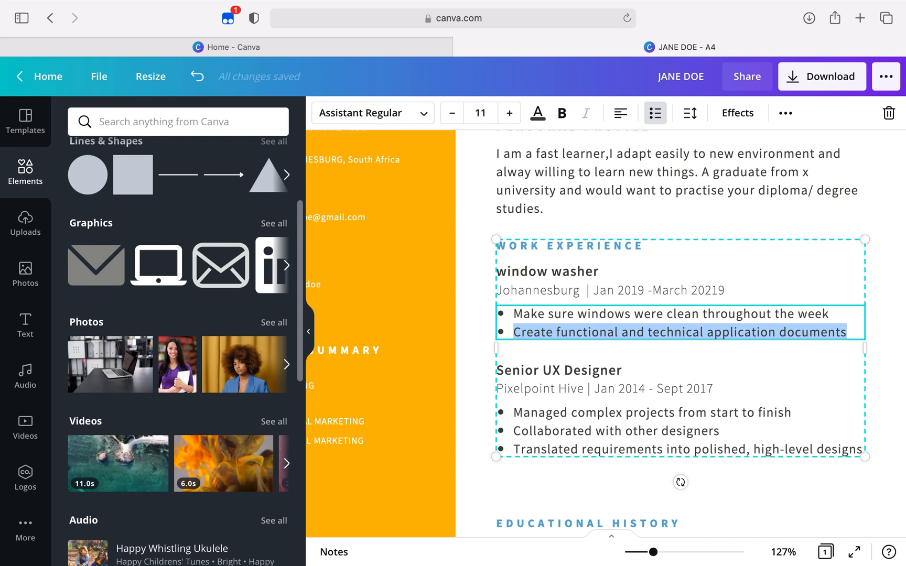
{"action": "type", "text": "Cleaning Invetory"}
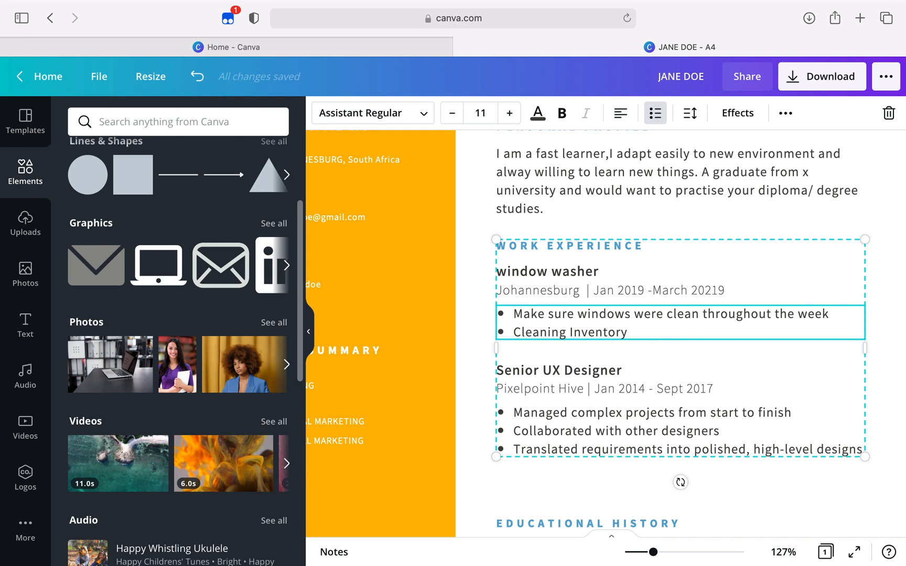
{"action": "type", "text": " mANAGE"}
{"action": "key", "text": "BackSpace"}
{"action": "key", "text": "BackSpace"}
{"action": "key", "text": "BackSpace"}
{"action": "key", "text": "BackSpace"}
{"action": "key", "text": "BackSpace"}
{"action": "key", "text": "BackSpace"}
{"action": "type", "text": "Management"}
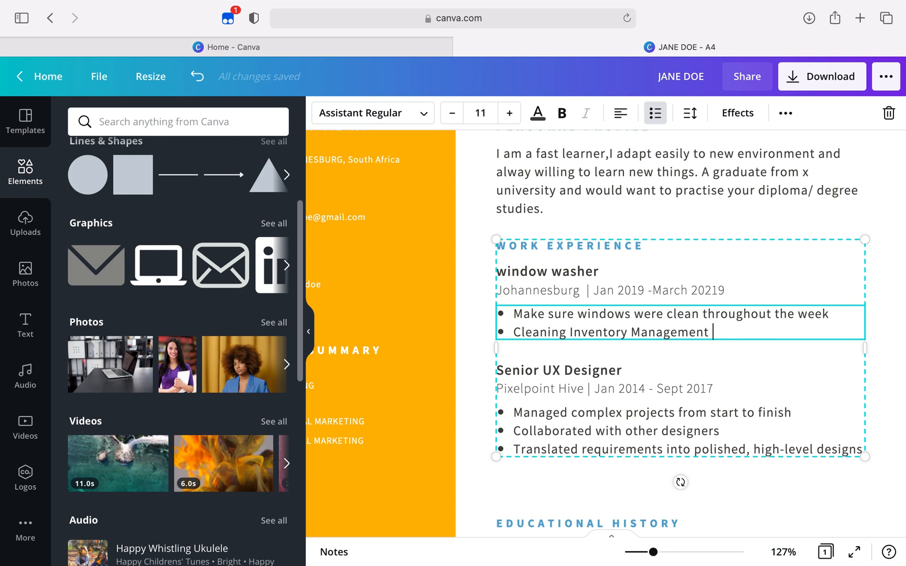
Replace the second job title under Work Experience with "Web Developer"
{"action": "scroll", "coordinate": [555, 401], "scroll_direction": "down", "scroll_amount": 1}
{"action": "left_click", "coordinate": [555, 400]}
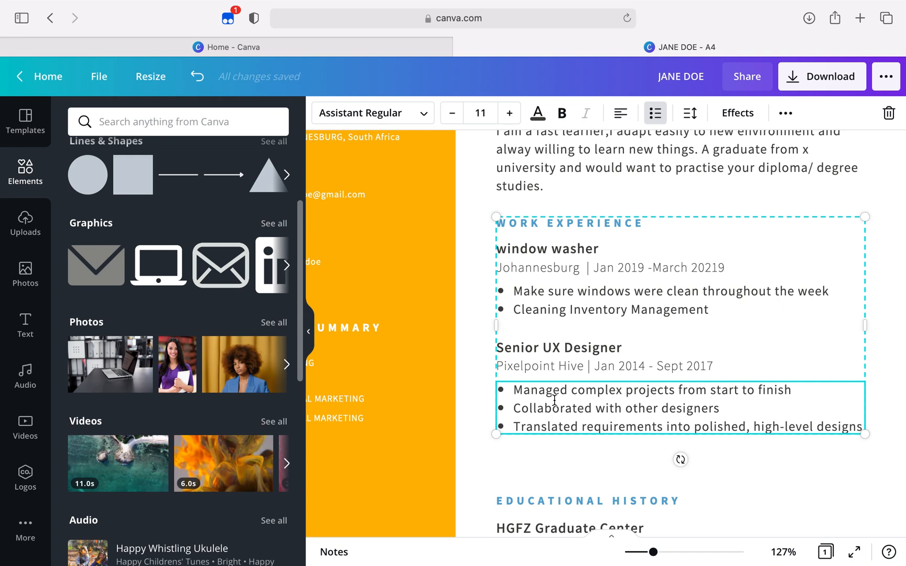
{"action": "left_click", "coordinate": [620, 351]}
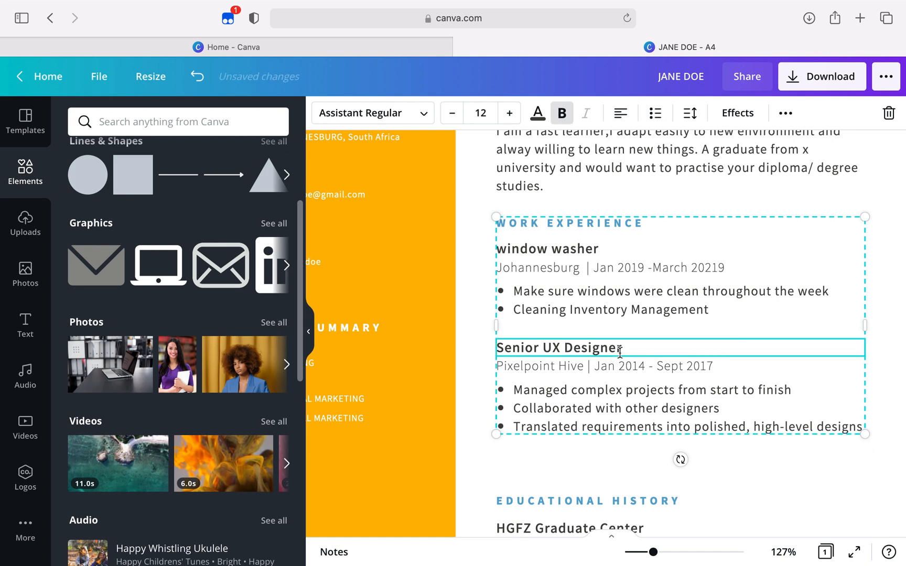
{"action": "left_click", "coordinate": [621, 352]}
{"action": "type", "text": "W"}
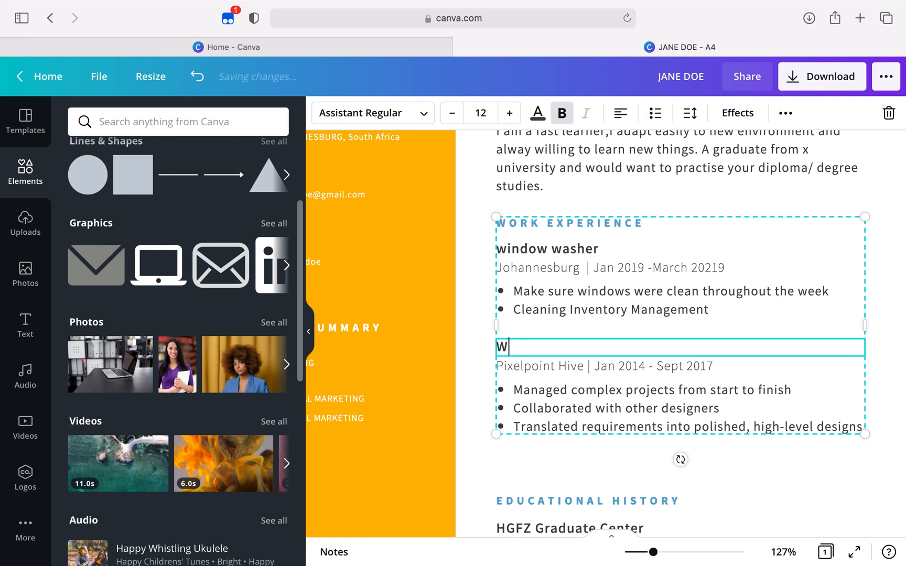
{"action": "type", "text": "eb Developer"}
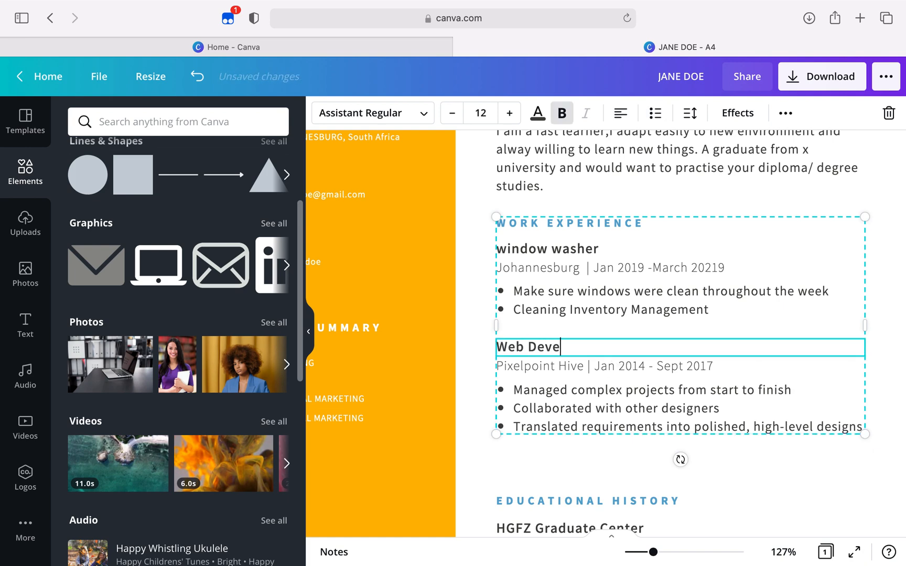
Replace the first bullet under the Web Developer job with "Editing, Producing and Aligning website to Company Objective"
{"action": "left_click", "coordinate": [583, 403]}
{"action": "left_click", "coordinate": [584, 403]}
{"action": "left_click", "coordinate": [804, 390]}
{"action": "left_click_drag", "start_coordinate": [803, 390], "coordinate": [514, 390]}
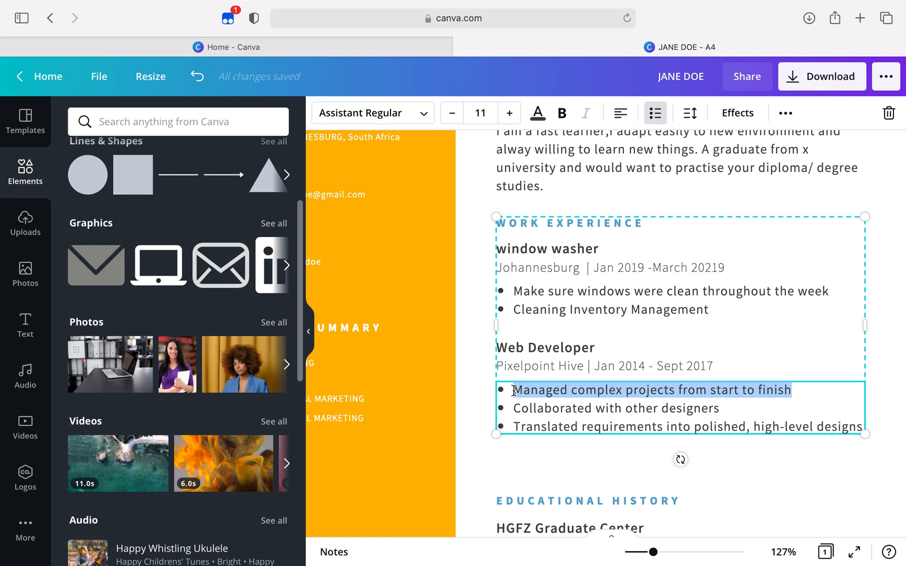
{"action": "type", "text": "Editing, Producing and AL"}
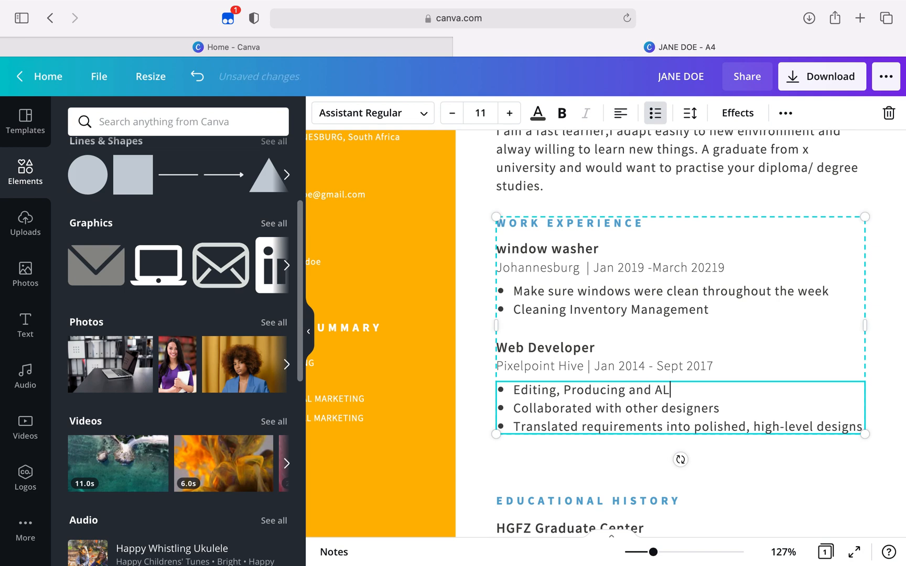
{"action": "key", "text": "BackSpace"}
{"action": "type", "text": "ligningwebsite to"}
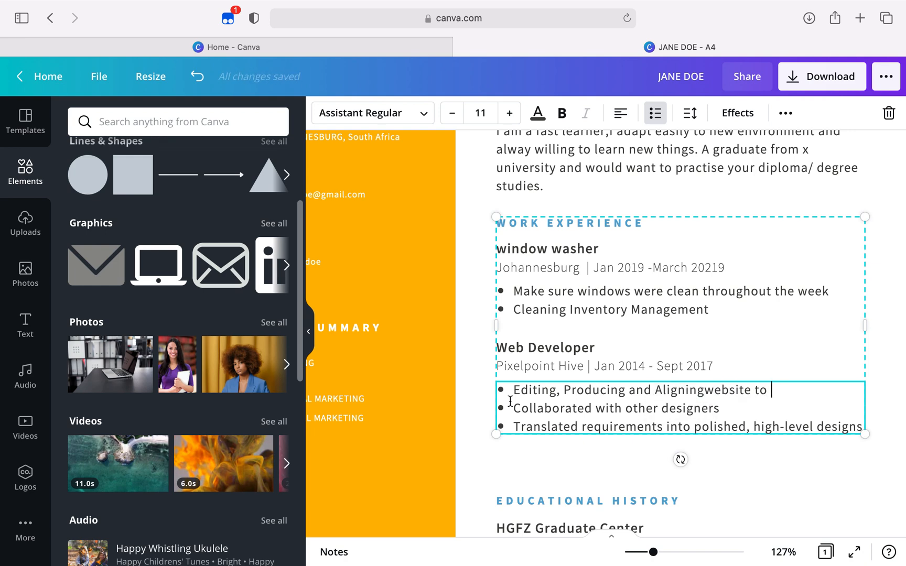
{"action": "left_click", "coordinate": [708, 391]}
{"action": "left_click", "coordinate": [805, 390]}
{"action": "type", "text": "Company"}
{"action": "key", "text": "BackSpace"}
{"action": "key", "text": "BackSpace"}
{"action": "type", "text": "ny Objective"}
Replace the second bullet under the Web Developer job with "Designing and Assesing of Web Look and Feel"
{"action": "left_click_drag", "start_coordinate": [735, 425], "coordinate": [513, 425]}
{"action": "type", "text": "Designing a"}
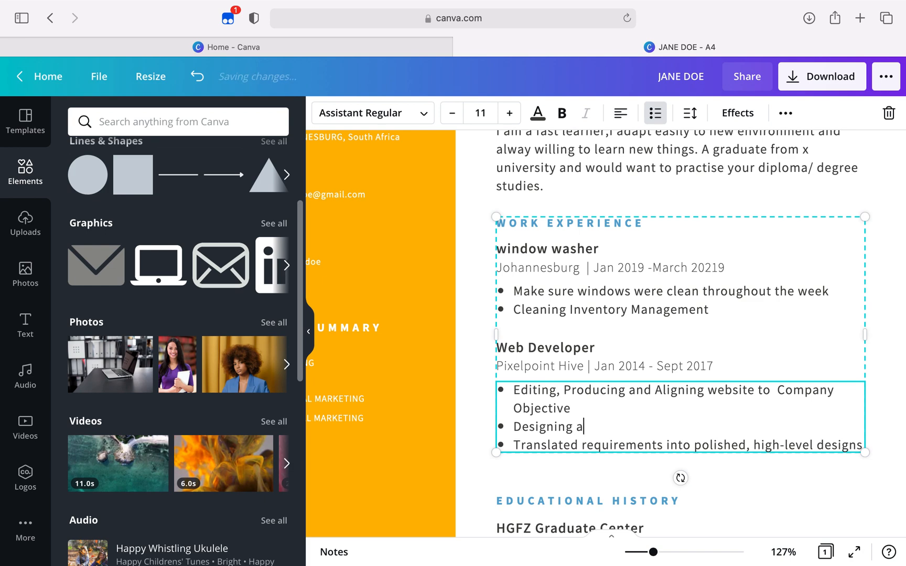
{"action": "type", "text": "nd Assesi"}
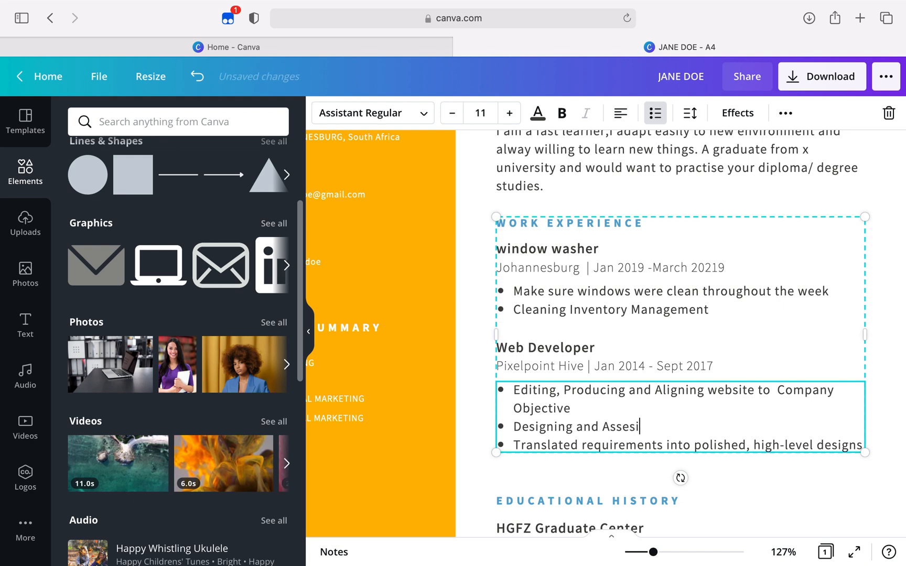
{"action": "type", "text": "ng of Web"}
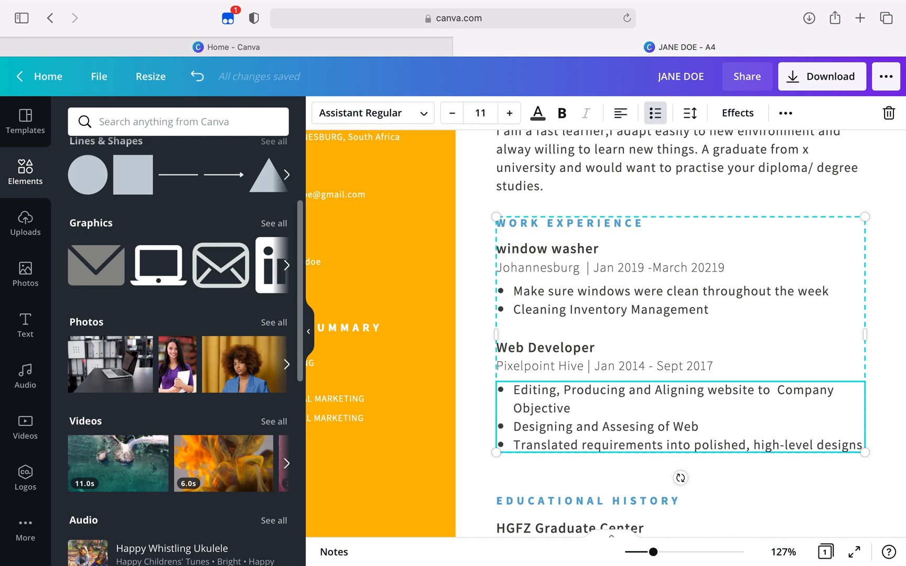
{"action": "type", "text": "Look and Feel"}
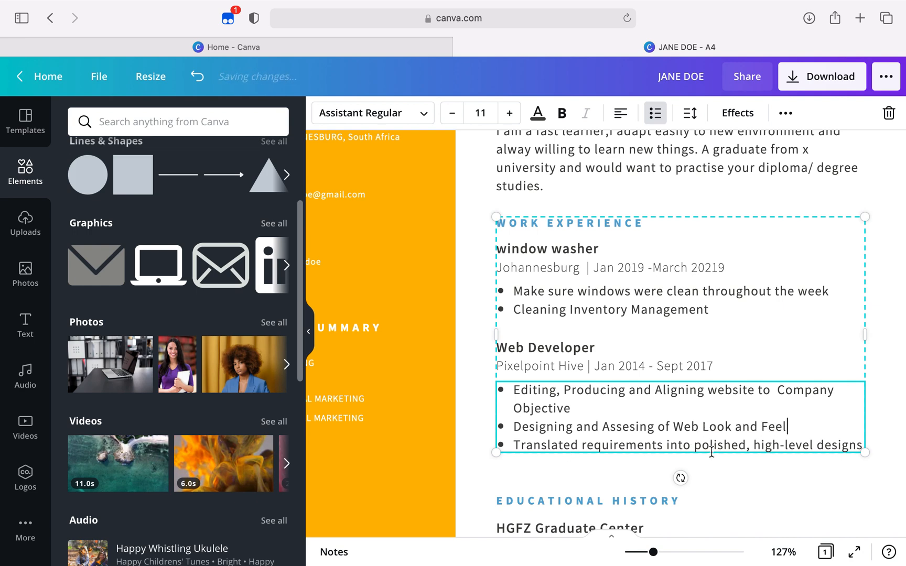
Replace the third bullet under the Web Developer job with "Impelementing Plug-ins"
{"action": "double_click", "coordinate": [838, 447]}
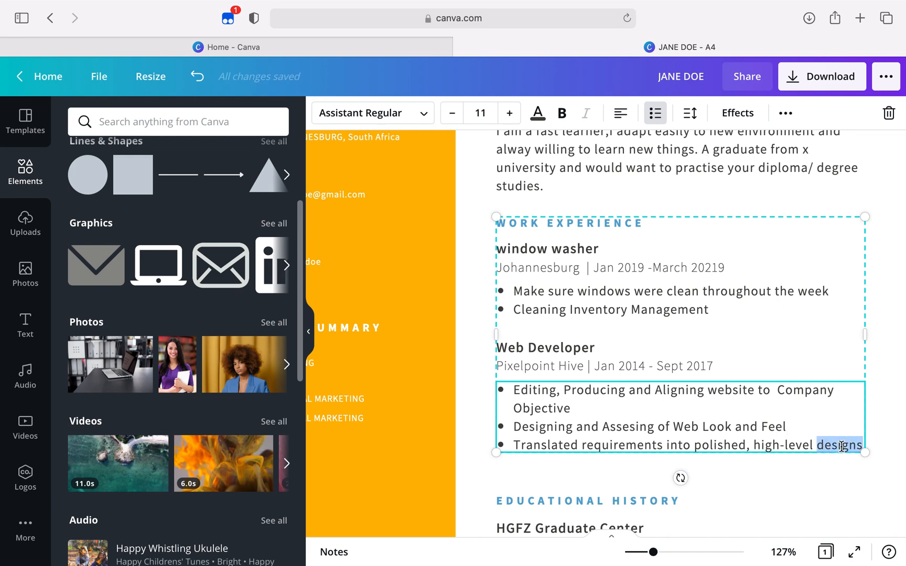
{"action": "key", "text": "BackSpace"}
{"action": "key", "text": "BackSpace"}
{"action": "key", "text": "BackSpace"}
{"action": "key", "text": "BackSpace"}
{"action": "key", "text": "BackSpace"}
{"action": "key", "text": "BackSpace"}
{"action": "key", "text": "BackSpace"}
{"action": "key", "text": "BackSpace"}
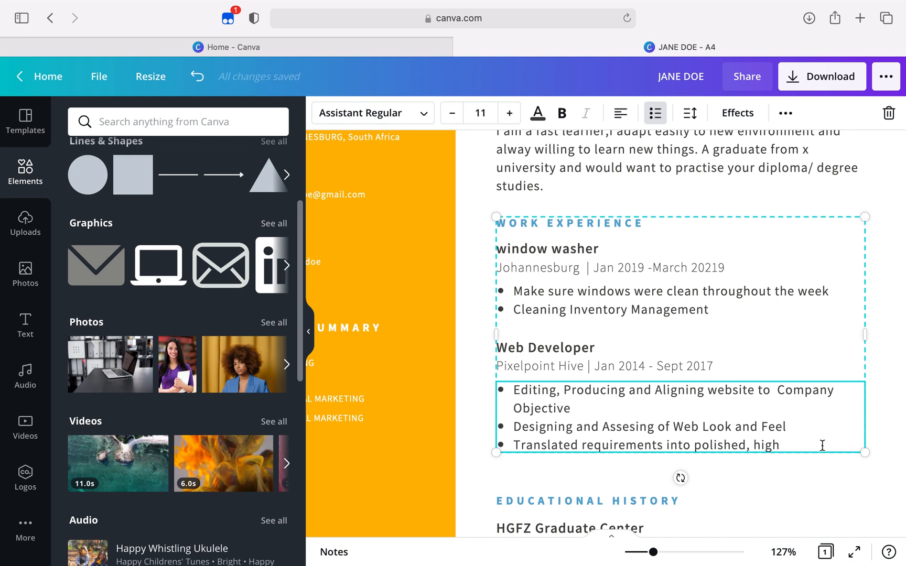
{"action": "left_click_drag", "start_coordinate": [822, 445], "coordinate": [517, 445]}
{"action": "key", "text": "BackSpace"}
{"action": "type", "text": "I"}
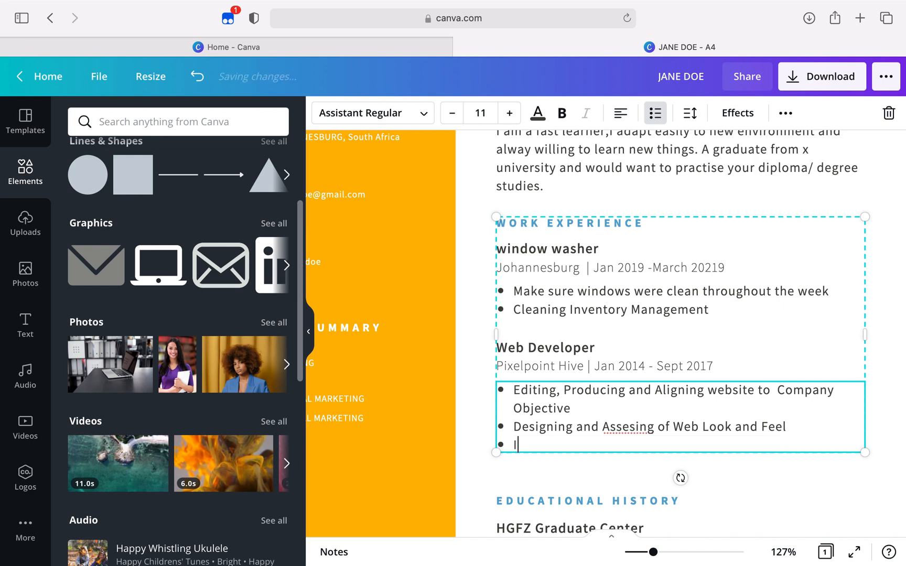
{"action": "type", "text": "mpelementing Plug-ins"}
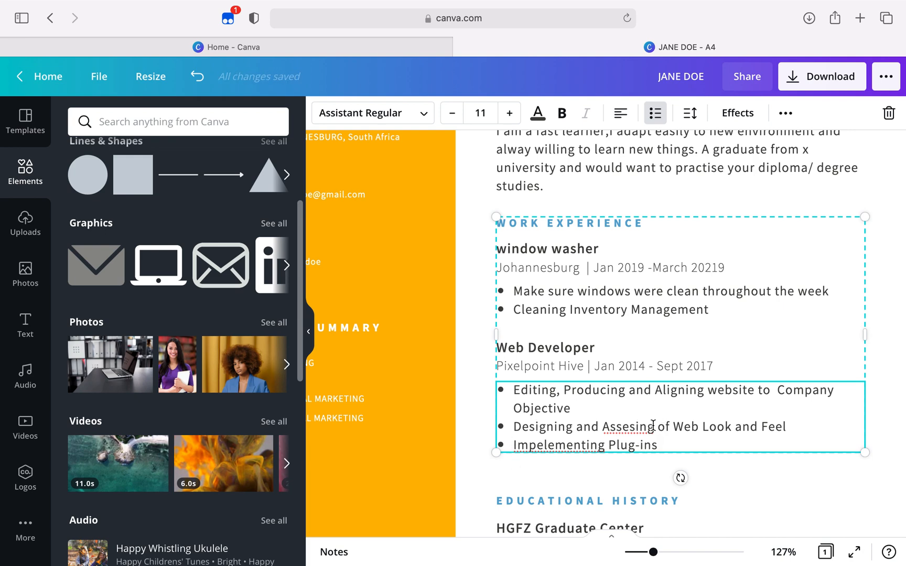
Correct the misspelled word "Assesing" in the second Web Developer bullet to "Assessing"
{"action": "double_click", "coordinate": [633, 426]}
{"action": "right_click", "coordinate": [633, 425]}
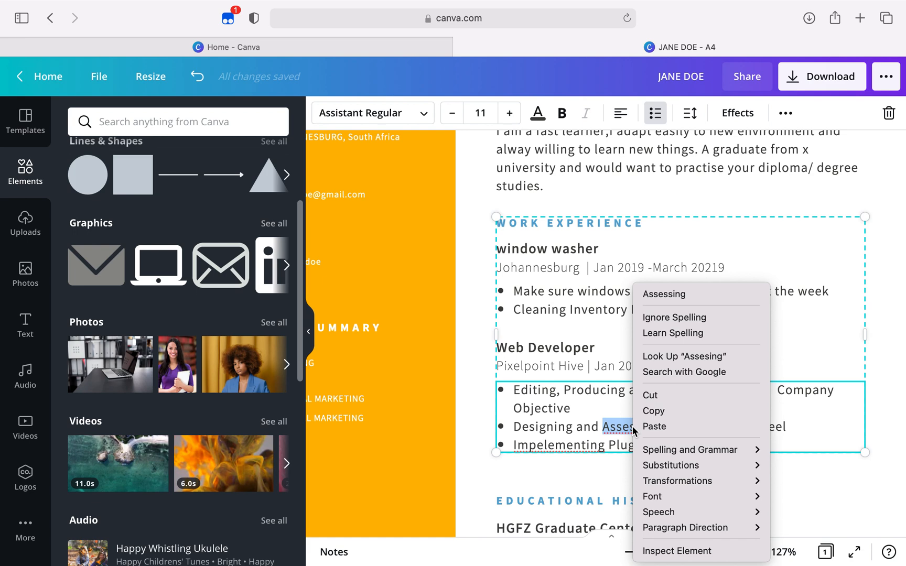
{"action": "left_click", "coordinate": [672, 294]}
{"action": "left_click", "coordinate": [667, 440]}
Check the spelling suggestions for the word "Impelementing" in the last Web Developer bullet
{"action": "scroll", "coordinate": [666, 439], "scroll_direction": "down", "scroll_amount": 3}
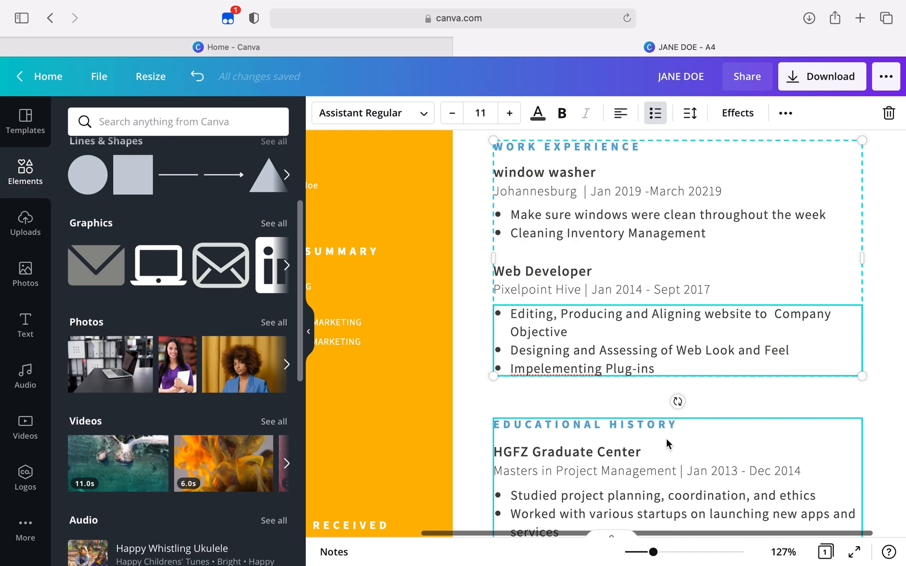
{"action": "right_click", "coordinate": [561, 370]}
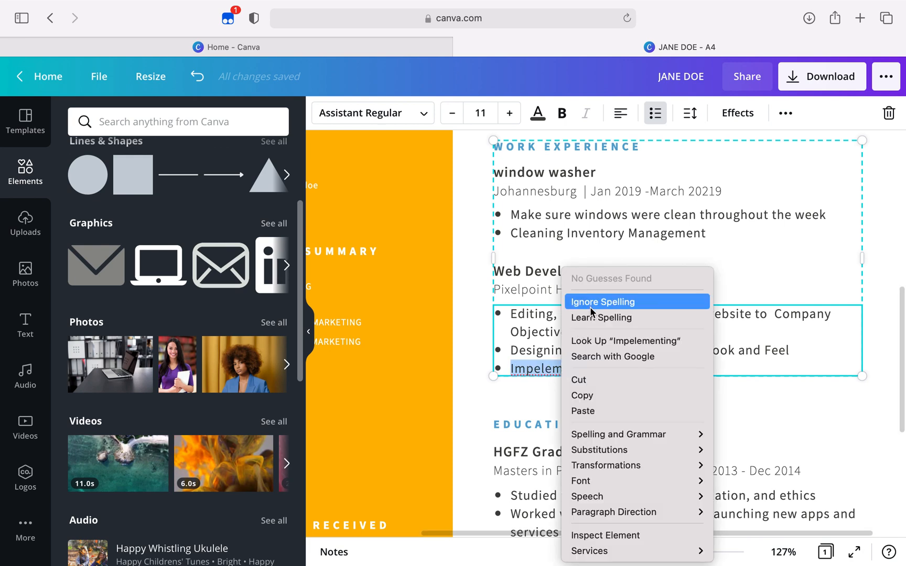
{"action": "left_click", "coordinate": [515, 390]}
Review the resume from the name and personal profile through Work Experience to Educational History
{"action": "scroll", "coordinate": [570, 370], "scroll_direction": "down", "scroll_amount": 3}
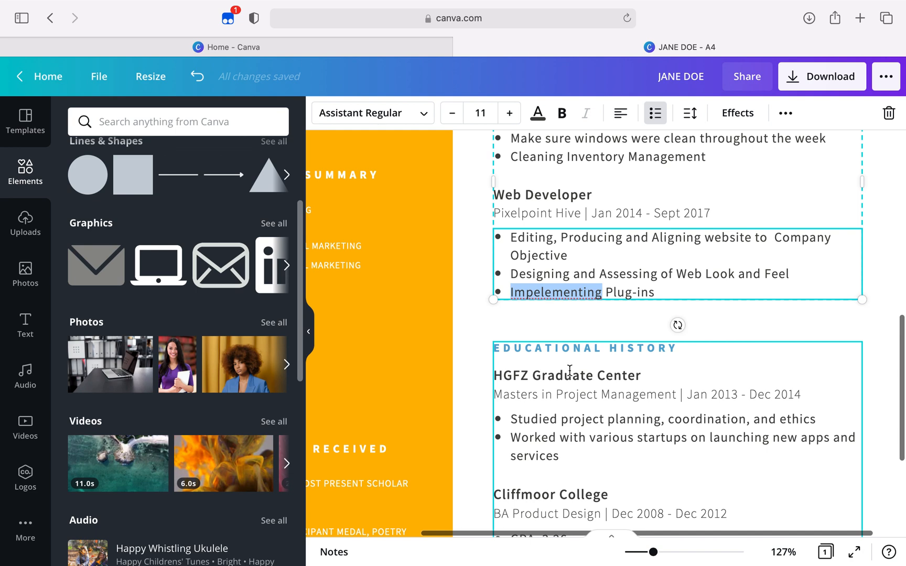
{"action": "scroll", "coordinate": [570, 370], "scroll_direction": "down", "scroll_amount": 3}
{"action": "scroll", "coordinate": [571, 369], "scroll_direction": "up", "scroll_amount": 6}
{"action": "scroll", "coordinate": [570, 370], "scroll_direction": "up", "scroll_amount": 5}
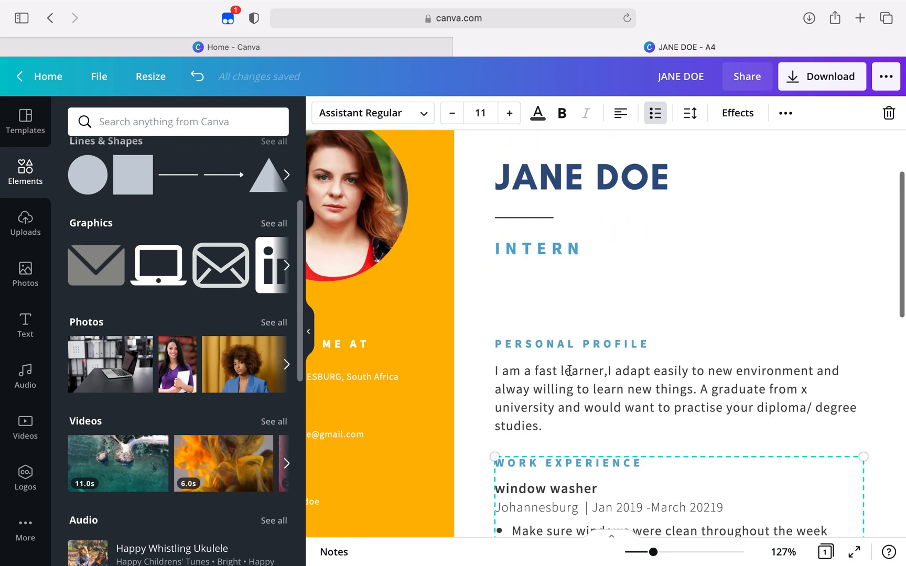
{"action": "scroll", "coordinate": [570, 367], "scroll_direction": "down", "scroll_amount": 5}
{"action": "scroll", "coordinate": [569, 362], "scroll_direction": "down", "scroll_amount": 3}
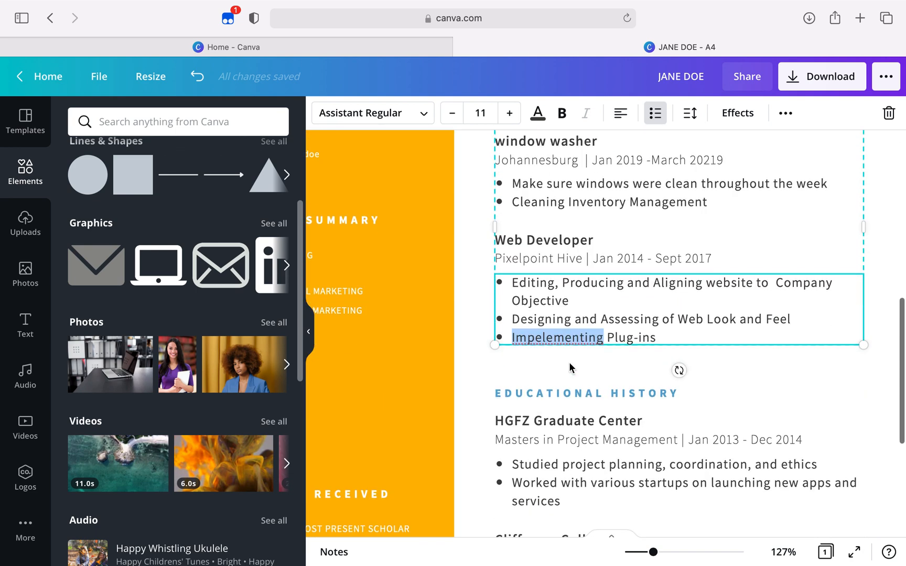
{"action": "scroll", "coordinate": [569, 362], "scroll_direction": "down", "scroll_amount": 2}
{"action": "scroll", "coordinate": [569, 361], "scroll_direction": "left", "scroll_amount": 1}
{"action": "scroll", "coordinate": [569, 362], "scroll_direction": "left", "scroll_amount": 3}
{"action": "scroll", "coordinate": [569, 362], "scroll_direction": "right", "scroll_amount": 4}
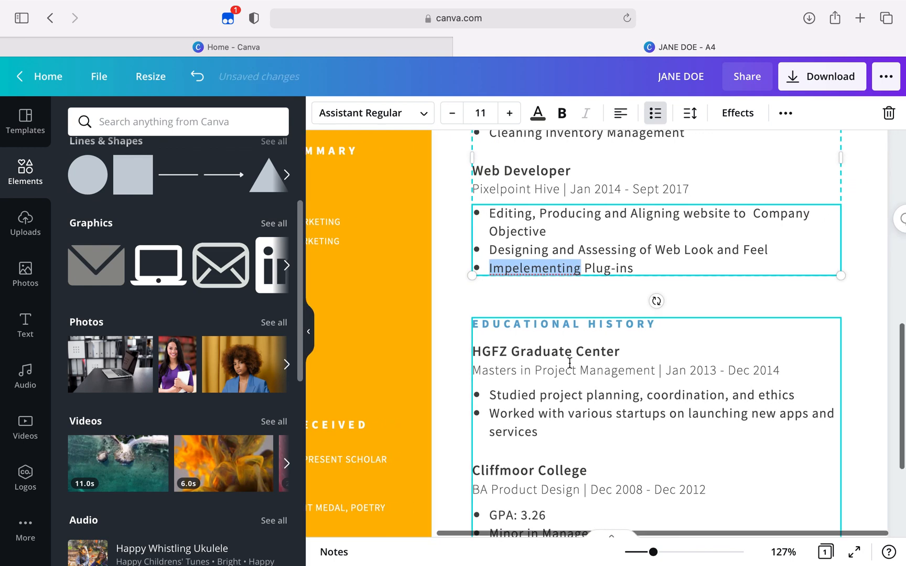
Add an unbulleted blank line below the thesis bullet under Cliffmoor College in Educational History
{"action": "scroll", "coordinate": [570, 363], "scroll_direction": "down", "scroll_amount": 4}
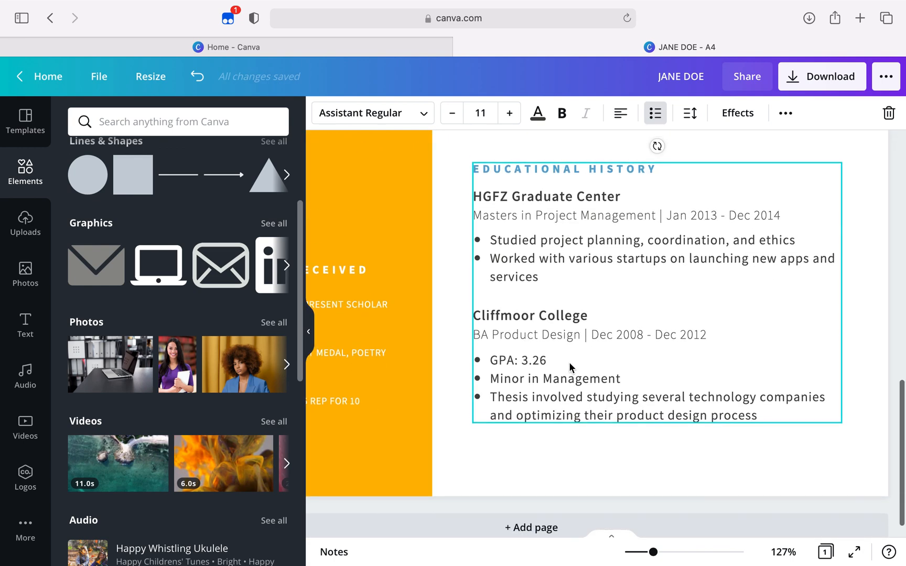
{"action": "left_click", "coordinate": [576, 197]}
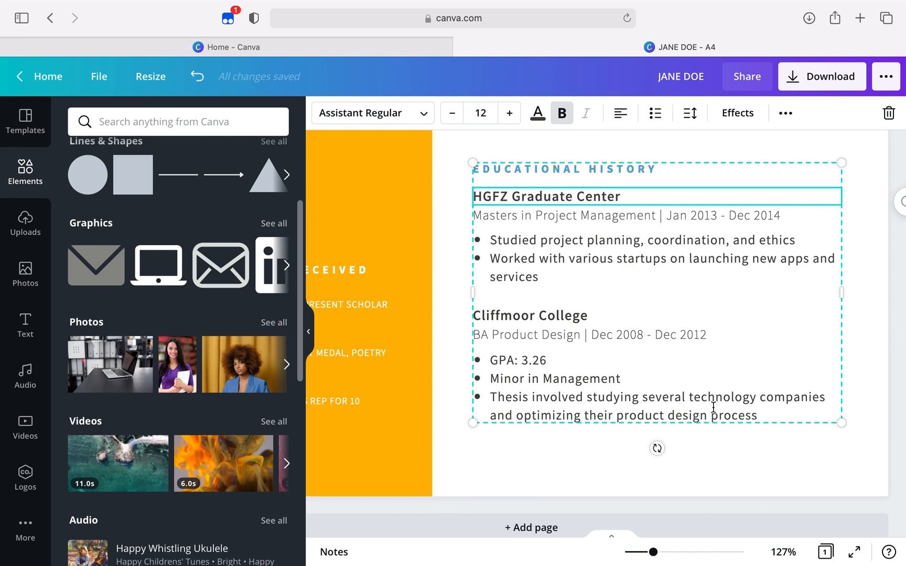
{"action": "double_click", "coordinate": [757, 412]}
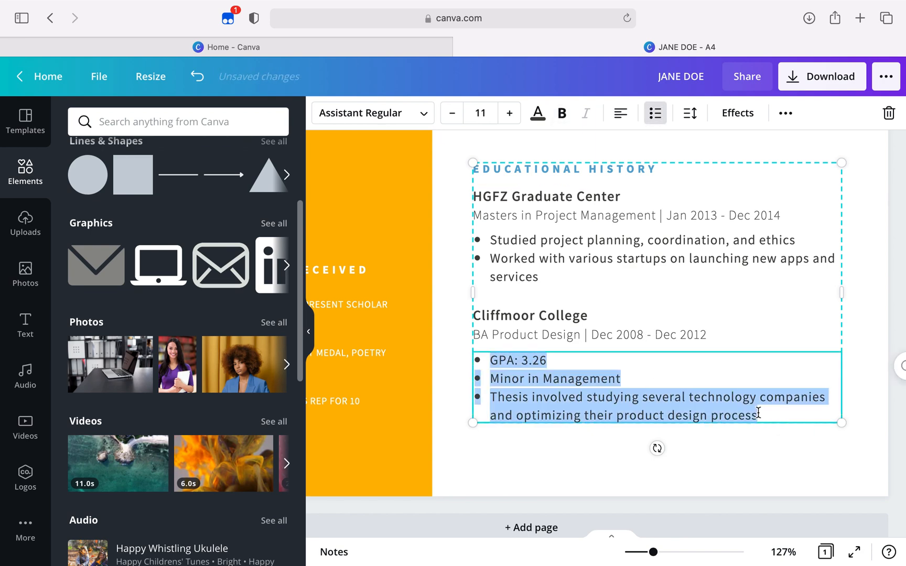
{"action": "left_click", "coordinate": [759, 412]}
{"action": "key", "text": "Return"}
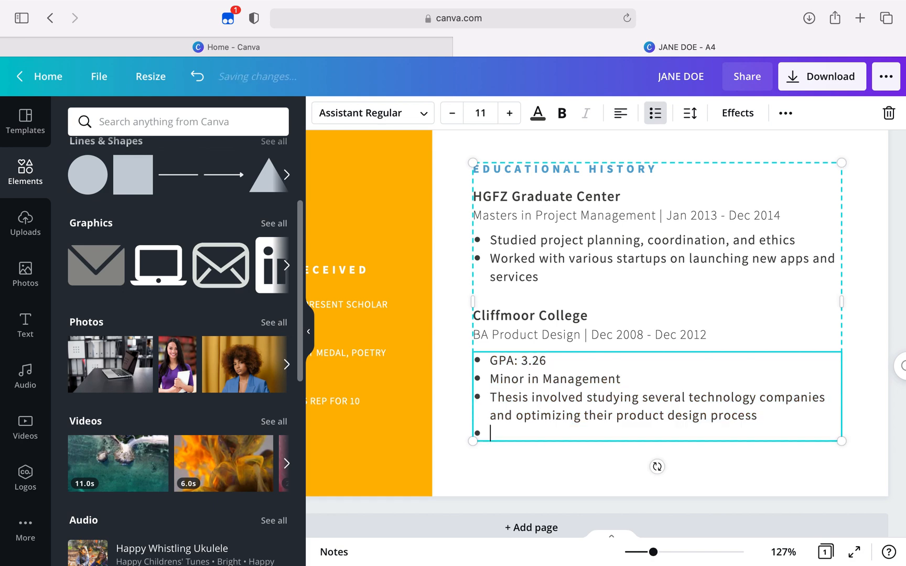
{"action": "key", "text": "Return"}
{"action": "key", "text": "Return"}
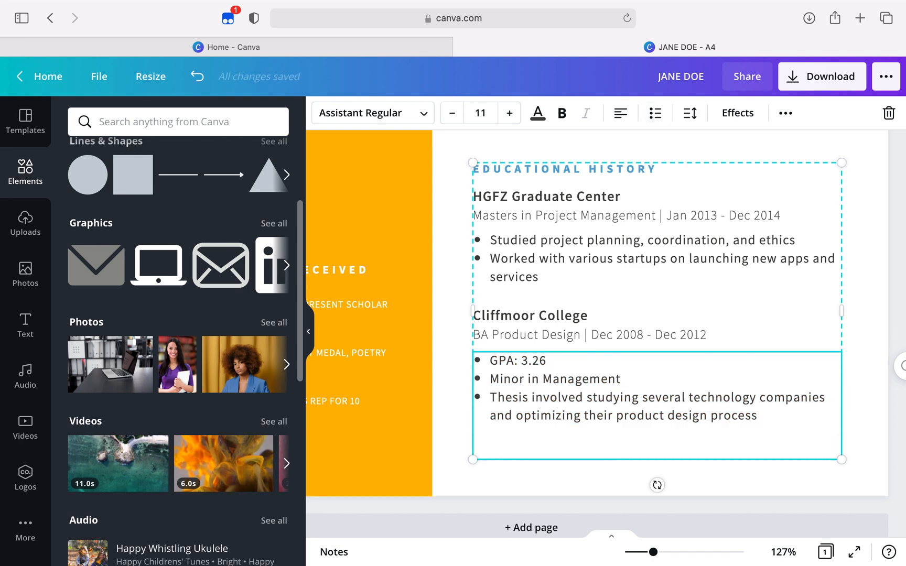
Copy the "Cliffmoor College" heading and paste it as a new unbulleted entry below the thesis bullet, separated by a blank line
{"action": "left_click_drag", "start_coordinate": [546, 313], "coordinate": [600, 324]}
{"action": "double_click", "coordinate": [595, 326]}
{"action": "key", "text": "ctrl+c"}
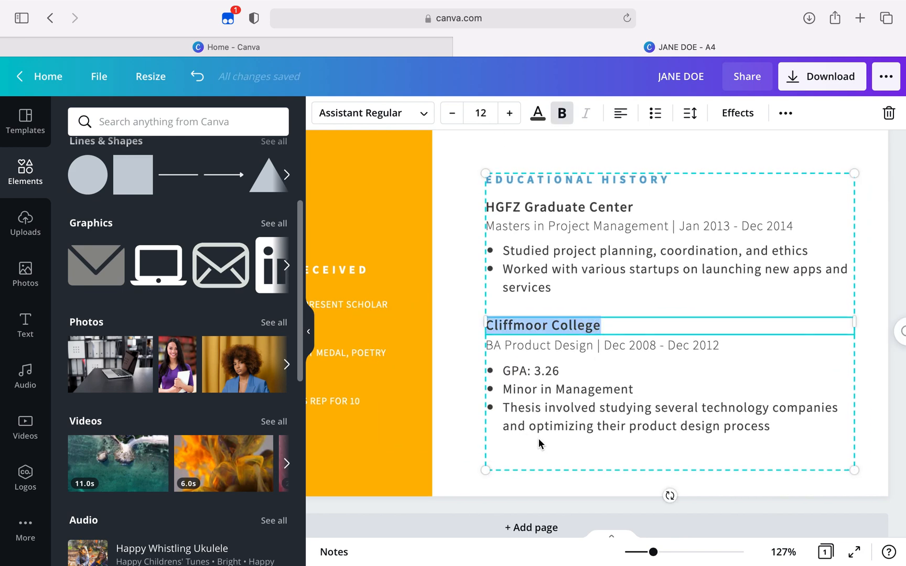
{"action": "left_click", "coordinate": [507, 443]}
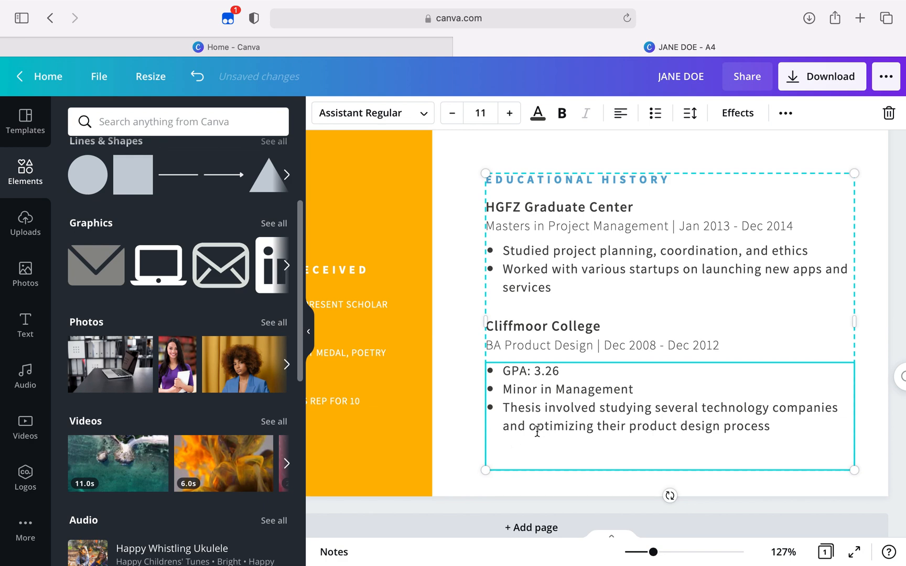
{"action": "left_click", "coordinate": [766, 427]}
{"action": "key", "text": "Return"}
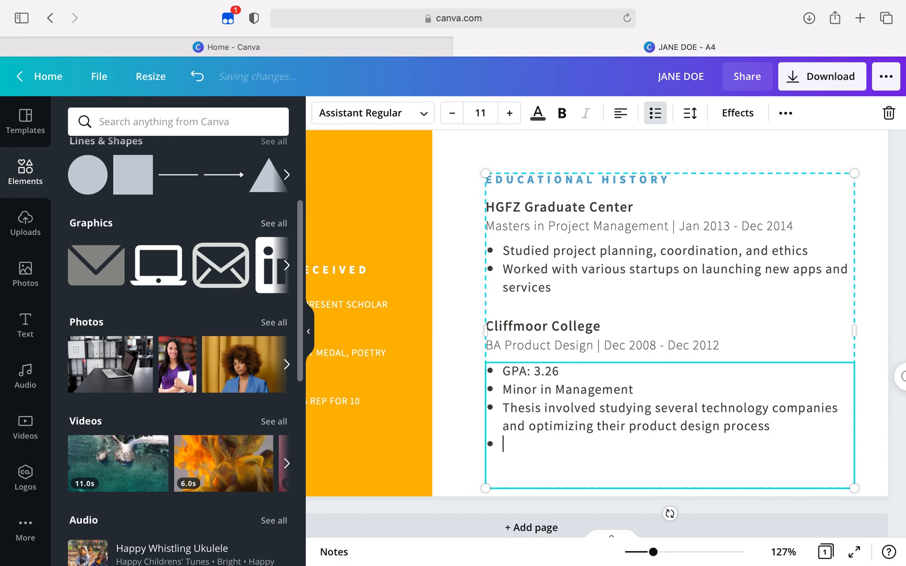
{"action": "key", "text": "BackSpace"}
{"action": "key", "text": "ctrl+v"}
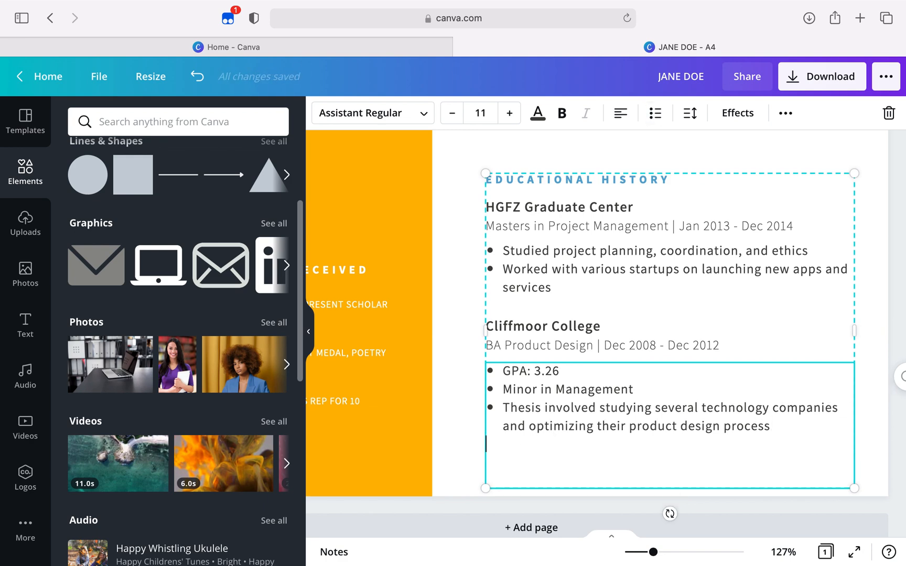
{"action": "left_click", "coordinate": [769, 428]}
{"action": "key", "text": "Return"}
{"action": "key", "text": "BackSpace"}
Make the newly added "Cliffmoor College" heading at the end of Educational History bold
{"action": "left_click_drag", "start_coordinate": [591, 466], "coordinate": [489, 460]}
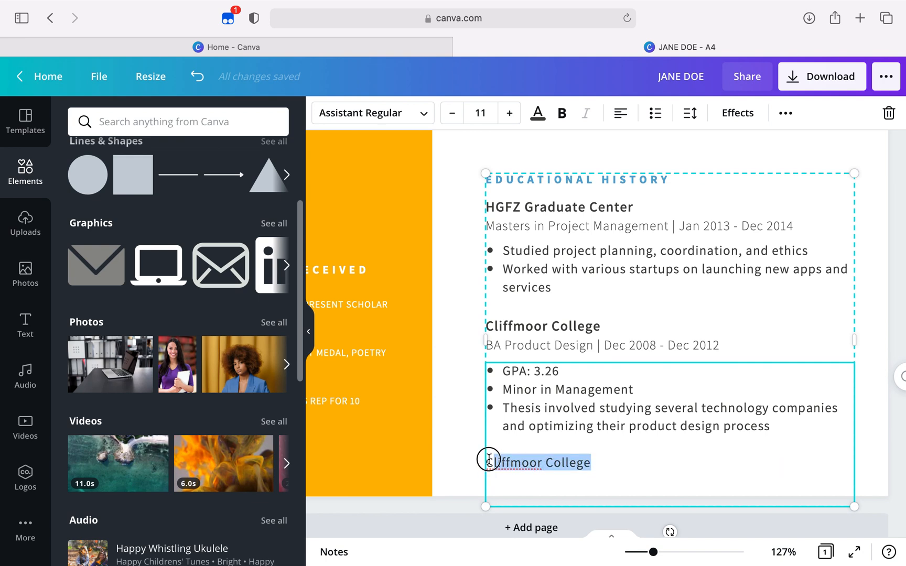
{"action": "left_click", "coordinate": [561, 113]}
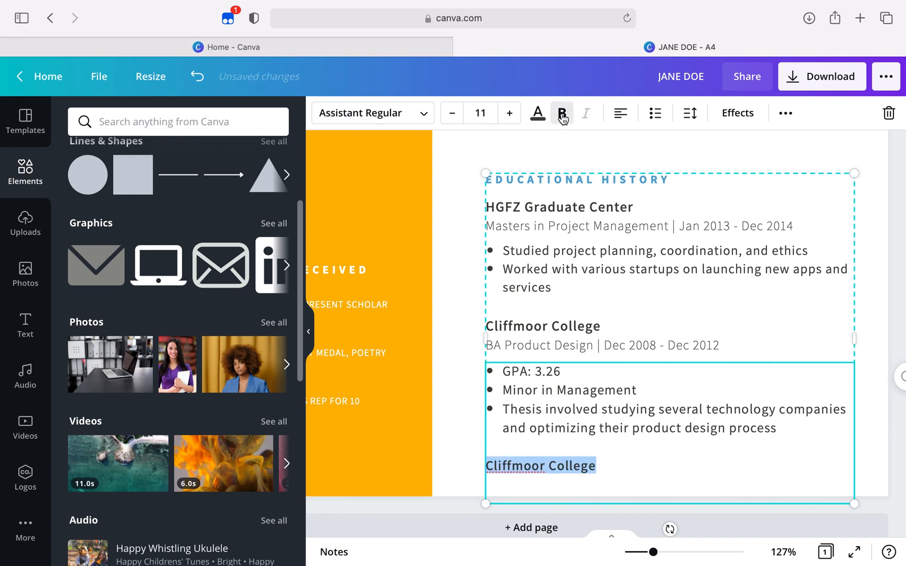
{"action": "left_click", "coordinate": [604, 462]}
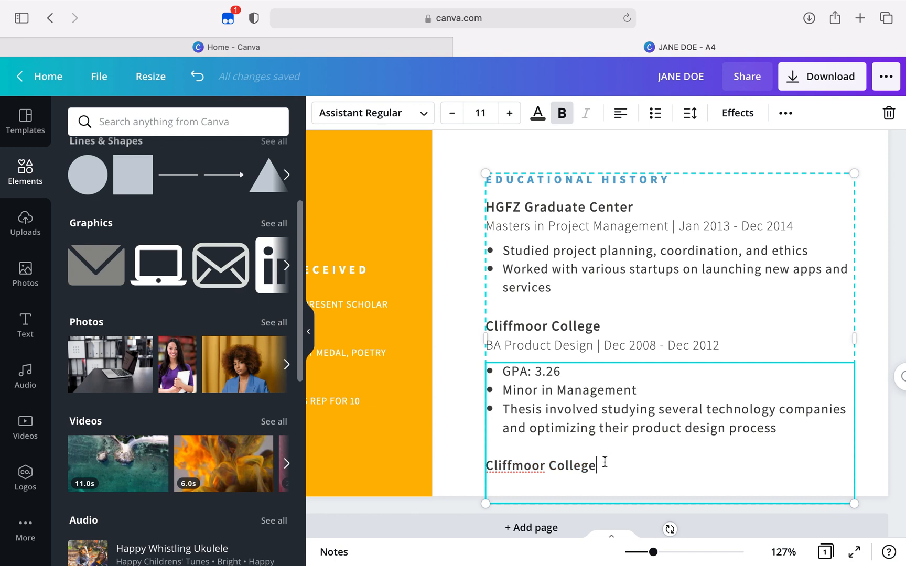
Move the Educational History text block up to sit directly below the last Web Developer bullet
{"action": "scroll", "coordinate": [637, 240], "scroll_direction": "up", "scroll_amount": 5}
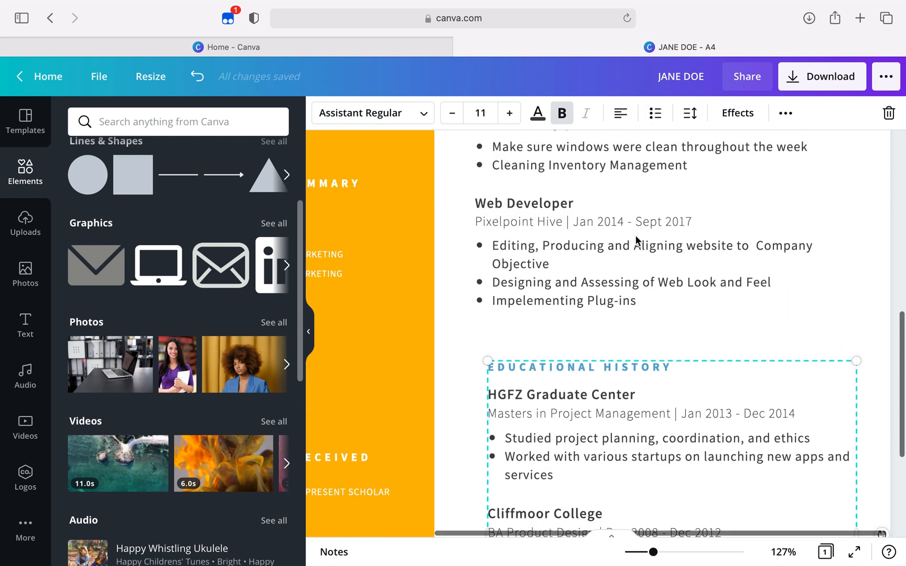
{"action": "left_click_drag", "start_coordinate": [648, 364], "coordinate": [640, 322]}
Review the whole resume from the photo and name through the profile, skills and work experience to the awards and Educational History
{"action": "scroll", "coordinate": [640, 321], "scroll_direction": "down", "scroll_amount": 5}
{"action": "scroll", "coordinate": [640, 322], "scroll_direction": "left", "scroll_amount": 3}
{"action": "scroll", "coordinate": [640, 322], "scroll_direction": "up", "scroll_amount": 1}
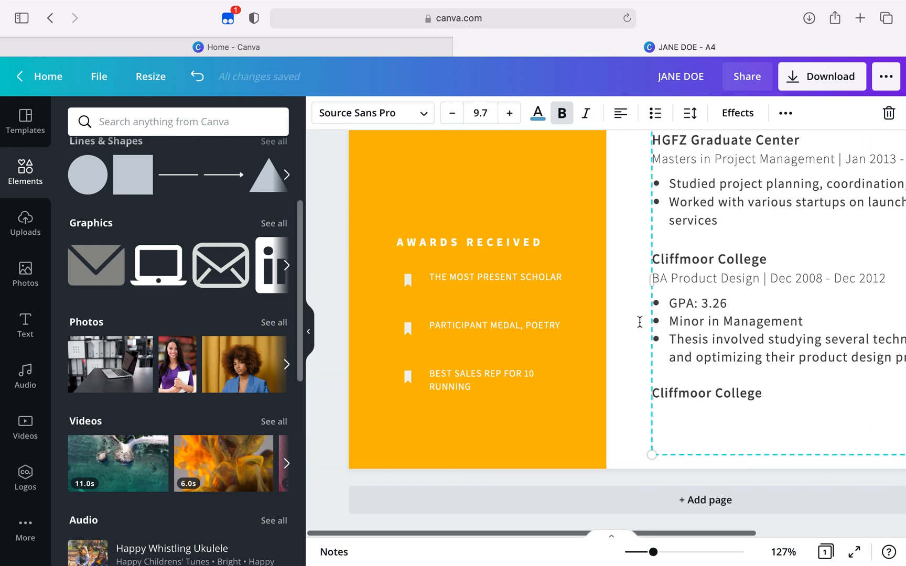
{"action": "left_click_drag", "start_coordinate": [653, 552], "coordinate": [649, 559]}
{"action": "scroll", "coordinate": [639, 289], "scroll_direction": "up", "scroll_amount": 10}
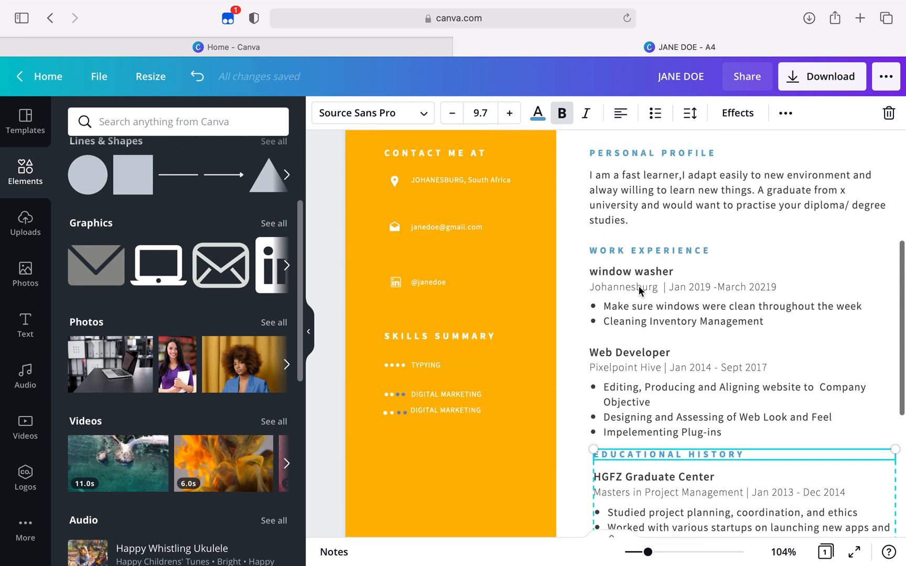
{"action": "scroll", "coordinate": [639, 286], "scroll_direction": "right", "scroll_amount": 1}
{"action": "scroll", "coordinate": [638, 286], "scroll_direction": "down", "scroll_amount": 1}
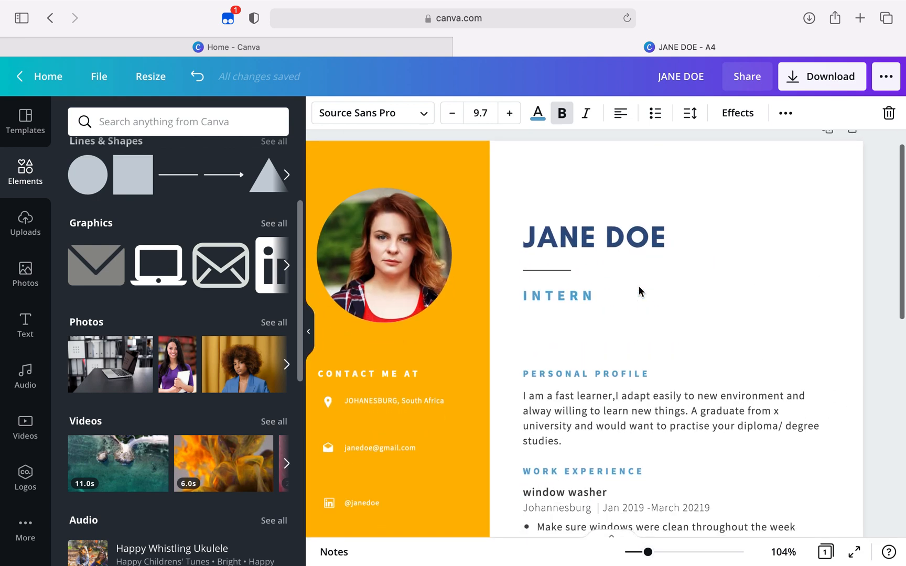
{"action": "scroll", "coordinate": [638, 286], "scroll_direction": "left", "scroll_amount": 1}
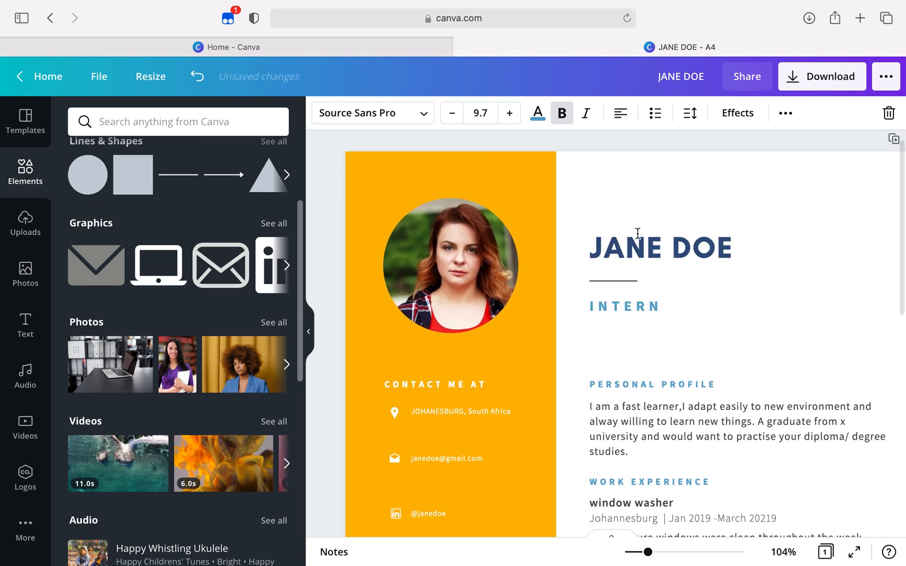
{"action": "scroll", "coordinate": [692, 226], "scroll_direction": "down", "scroll_amount": 1}
{"action": "scroll", "coordinate": [691, 224], "scroll_direction": "down", "scroll_amount": 15}
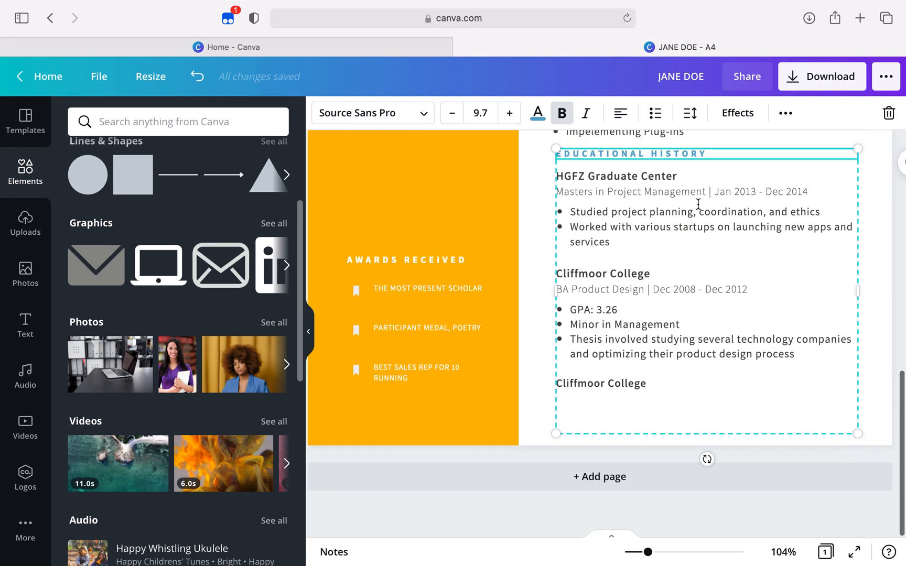
Download the resume as a PDF Print file without crop marks and bleed, keeping the download settings saved
{"action": "left_click", "coordinate": [837, 83]}
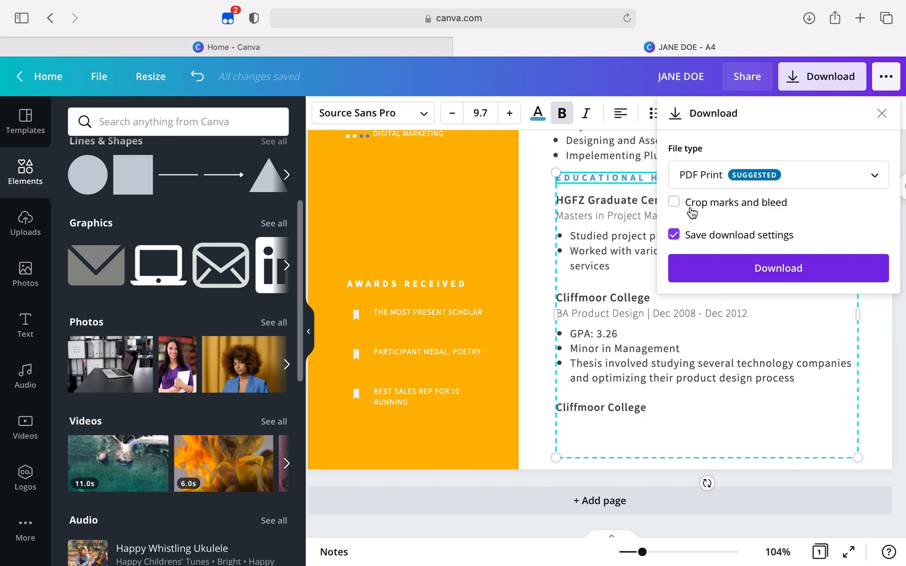
{"action": "left_click", "coordinate": [705, 275]}
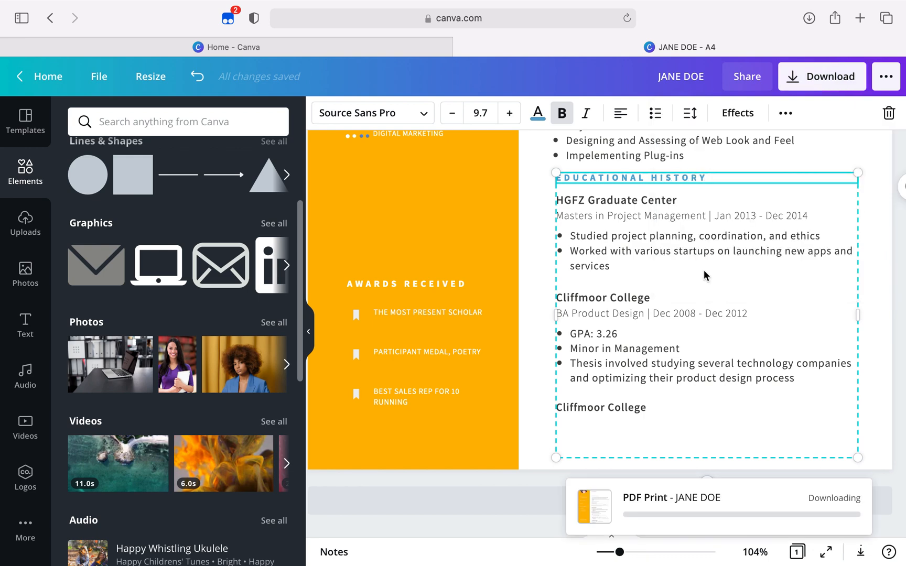